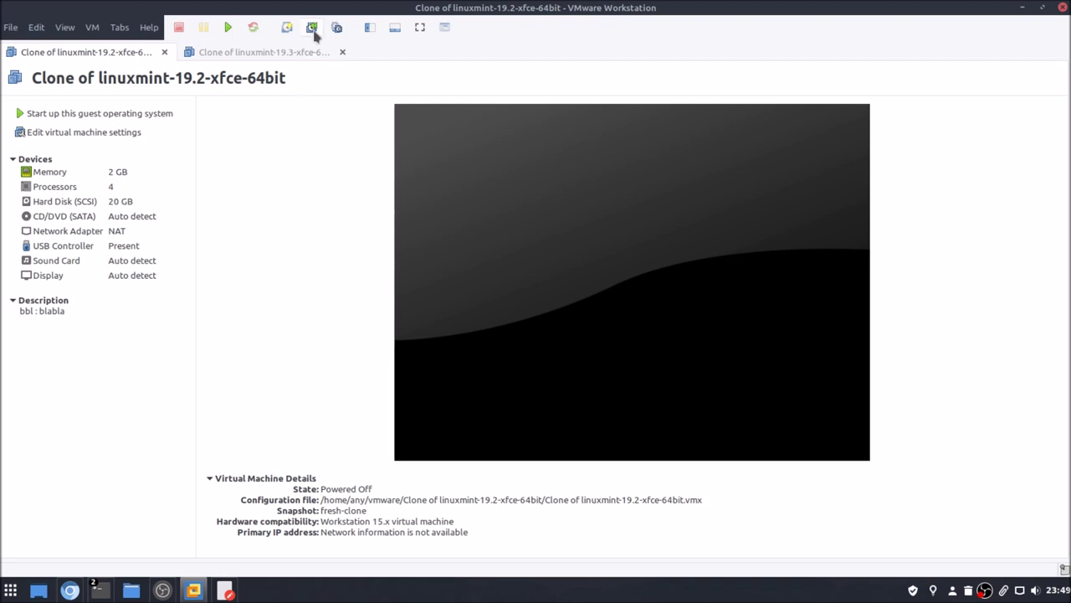
Step: Start both the Linux Mint 19.2 Xfce clone and the Linux Mint 19.3 Xfce clone
left_click(117, 119)
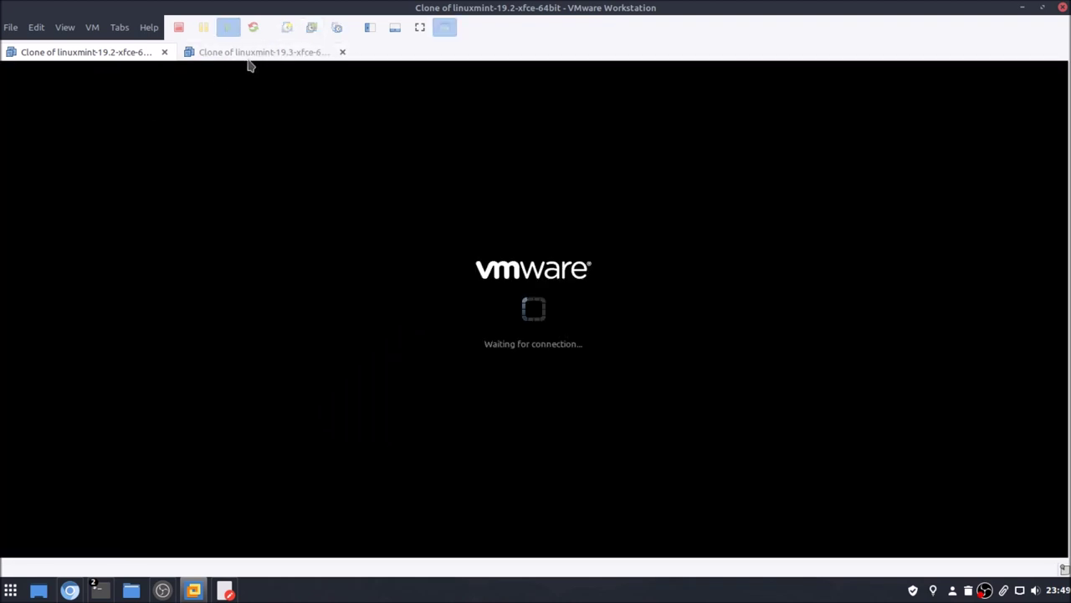
left_click(246, 55)
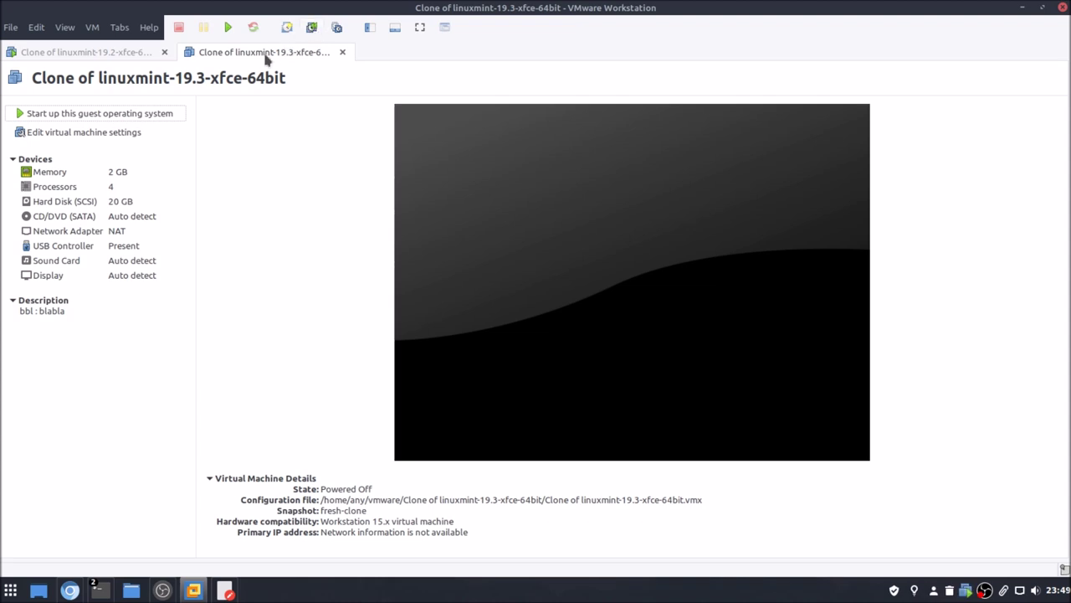
left_click(95, 115)
left_click(103, 56)
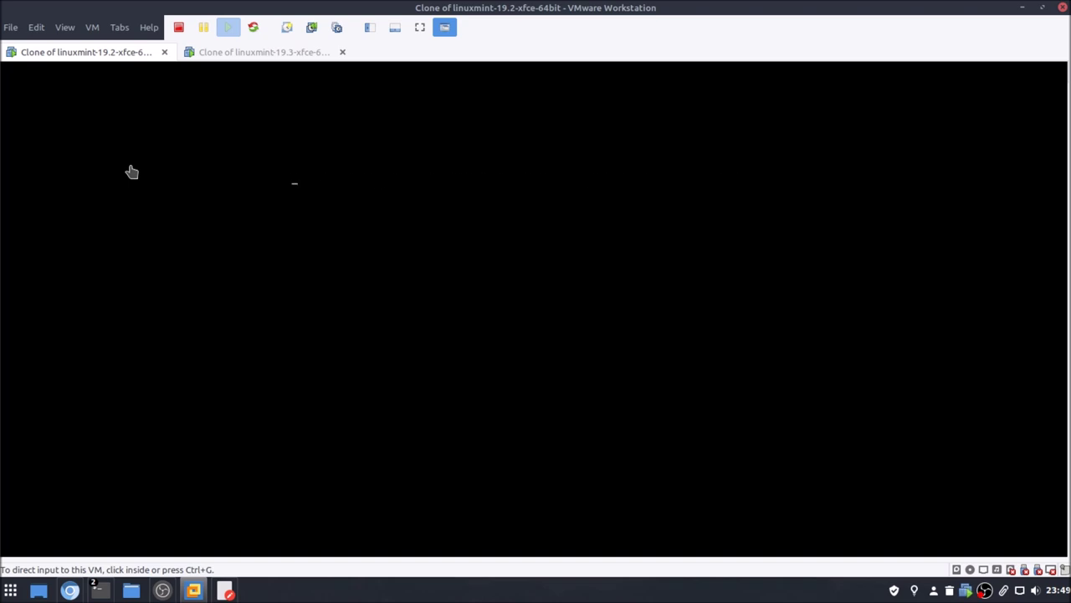
left_click(248, 55)
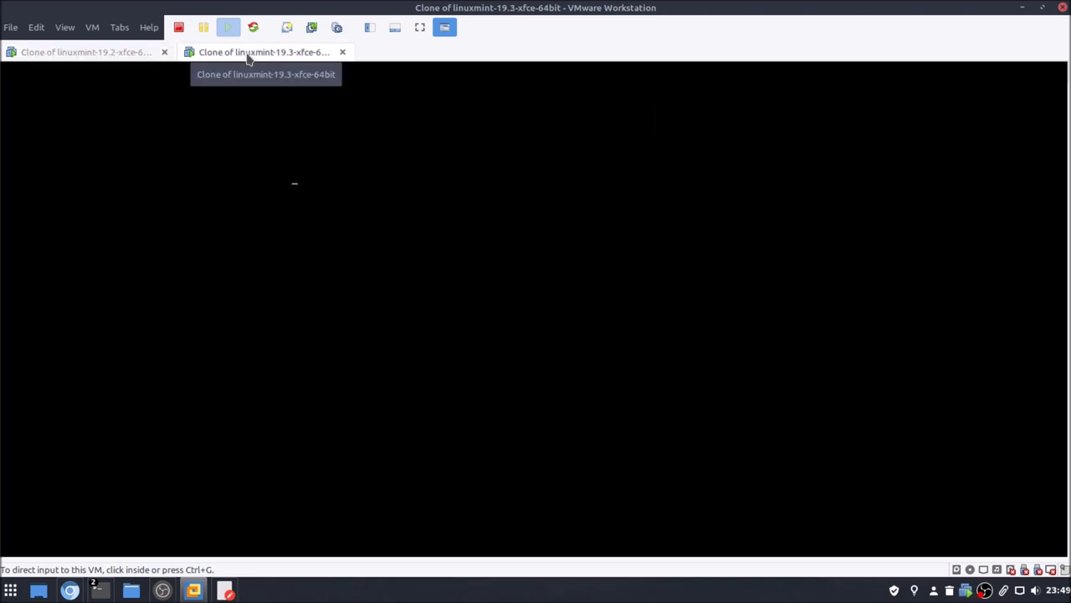
left_click(92, 54)
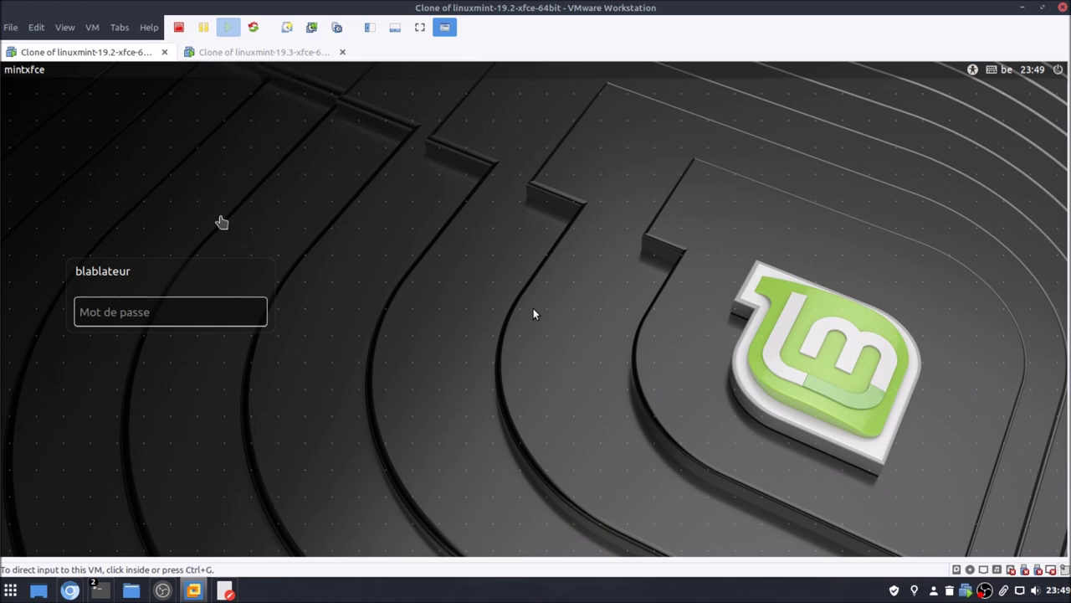
Step: Compare the login screens of the Linux Mint 19.2 and 19.3 clones
left_click(277, 52)
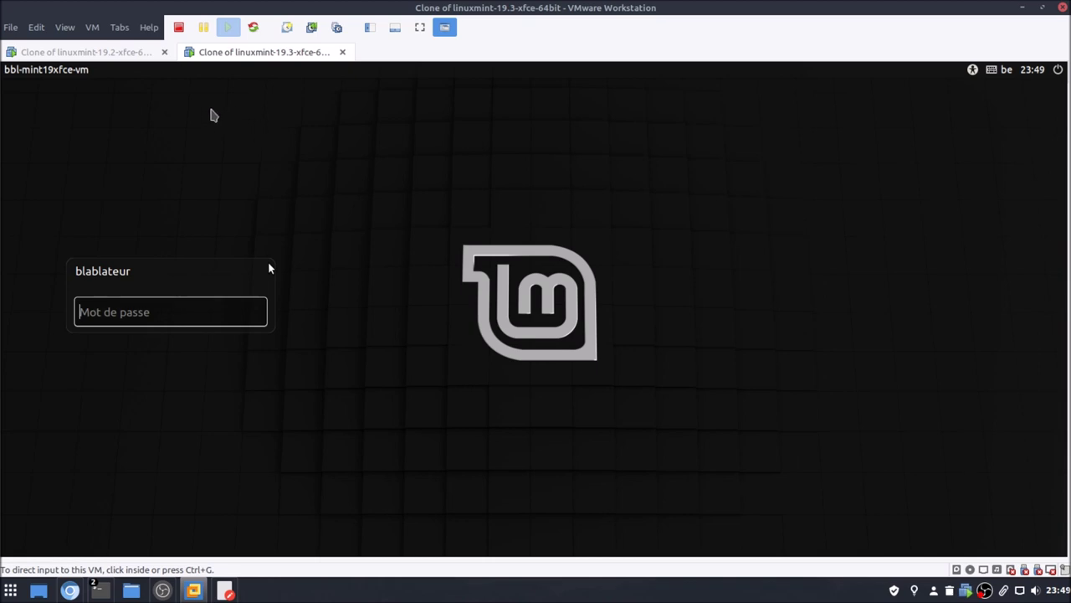
left_click(103, 53)
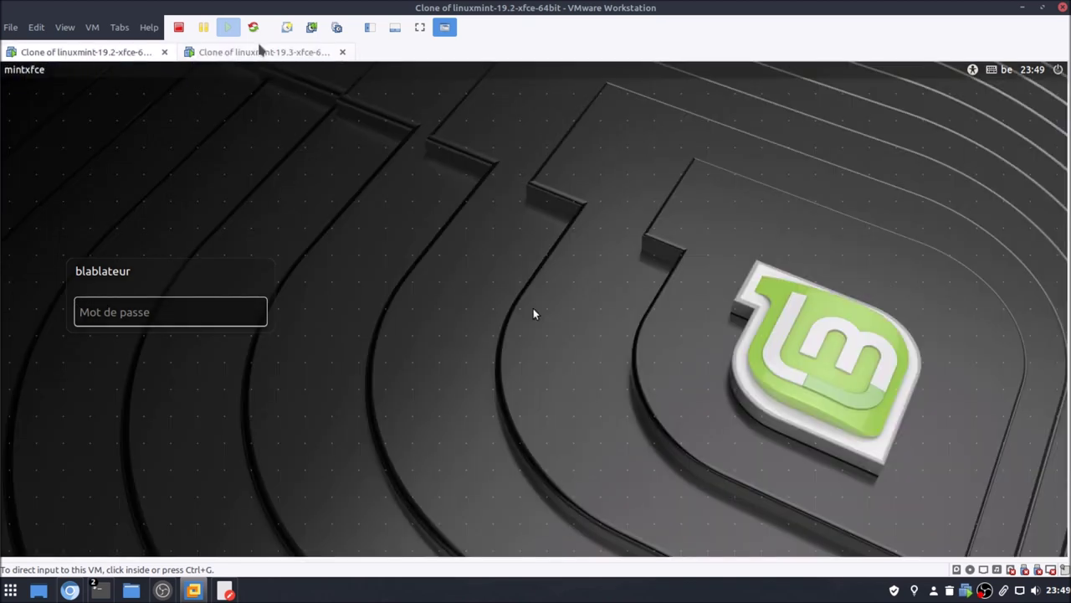
left_click(260, 53)
left_click(117, 53)
left_click(236, 50)
Step: Log in to the Linux Mint 19.2 clone with the account password
left_click(125, 56)
left_click(234, 315)
type("aaaaaa")
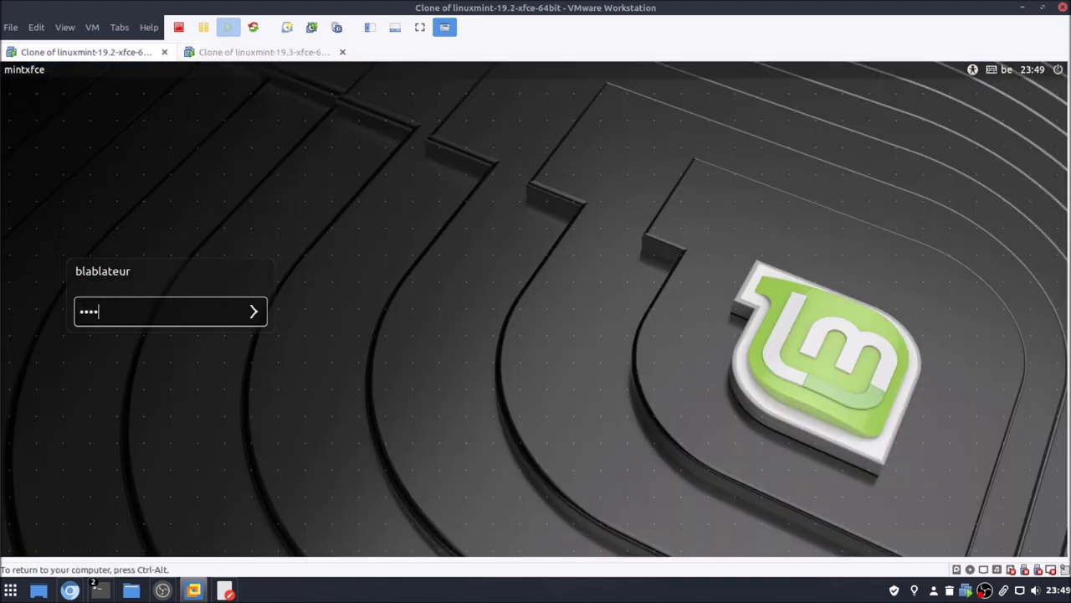
key("Return")
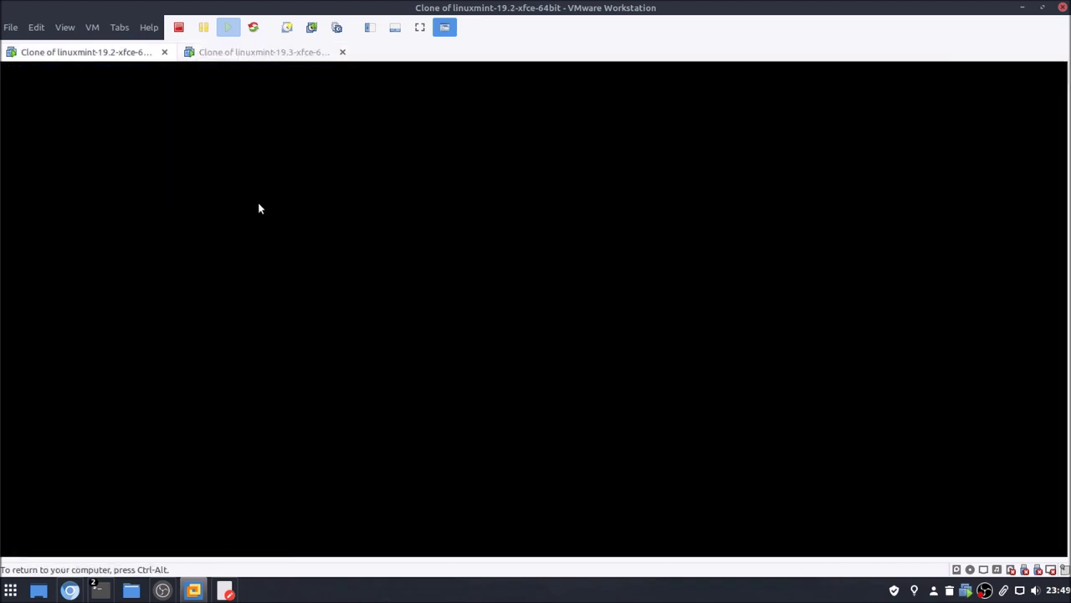
Step: Log in to the Linux Mint 19.3 clone by entering its account password
left_click(281, 53)
left_click(270, 268)
type("aaaaa")
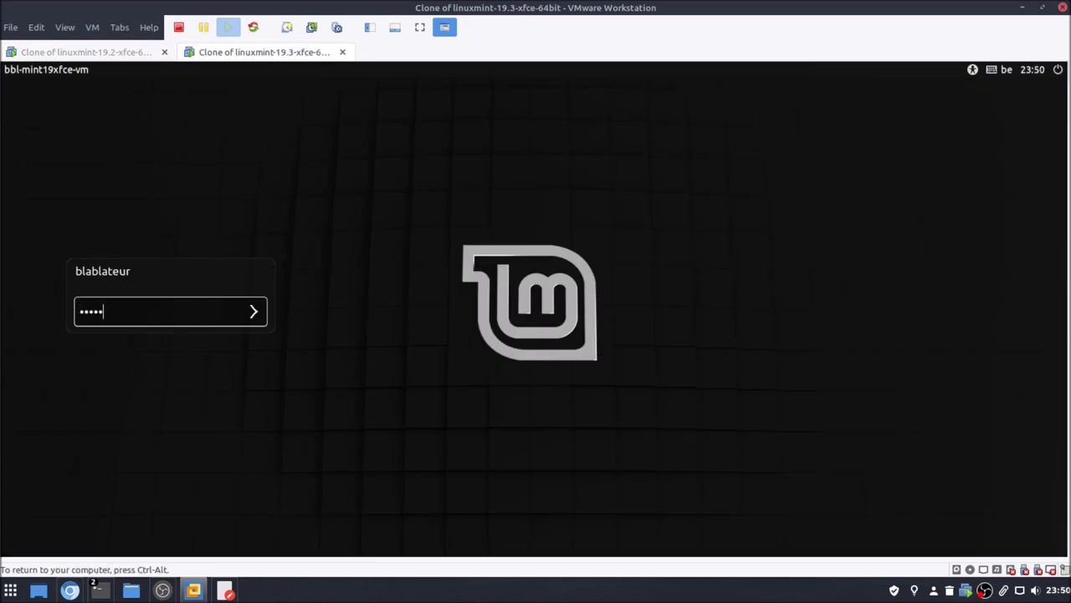
type("a")
key("Return")
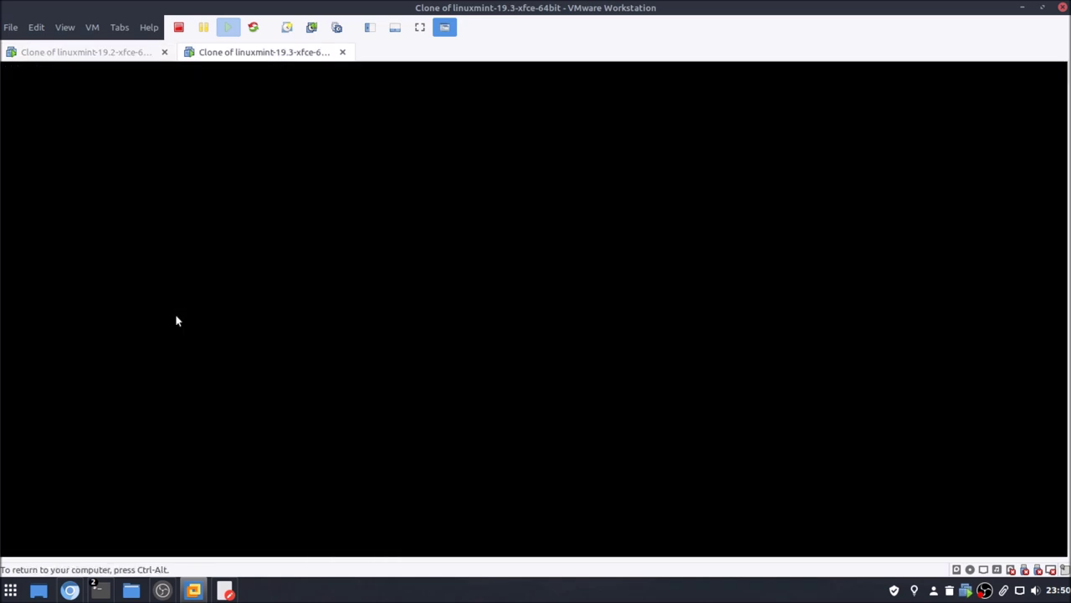
Step: Compare the default desktops and wallpapers of the Linux Mint 19.2 and 19.3 clones
left_click(132, 53)
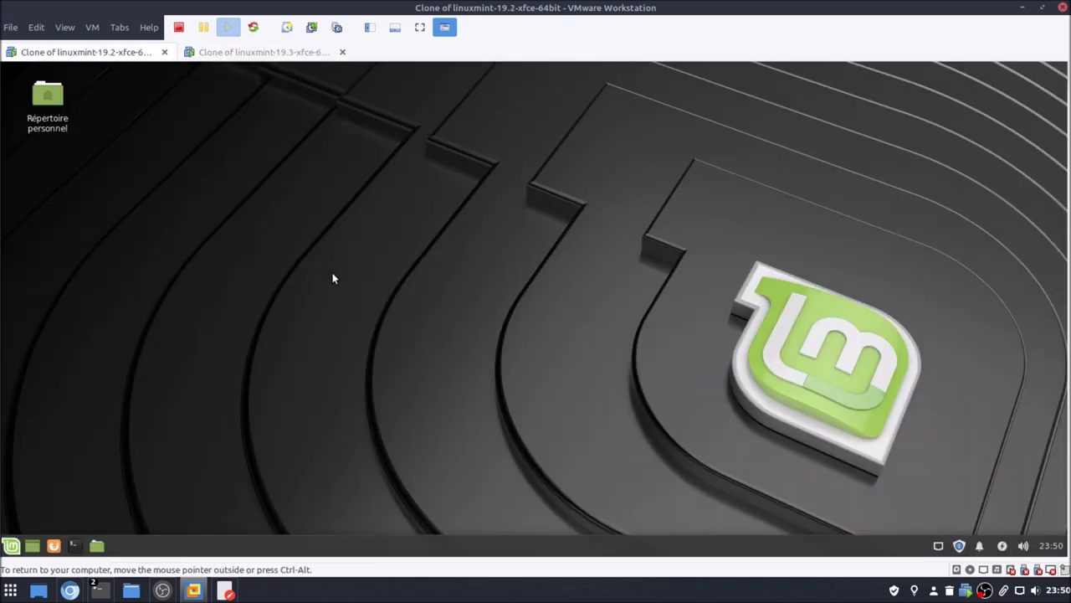
left_click(289, 54)
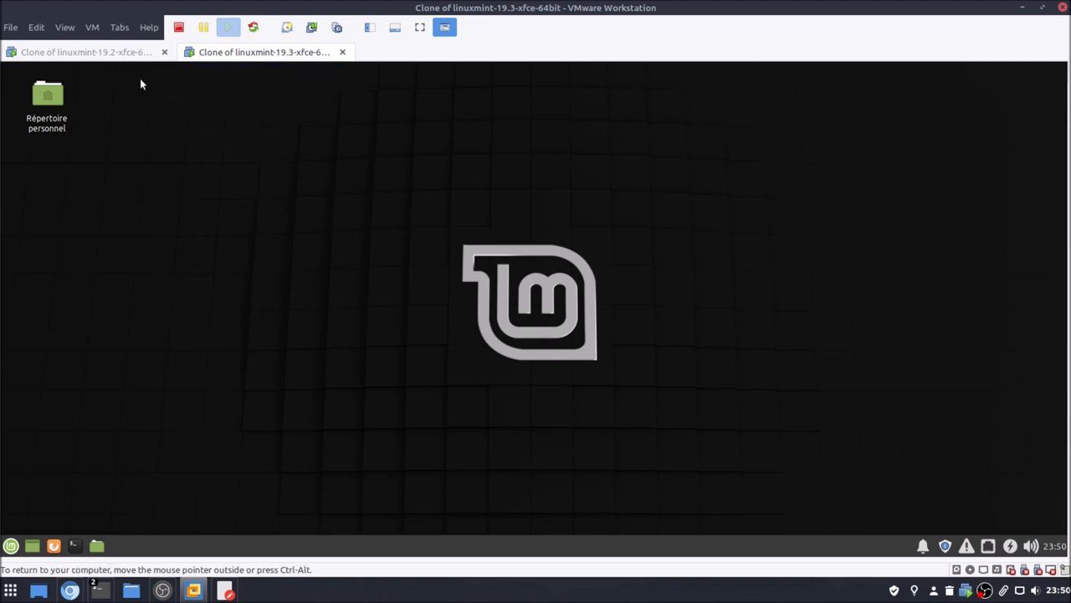
left_click(127, 55)
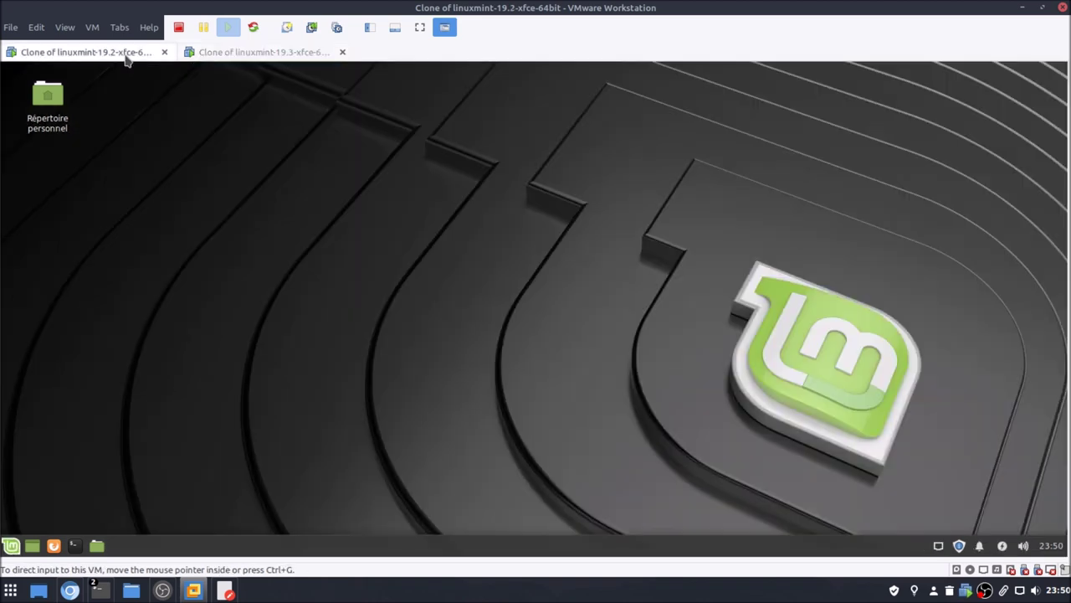
left_click(232, 52)
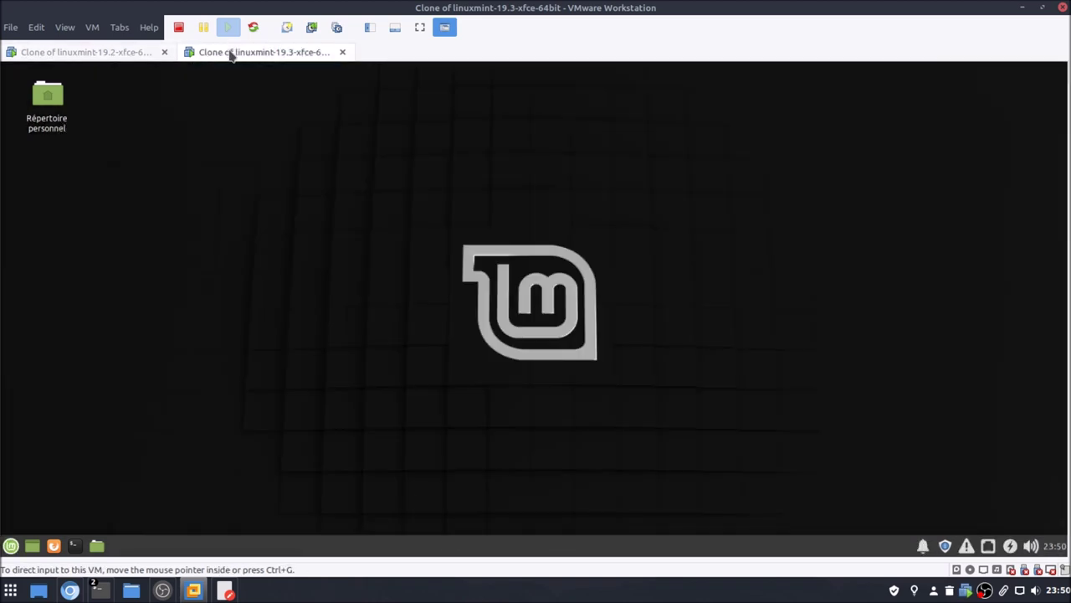
left_click(134, 57)
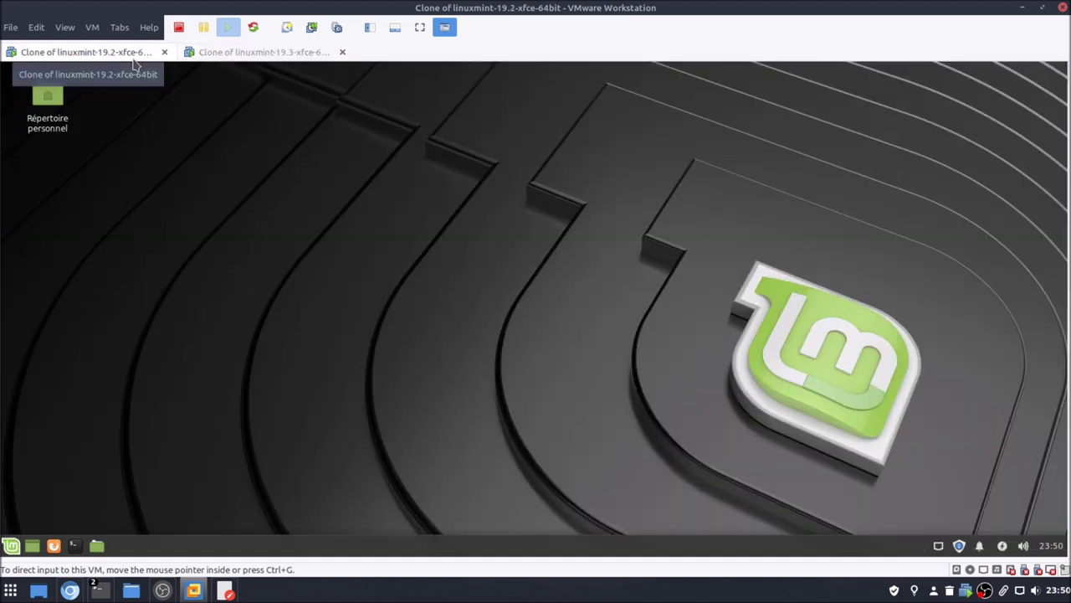
Step: Review the desktop's commands in the 19.2 clone and open its desktop settings (Paramètres du bureau)
right_click(311, 233)
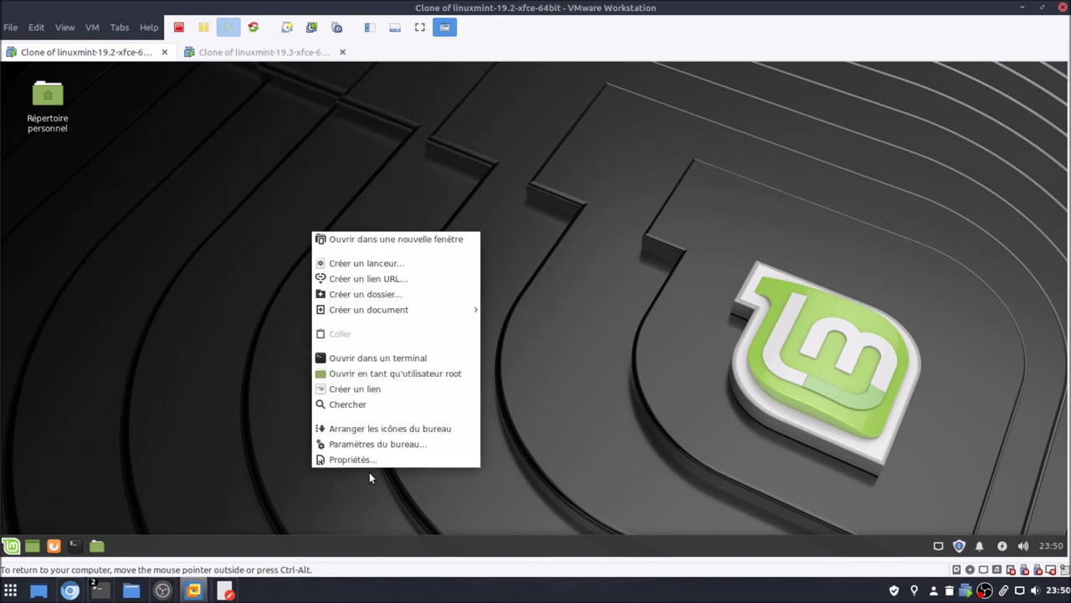
left_click(242, 390)
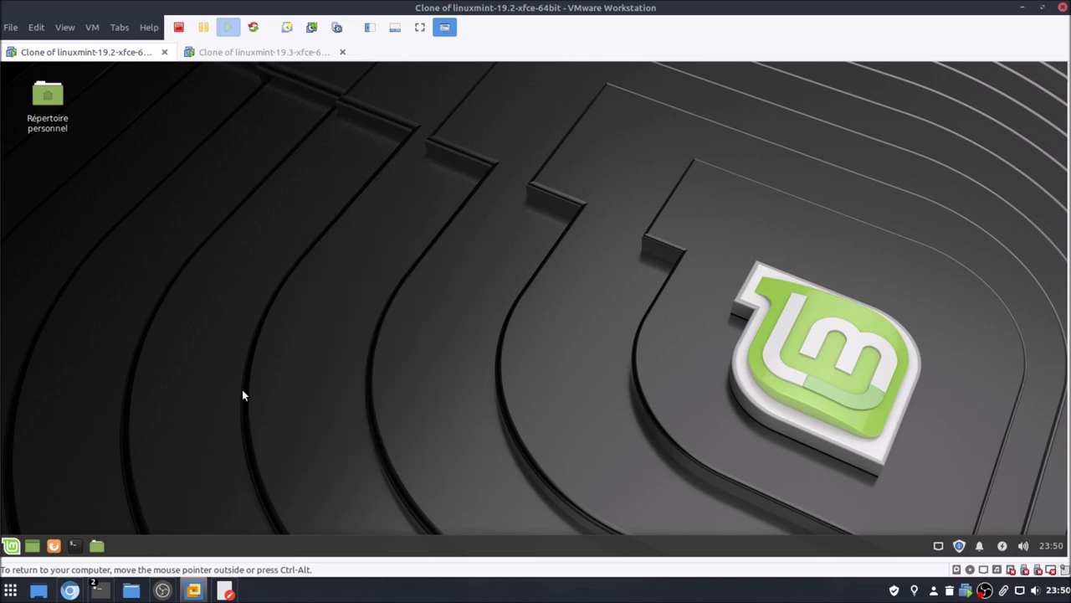
right_click(303, 224)
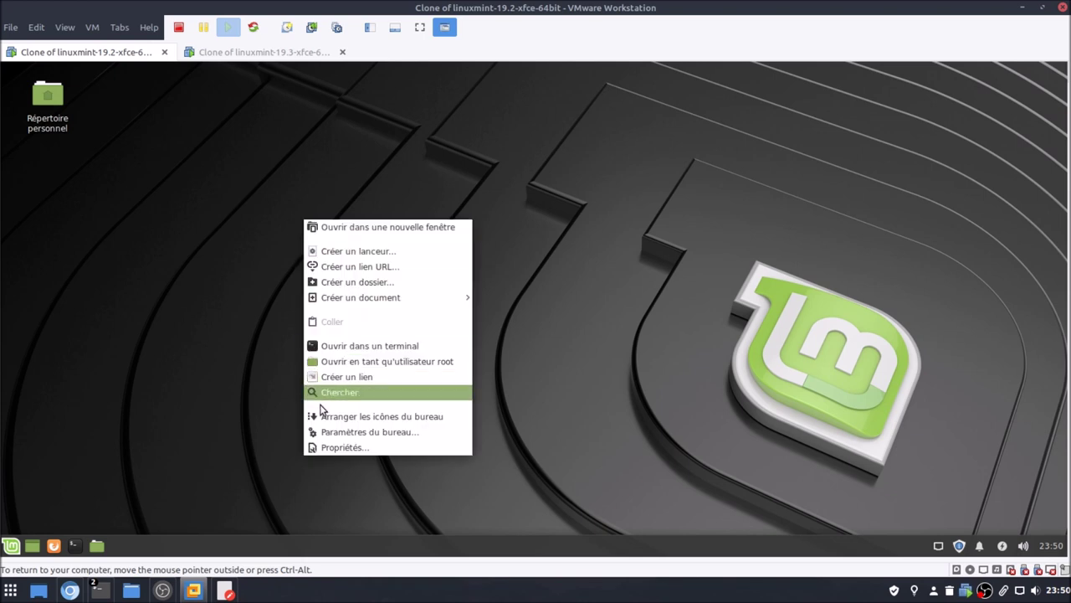
left_click(333, 434)
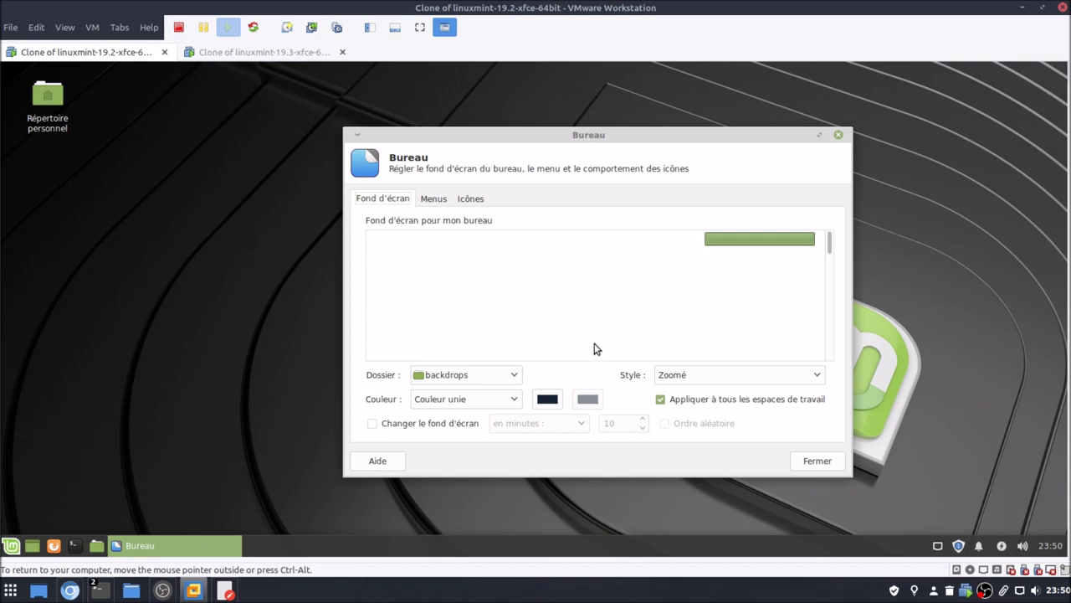
Step: Open the desktop settings (Paramètres du bureau) in the Linux Mint 19.3 clone
left_click(255, 55)
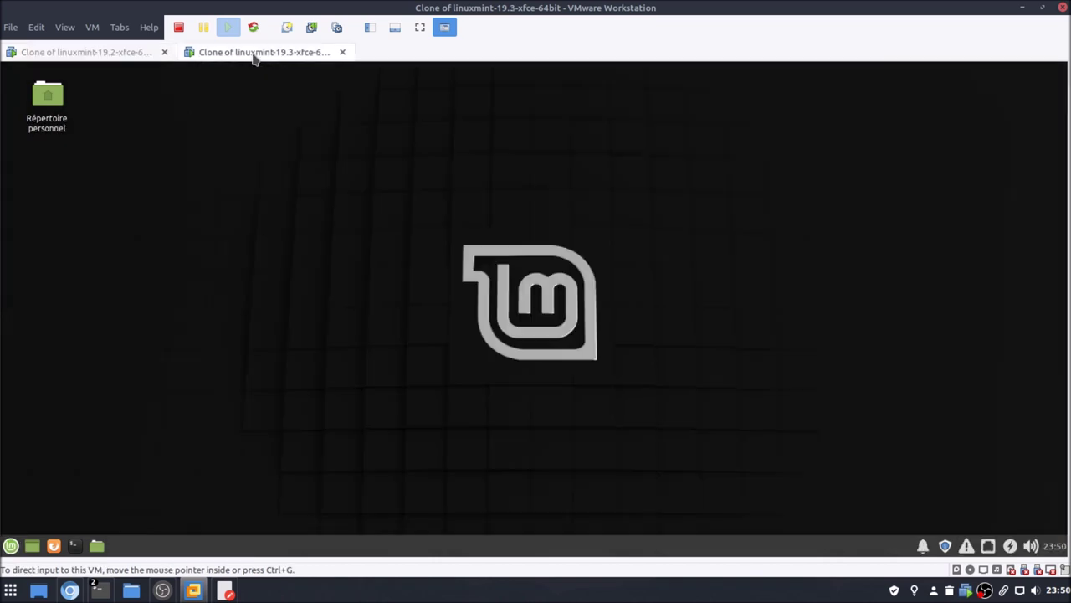
right_click(280, 226)
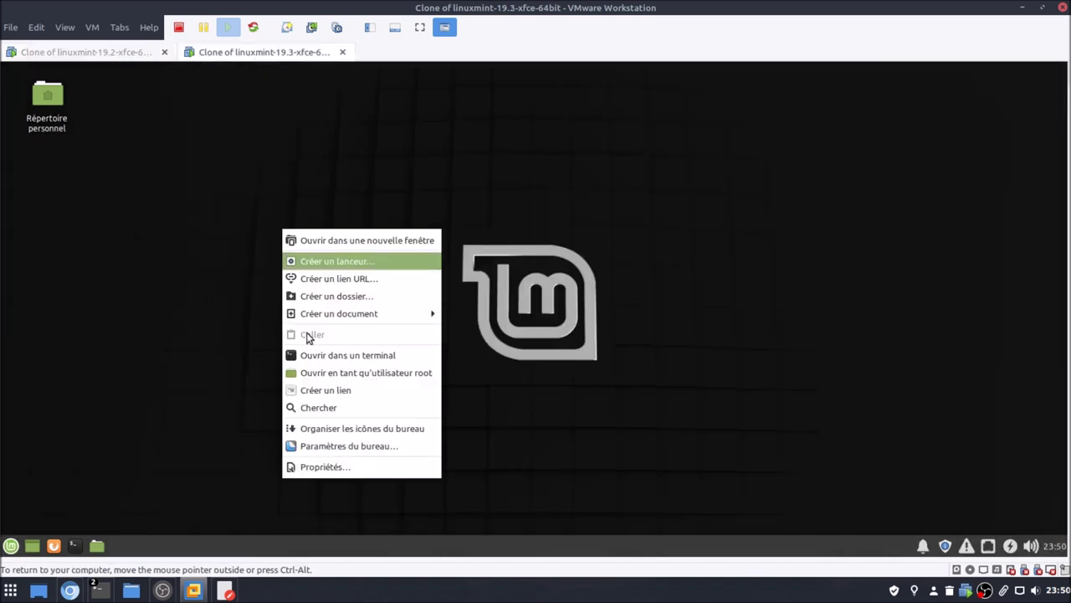
left_click(340, 447)
Step: Compare the Bureau settings windows of the 19.2 and 19.3 clones, including layout and available wallpapers
left_click(81, 56)
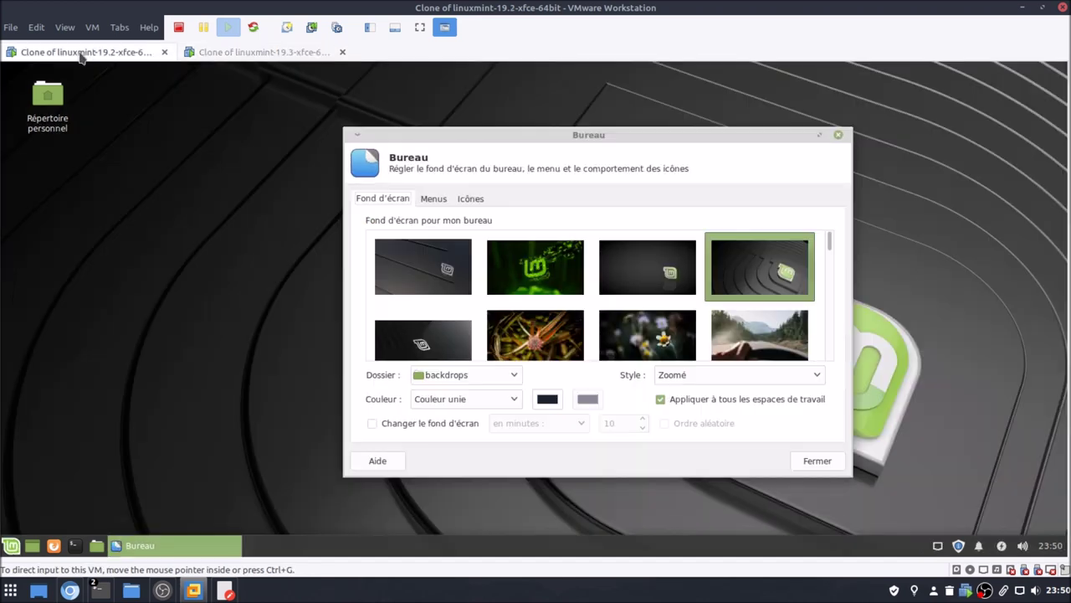
left_click(256, 54)
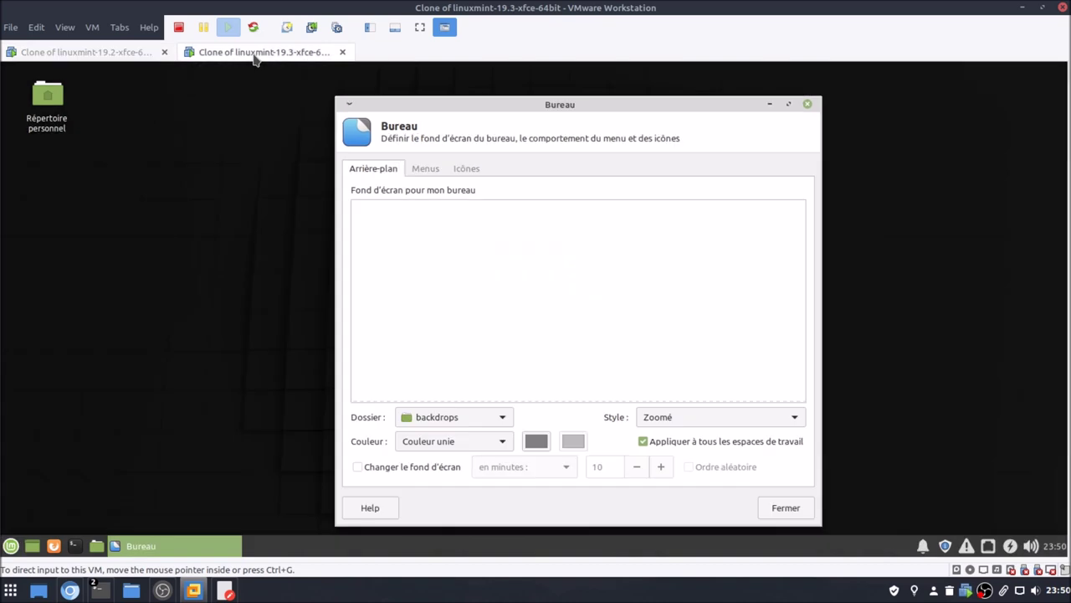
left_click(125, 50)
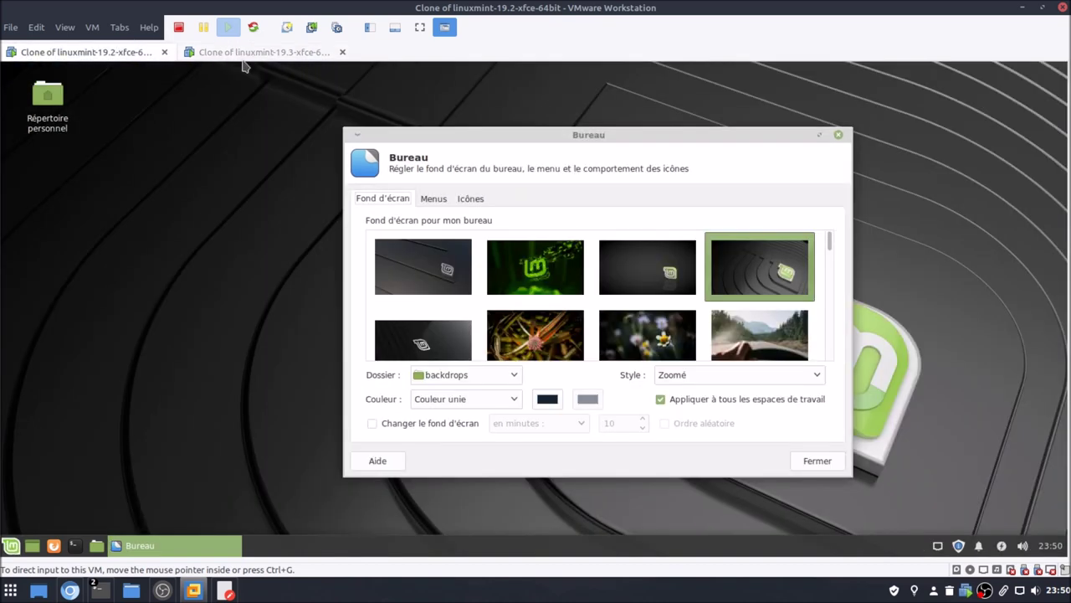
left_click(299, 52)
Step: In the 19.2 clone, enable random wallpaper changing every 10 minutes, apply the red pineapple flower wallpaper, and close the settings
left_click(89, 54)
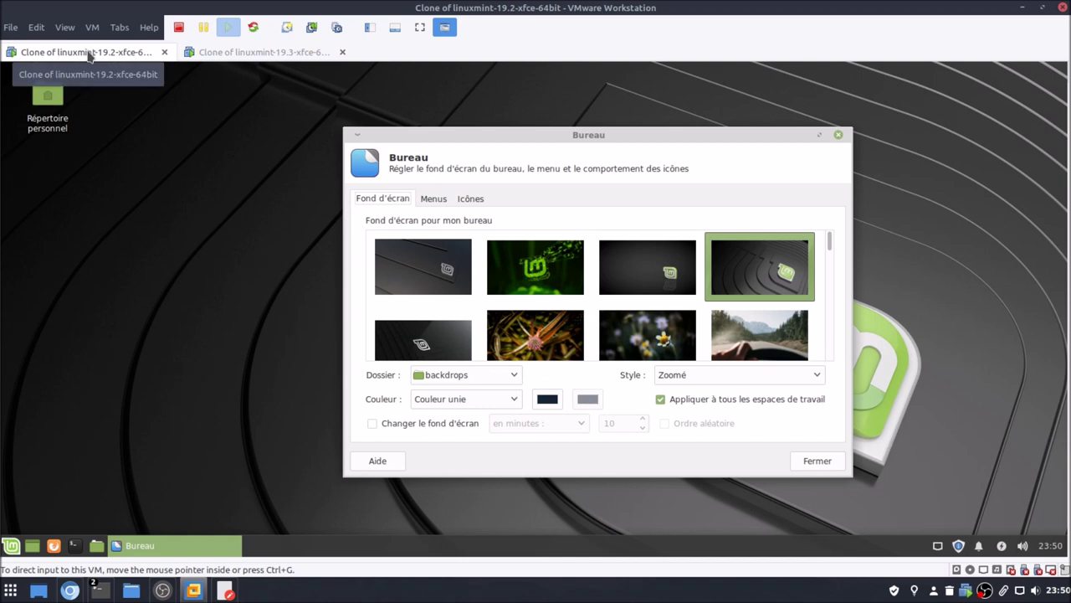
left_click(407, 425)
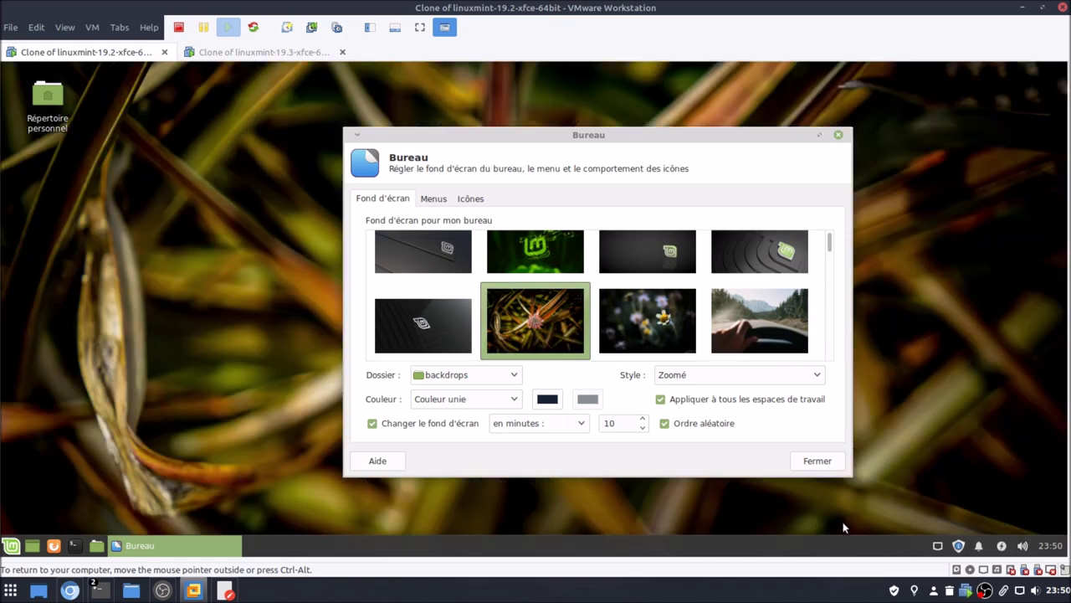
left_click(814, 466)
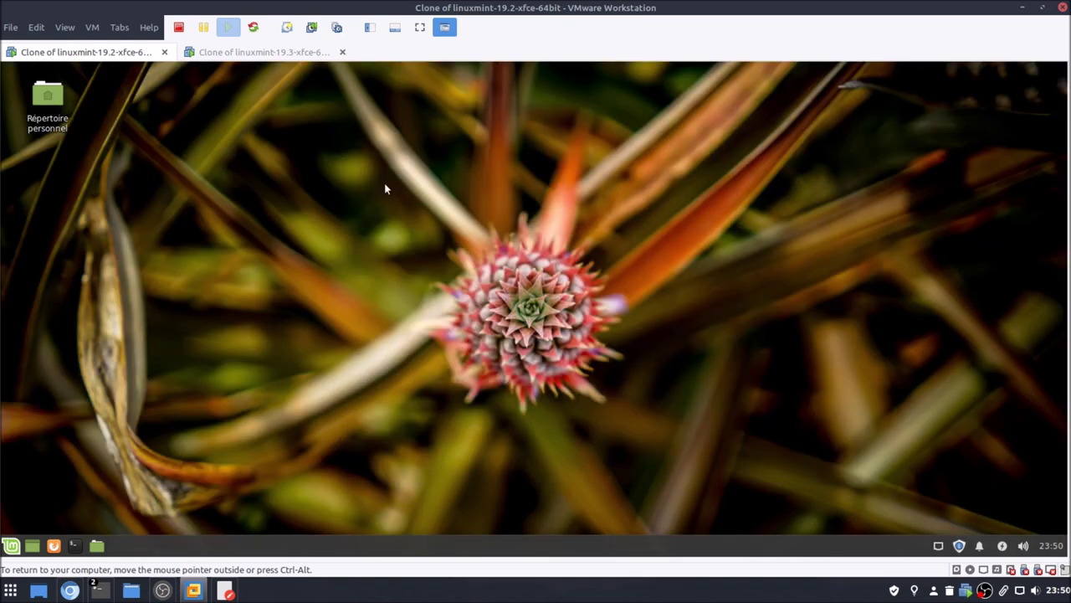
Step: In the 19.3 clone, enable random wallpaper changing every 10 minutes, apply the painted lake landscape wallpaper, and close the settings
left_click(274, 54)
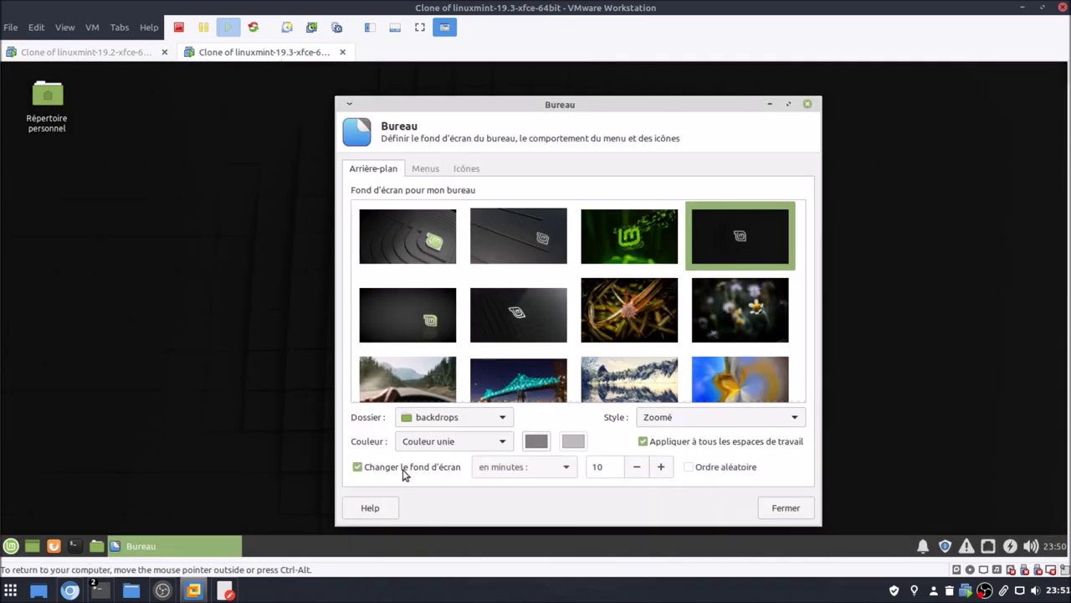
left_click(746, 468)
left_click(637, 378)
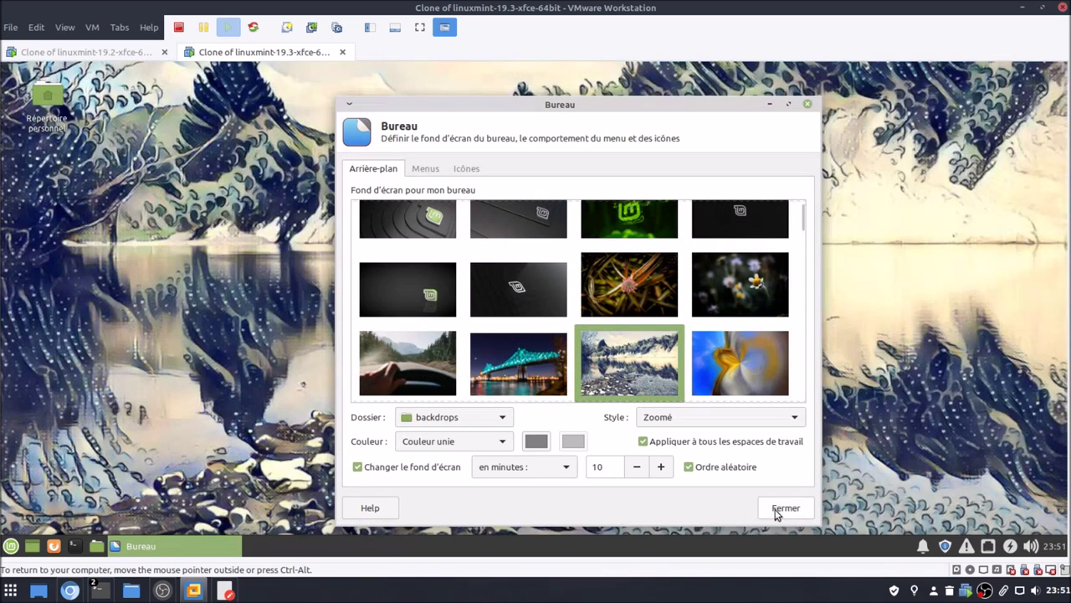
left_click(785, 508)
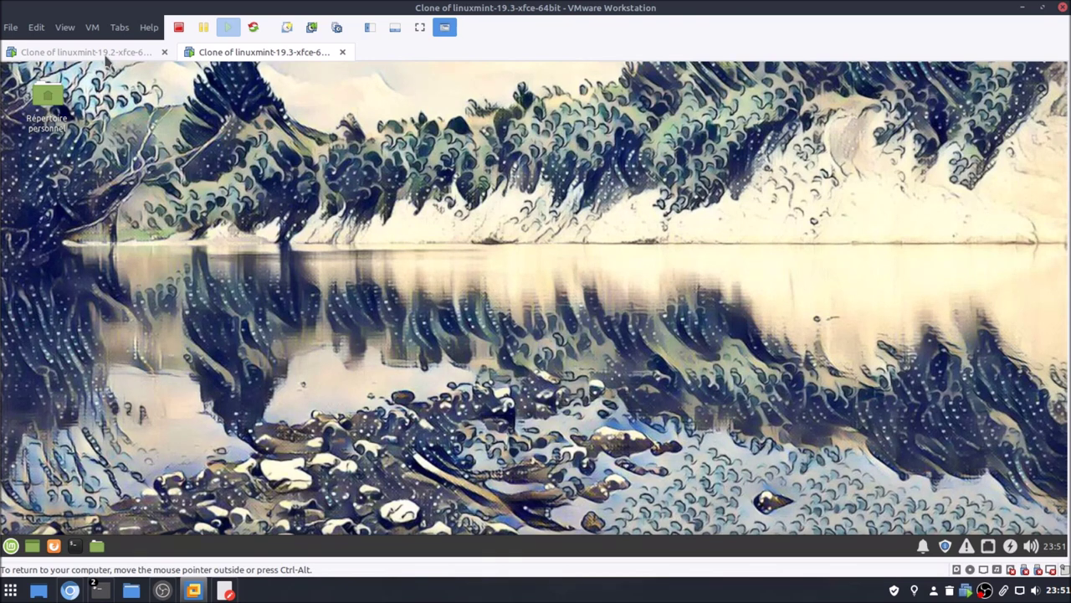
Step: Check the 19.2 clone's desktop commands for an option to advance to the next wallpaper
left_click(106, 53)
right_click(329, 228)
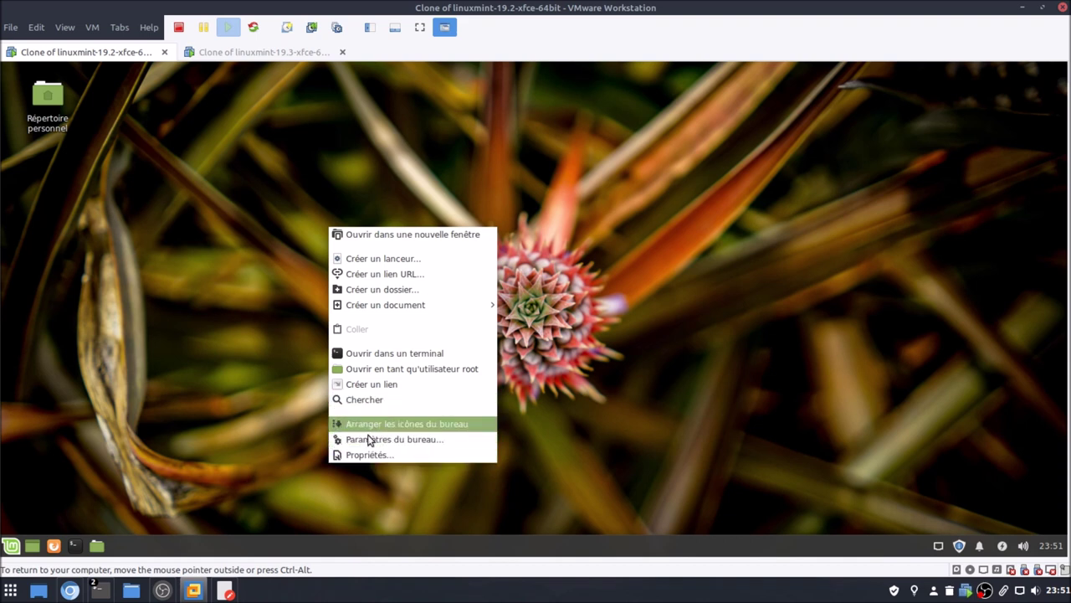
left_click(283, 402)
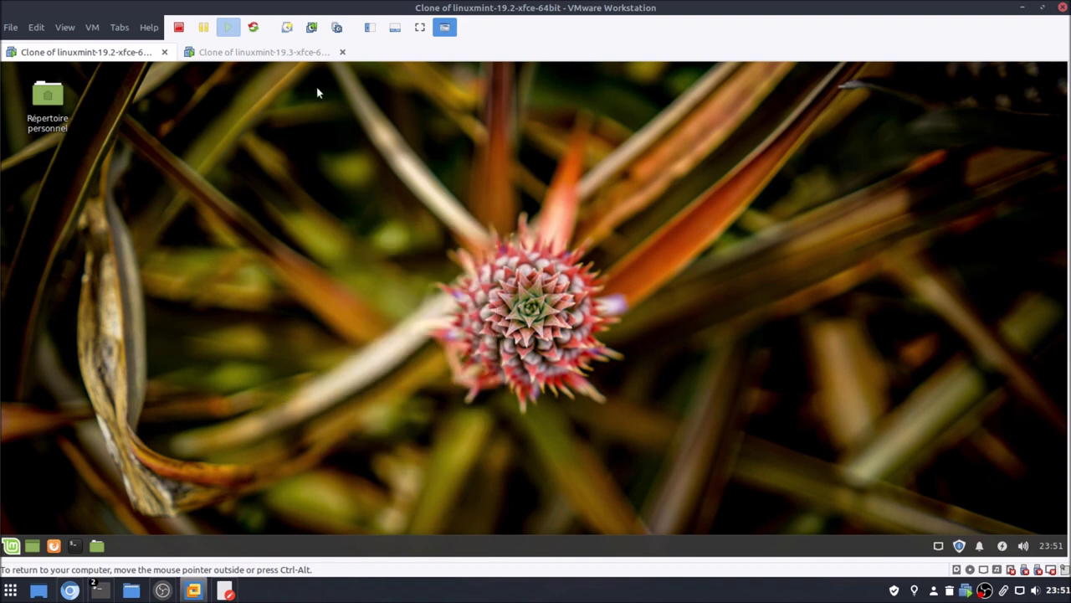
Step: Switch to the 19.3 clone and advance its desktop to the next wallpaper three times with Fond d'écran suivant
left_click(308, 53)
right_click(291, 248)
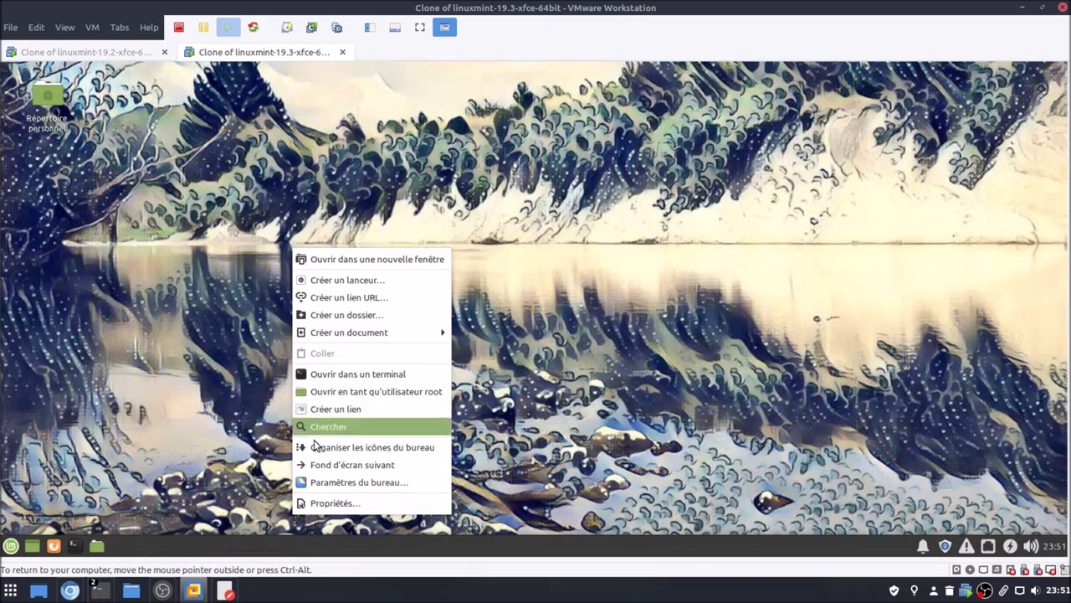
left_click(322, 465)
right_click(407, 270)
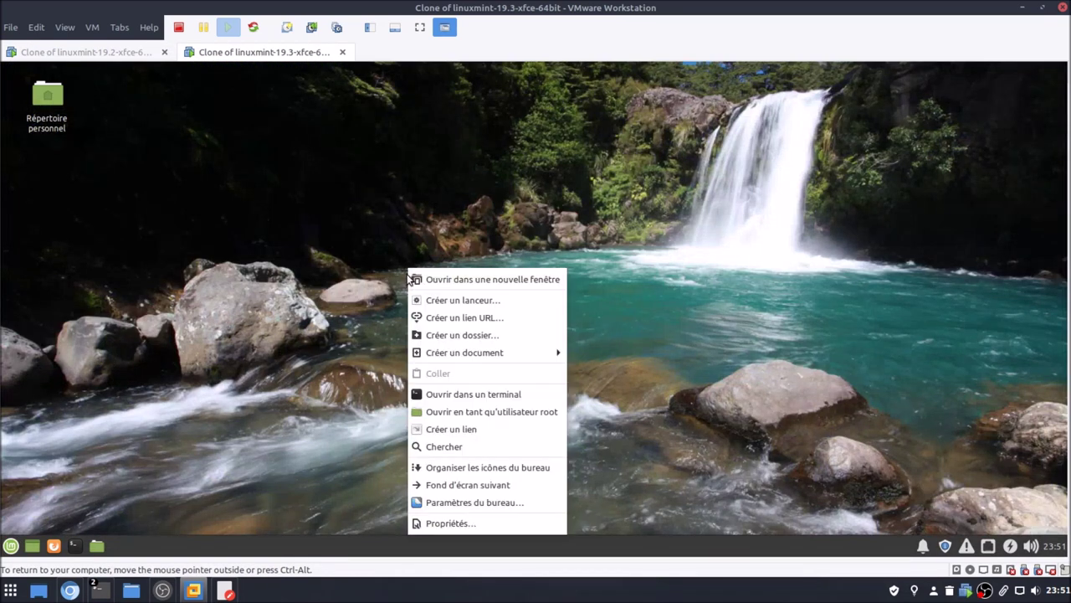
left_click(431, 484)
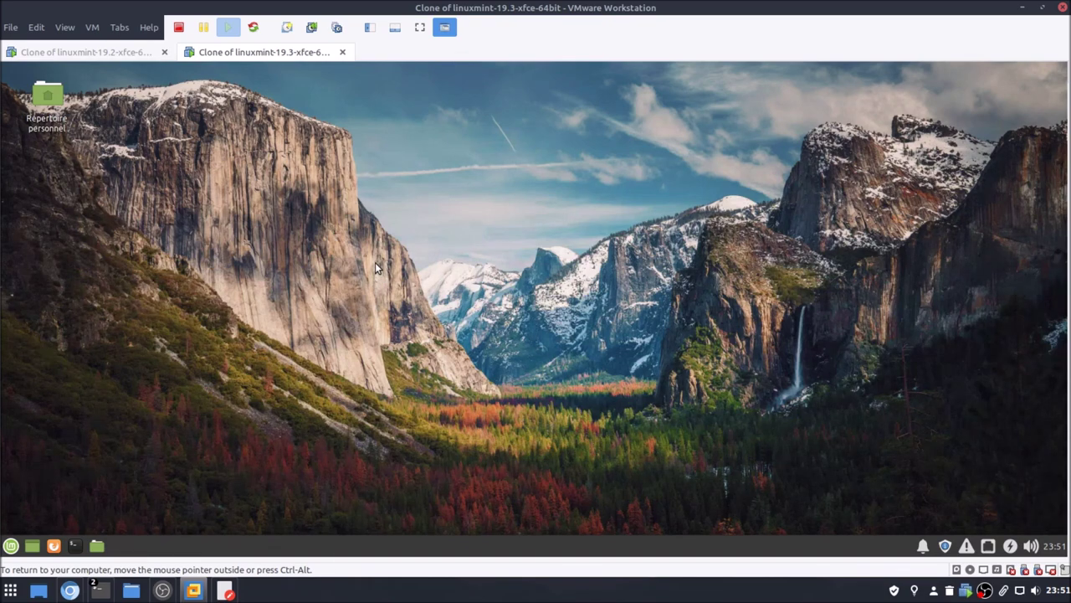
right_click(375, 262)
left_click(451, 482)
Step: Return to the 19.2 clone and review its desktop commands against those of 19.3
left_click(140, 51)
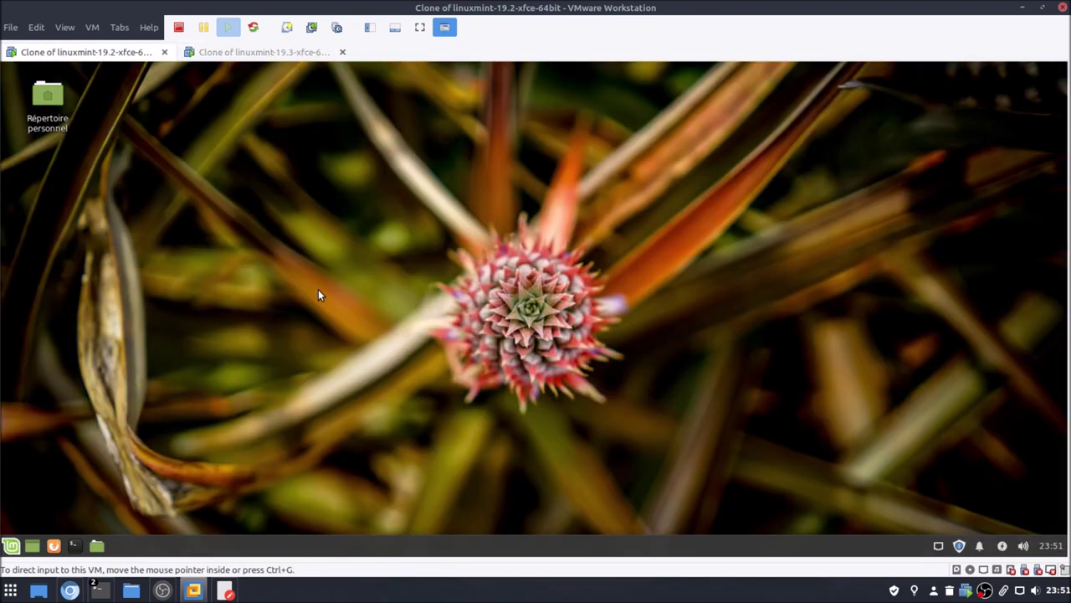
right_click(318, 291)
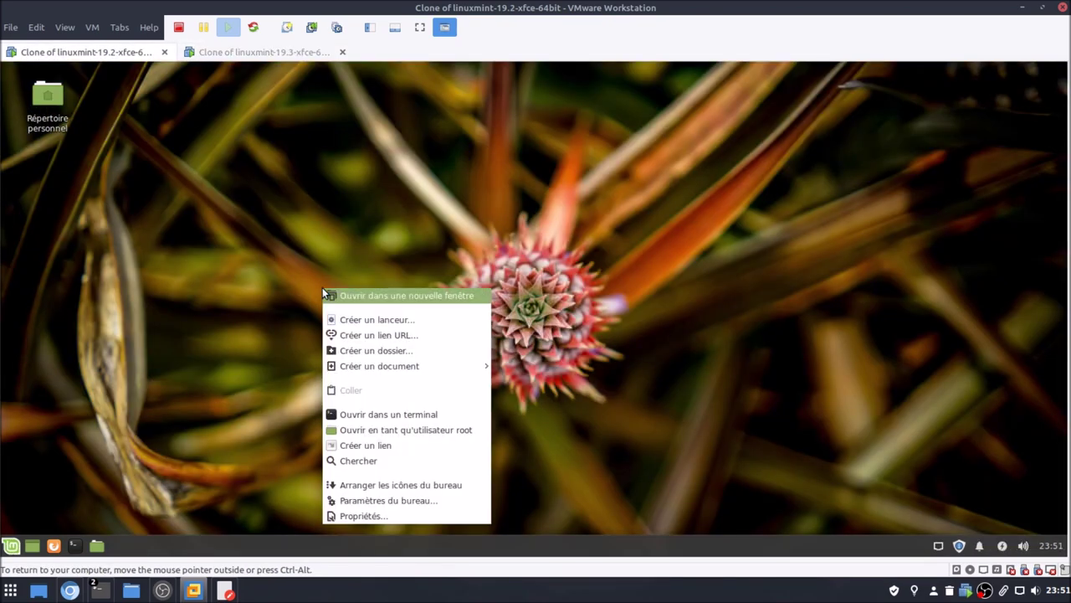
left_click(193, 376)
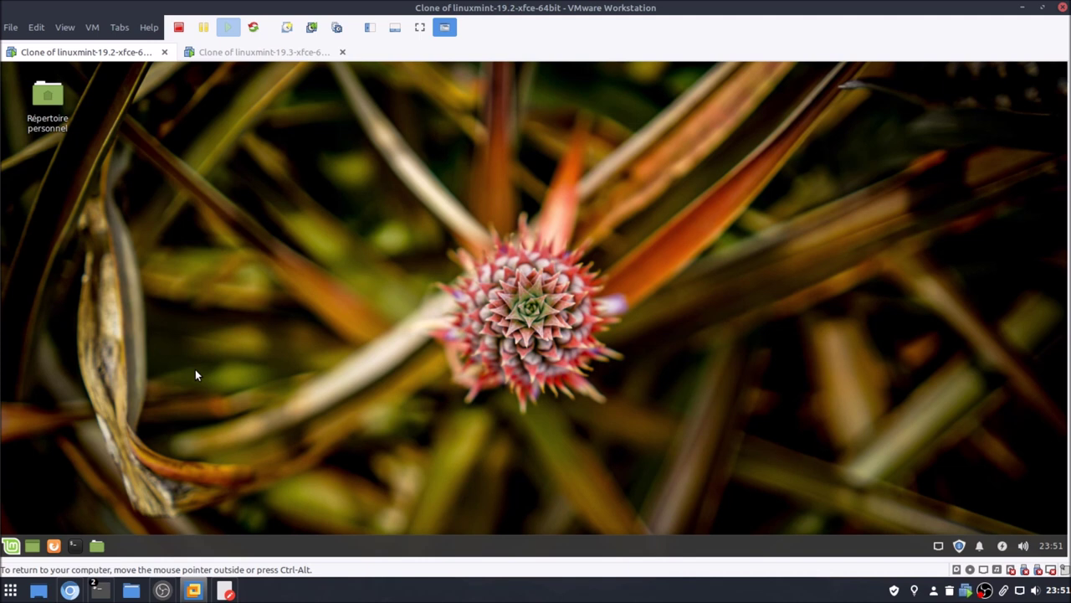
Step: Show the Icônes settings of the Bureau window in the 19.2 clone and in the 19.3 clone
right_click(299, 168)
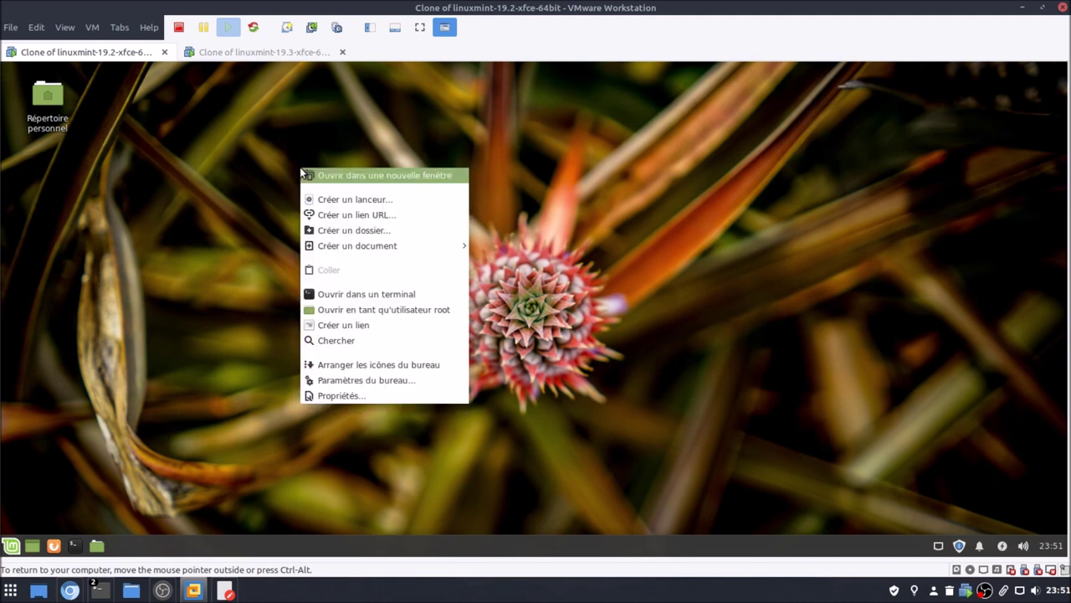
left_click(338, 381)
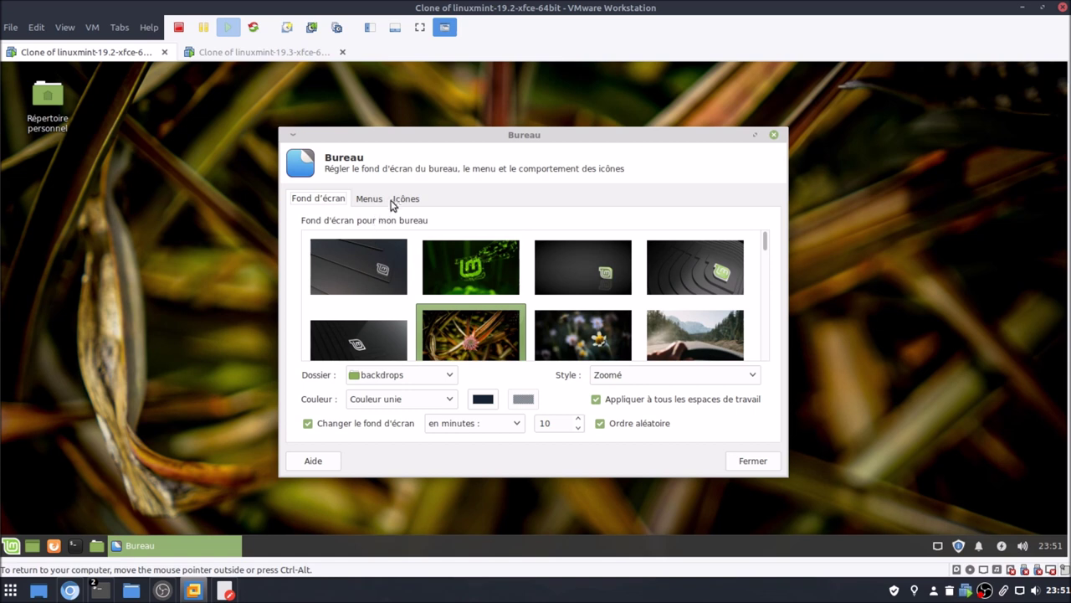
left_click(395, 202)
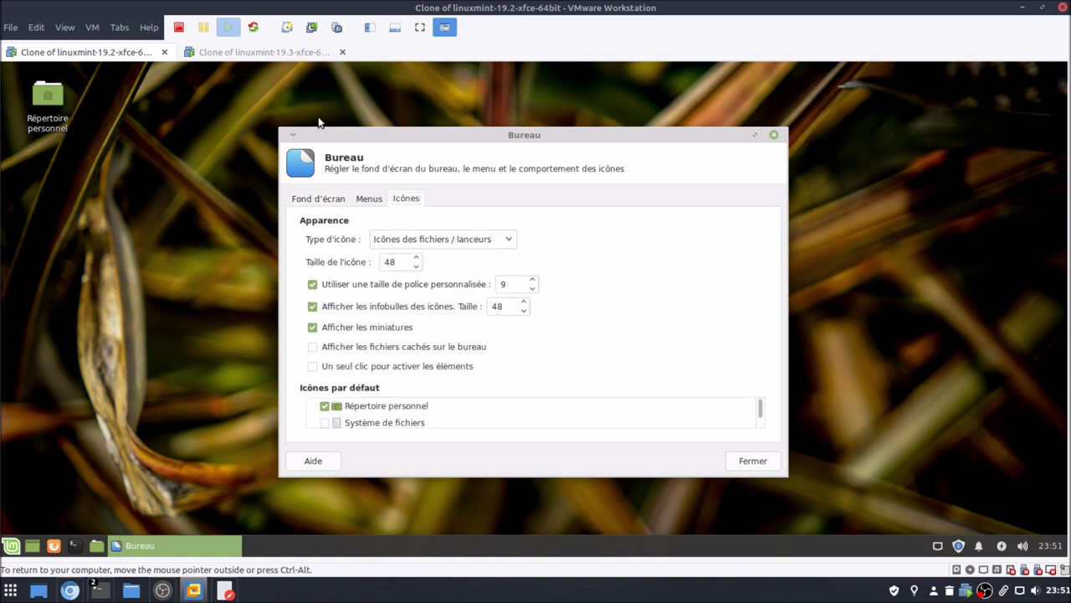
left_click(263, 52)
right_click(277, 223)
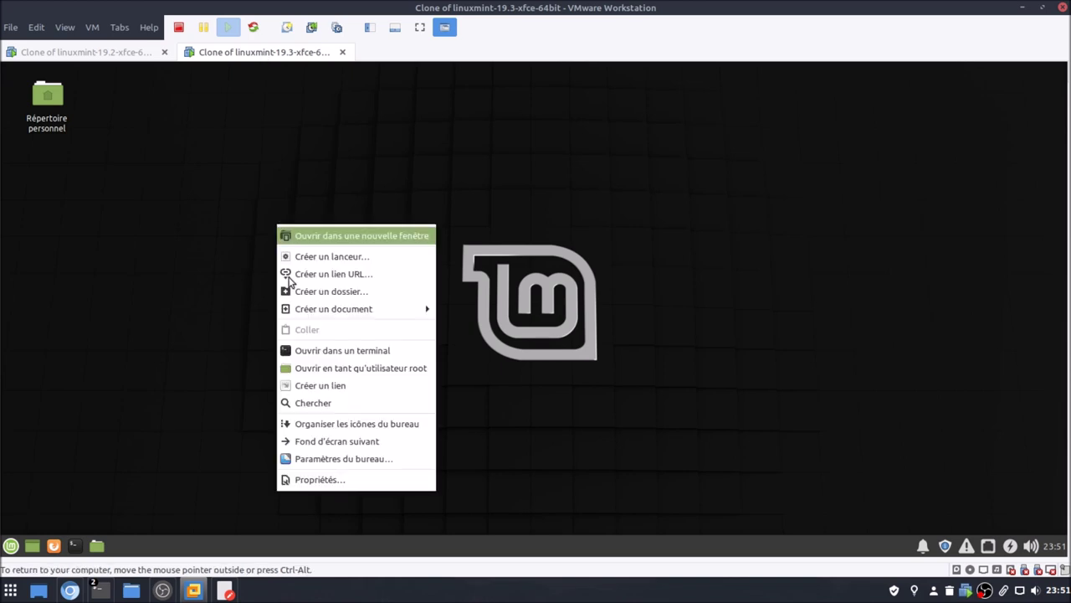
left_click(328, 459)
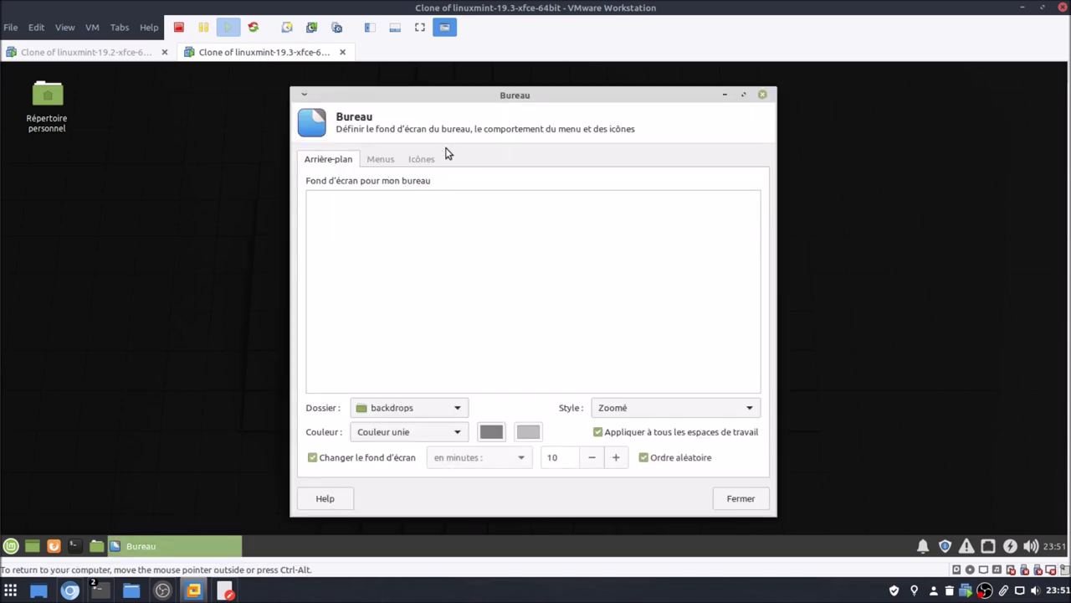
left_click(423, 162)
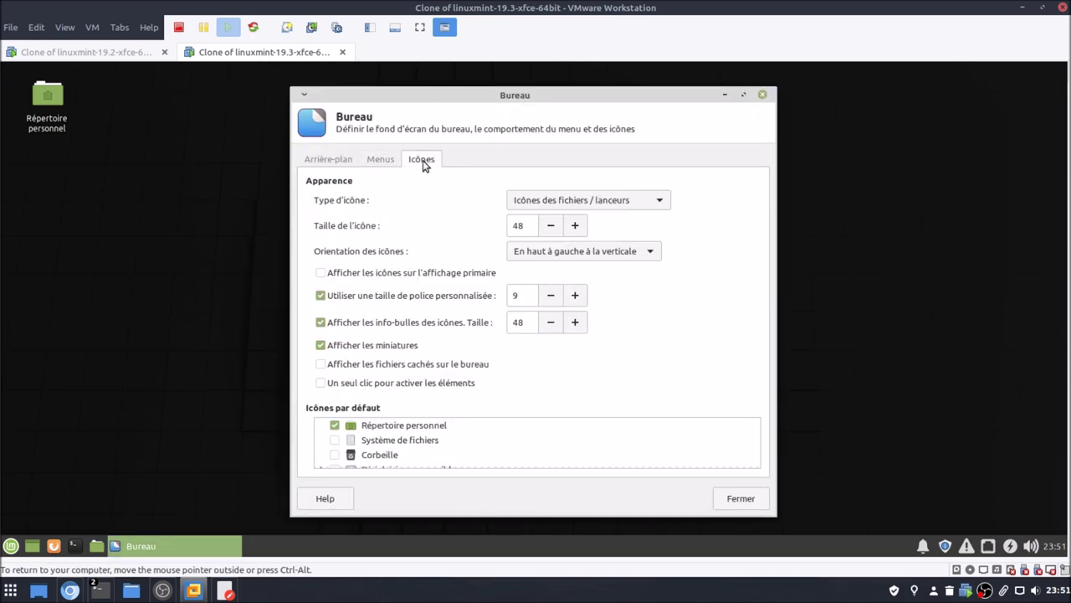
Step: Compare the Icônes options of the two clones, including icon type, icon size, orientation and primary display
left_click(140, 53)
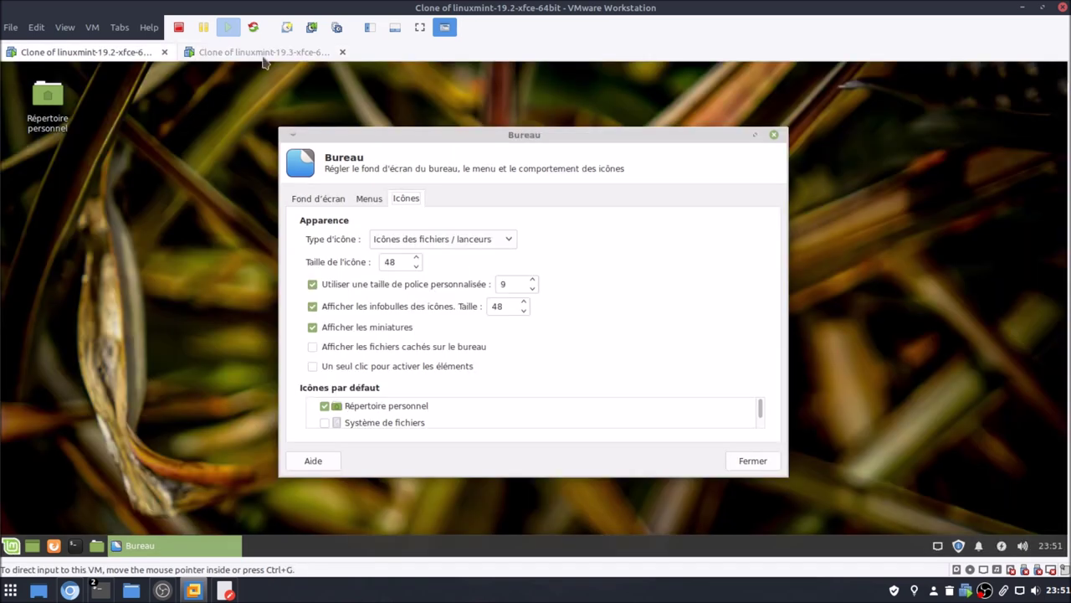
left_click(262, 55)
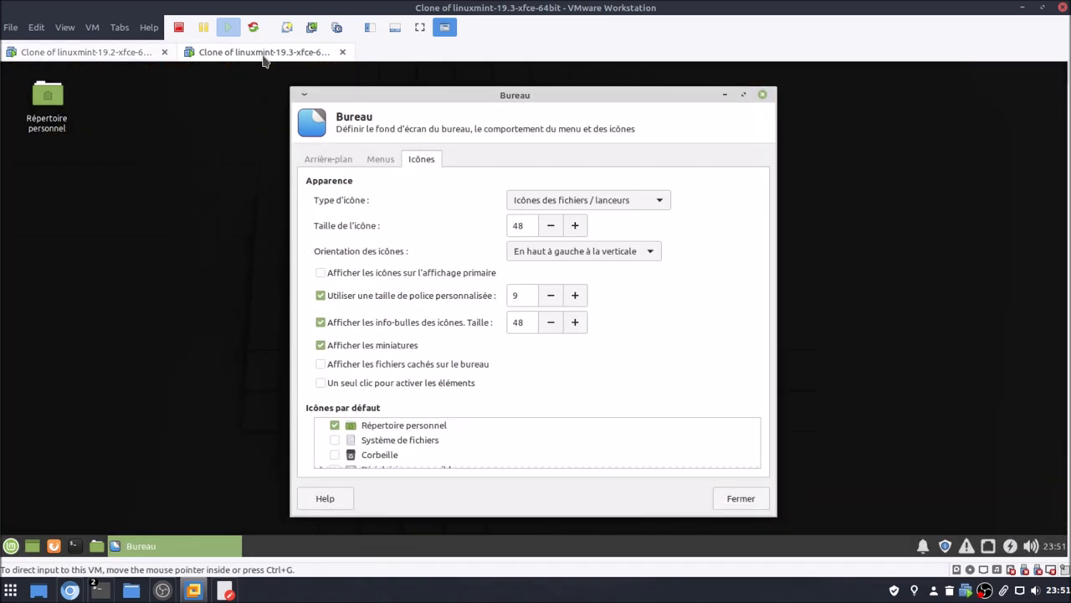
left_click(127, 52)
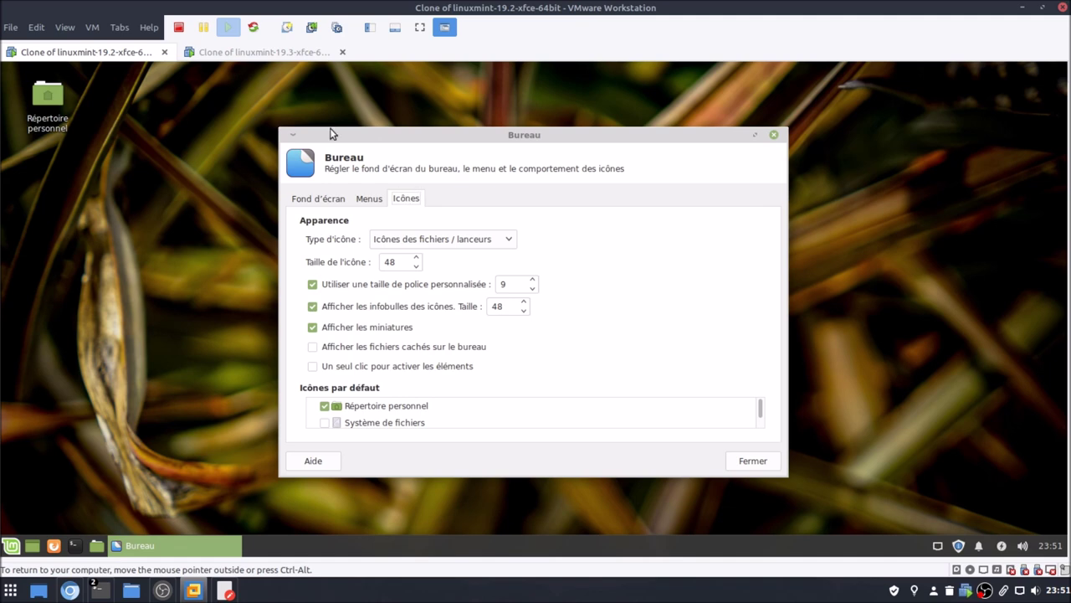
left_click(304, 57)
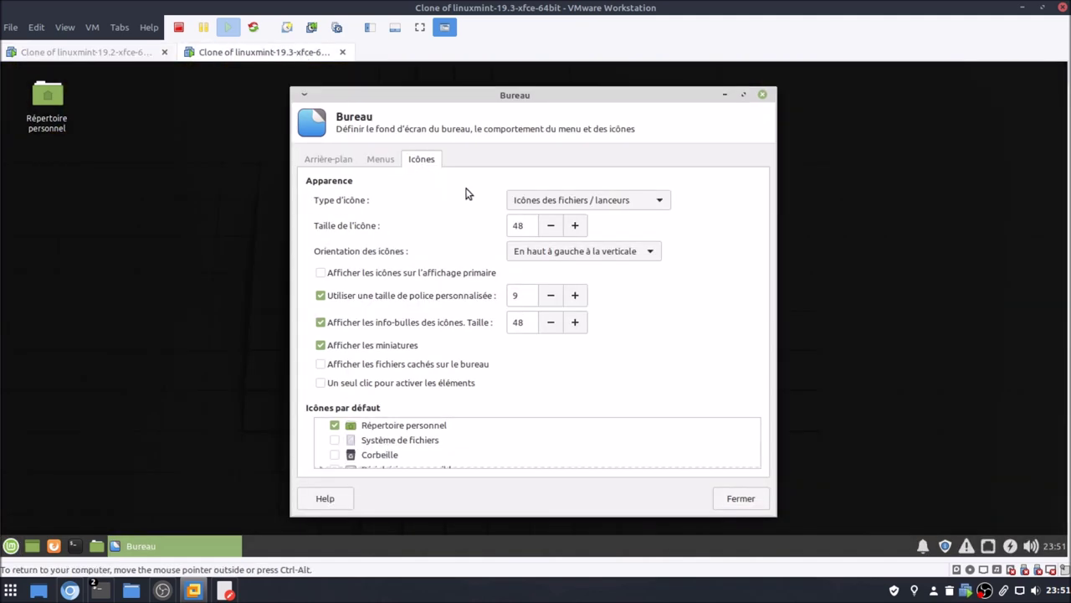
left_click(114, 55)
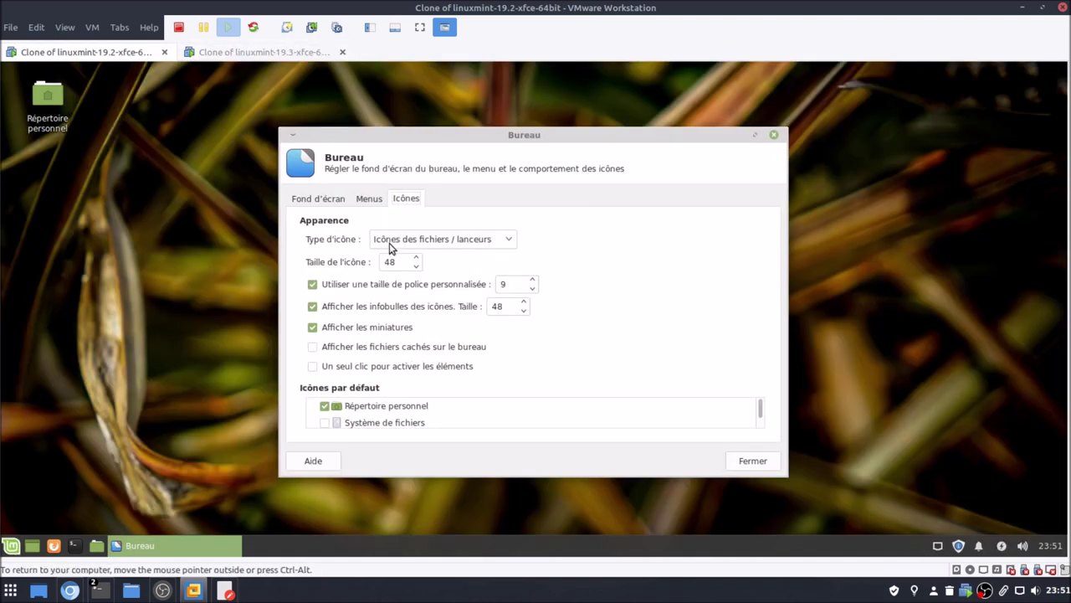
left_click(482, 239)
left_click(482, 238)
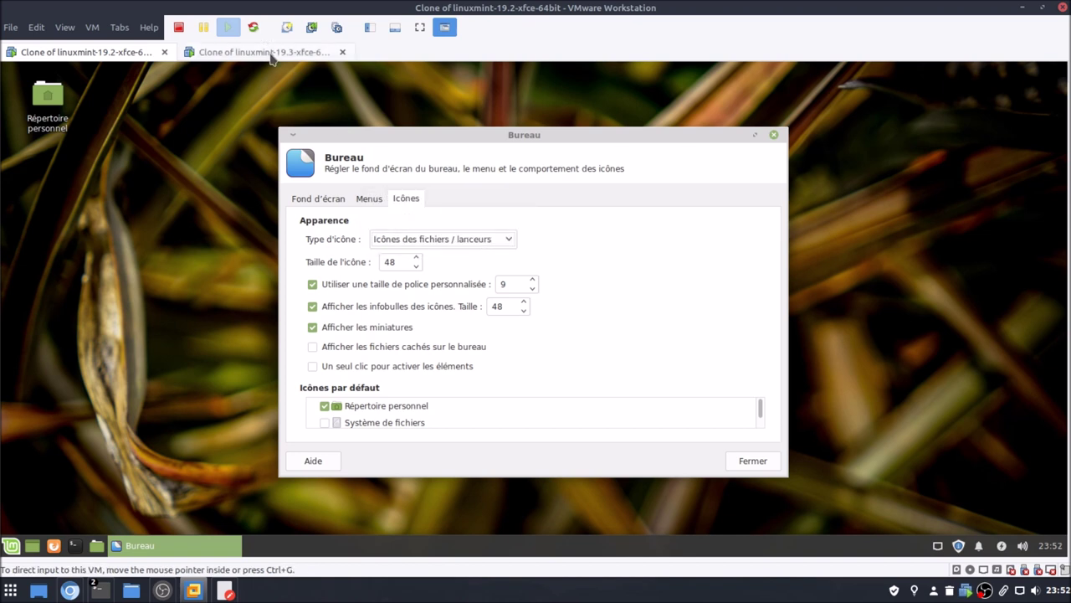
left_click(269, 54)
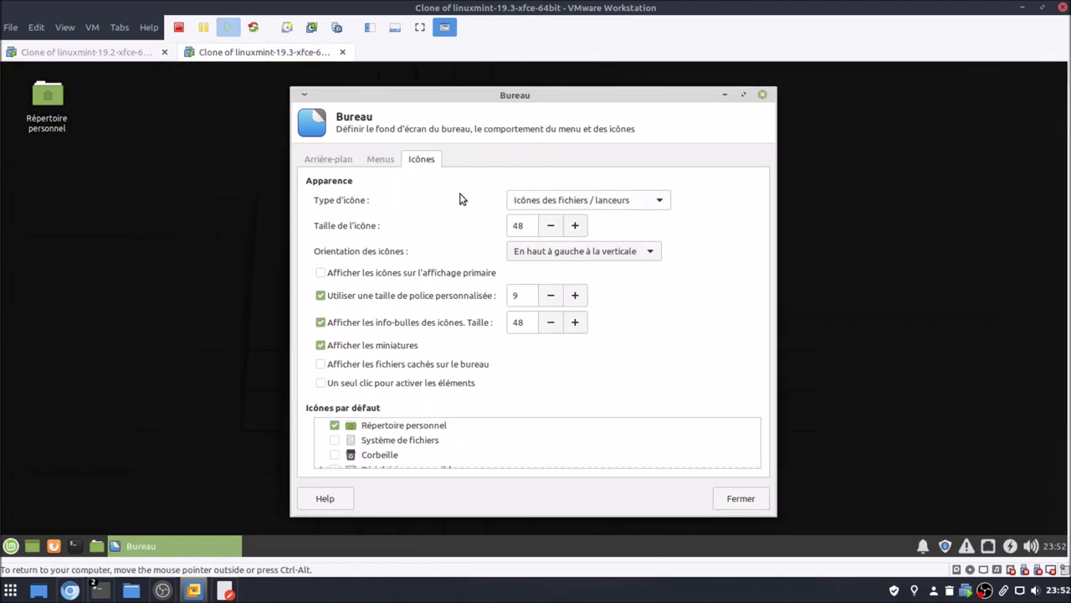
left_click(81, 50)
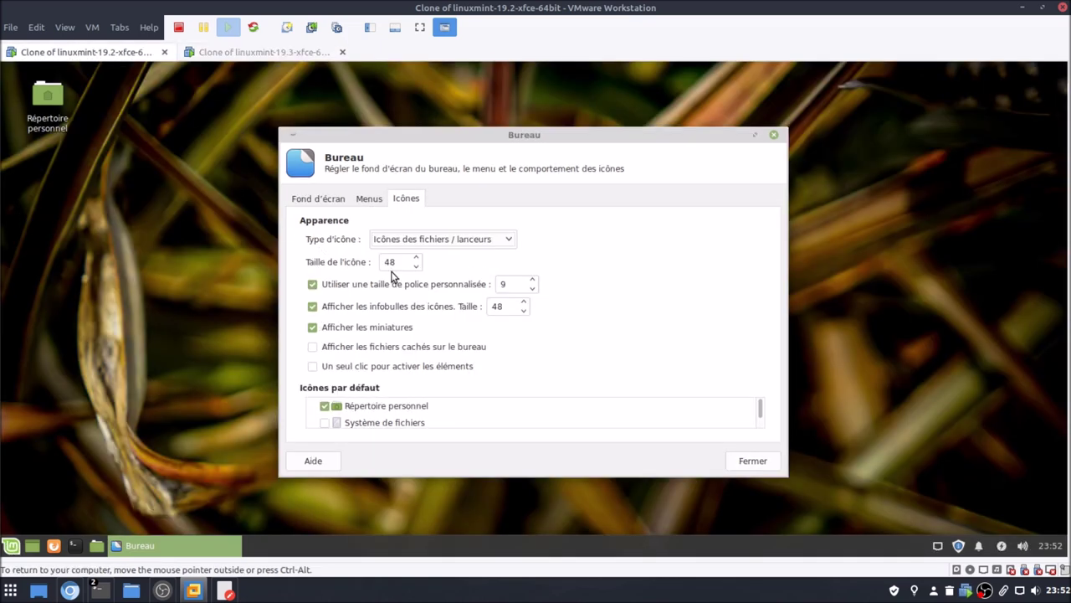
left_click(276, 55)
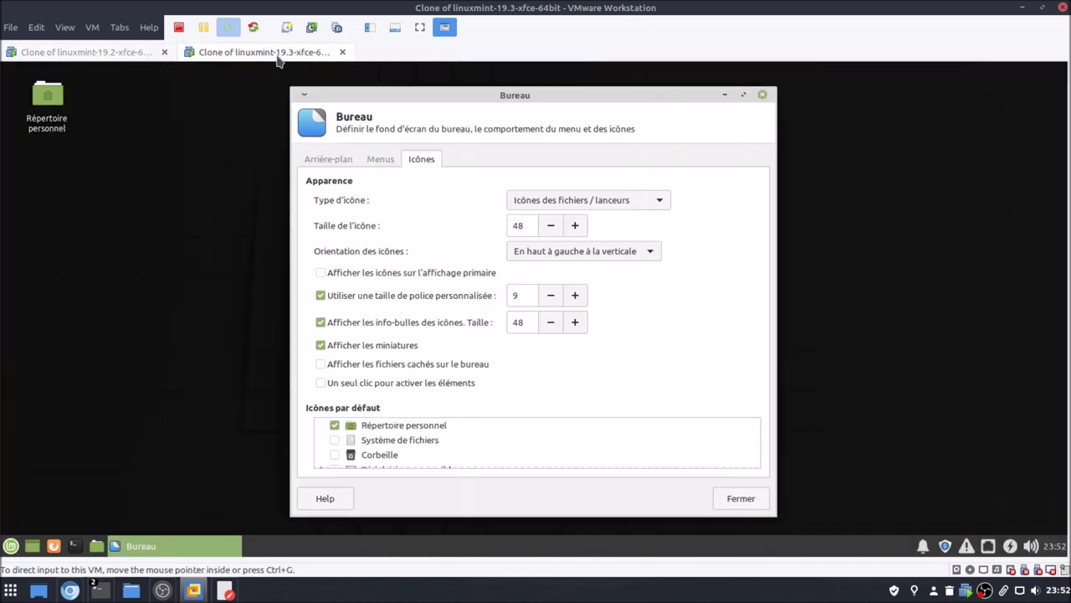
left_click(81, 52)
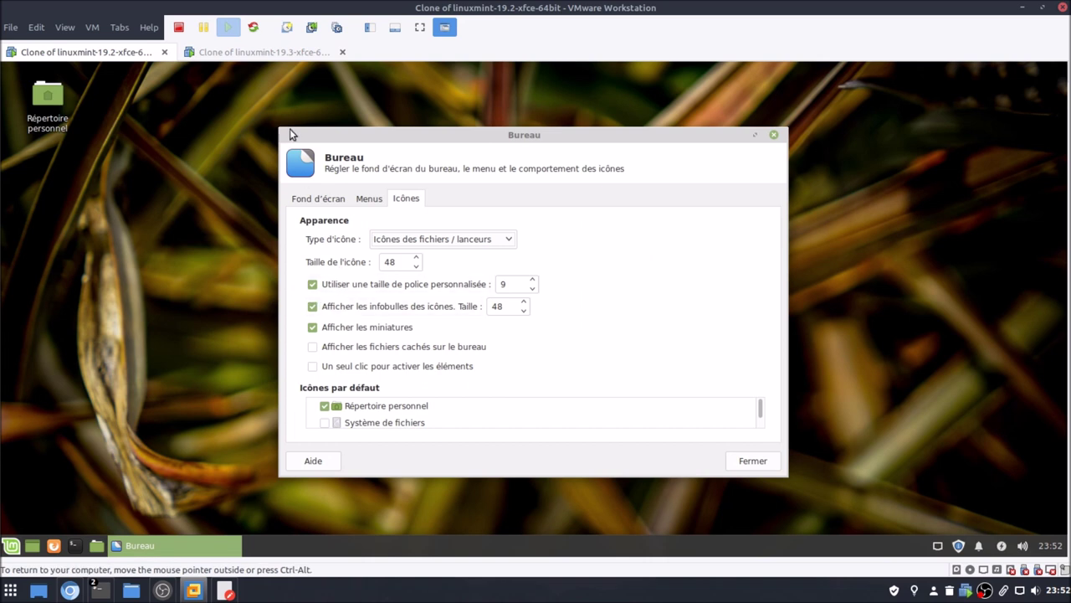
left_click(279, 57)
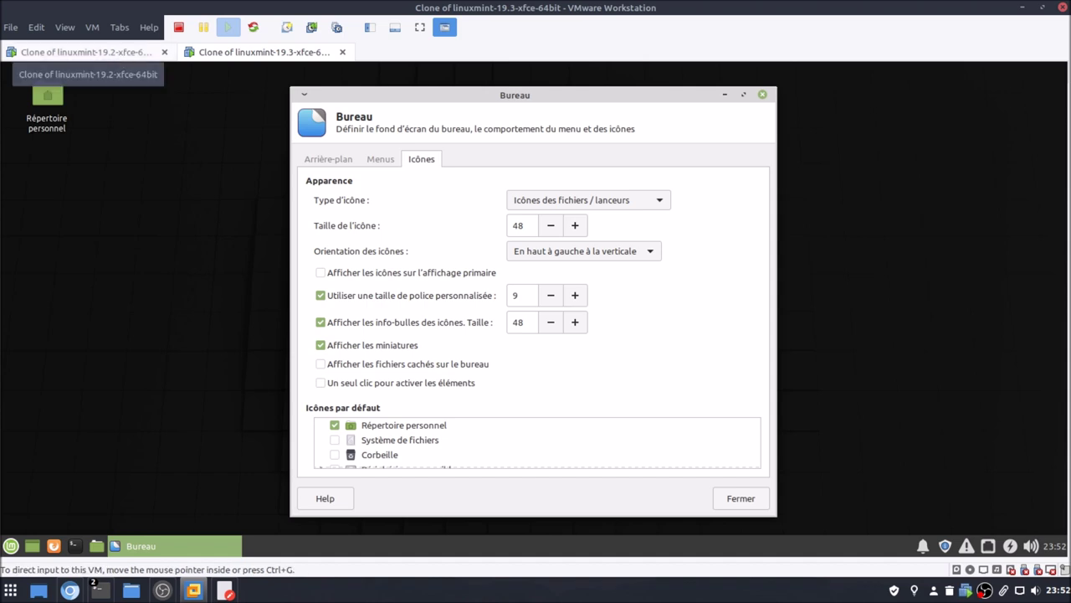
Step: In the 19.3 clone, open the file manager and browse to the /usr/share/backgrounds folder
left_click(96, 546)
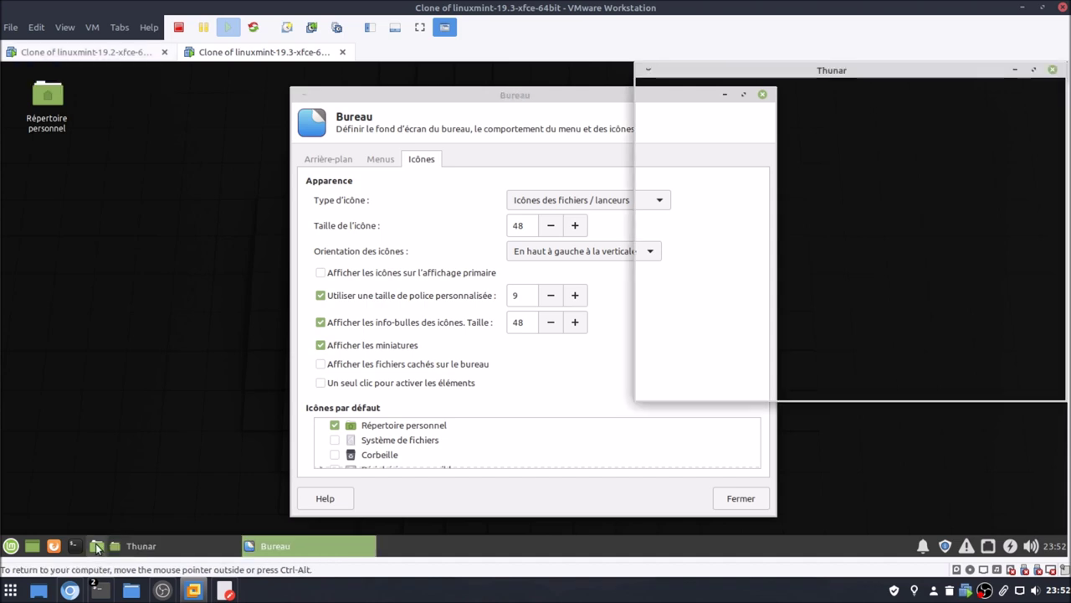
left_click(721, 153)
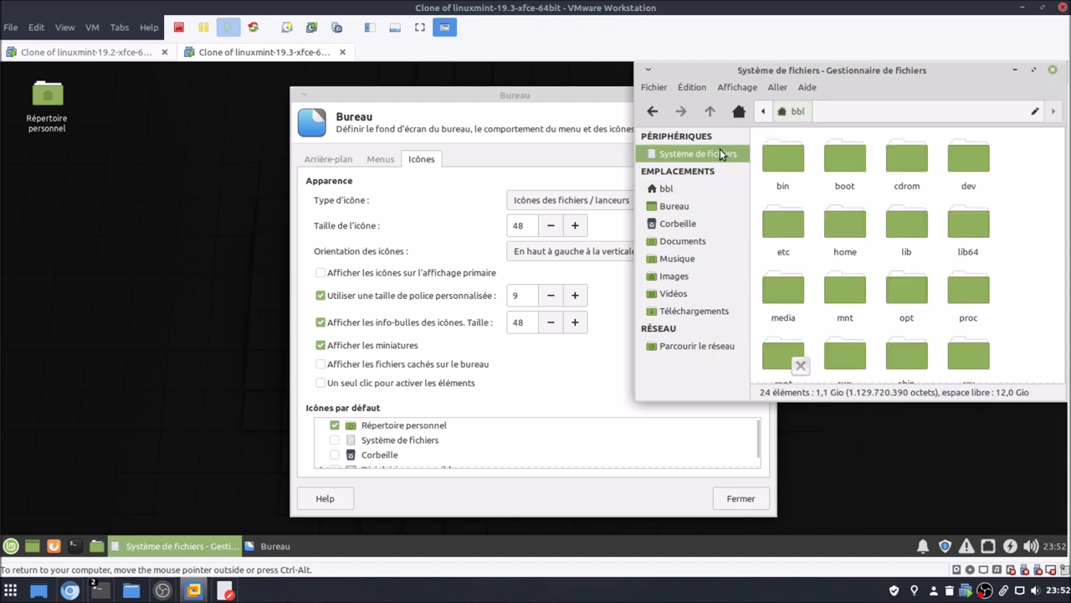
scroll(837, 276, "down", 3)
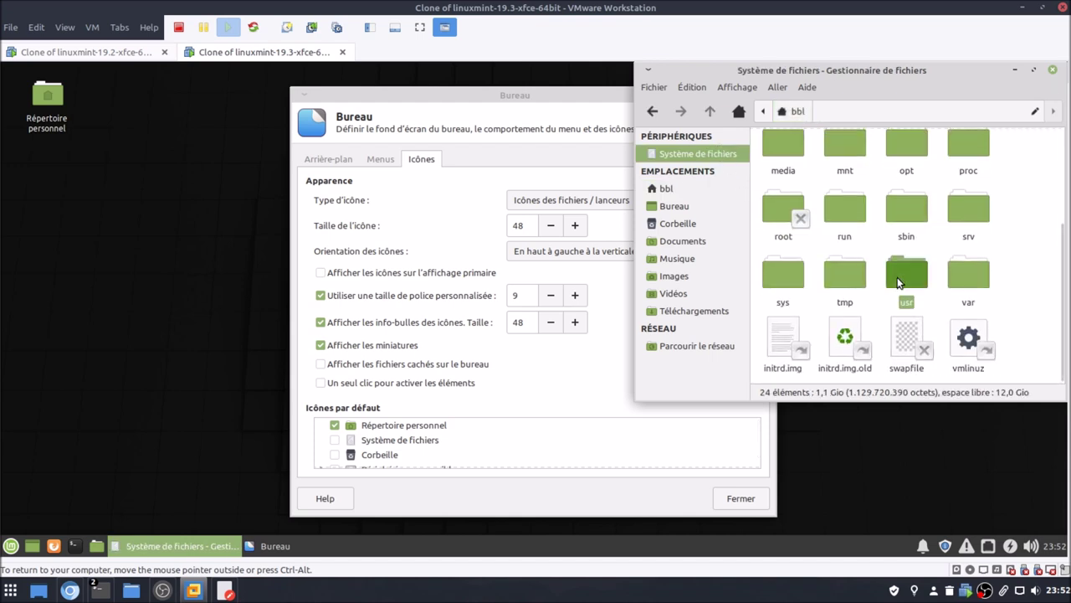
double_click(897, 277)
double_click(842, 229)
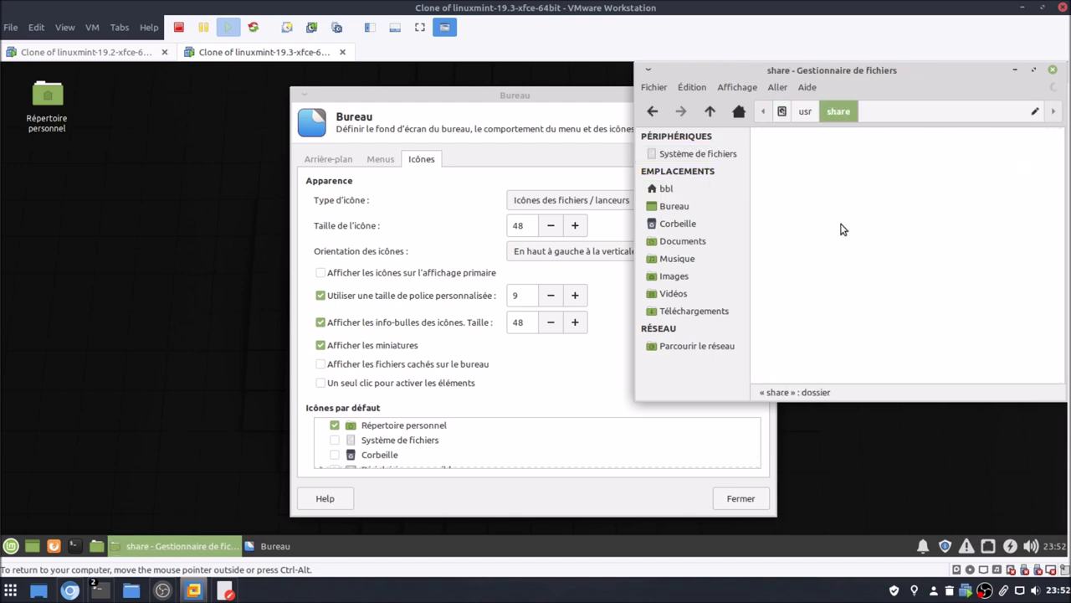
scroll(915, 281, "down", 5)
scroll(929, 288, "down", 1)
double_click(982, 280)
Step: Copy all six folders from backgrounds onto the 19.3 clone's desktop
left_click_drag(774, 268, 996, 153)
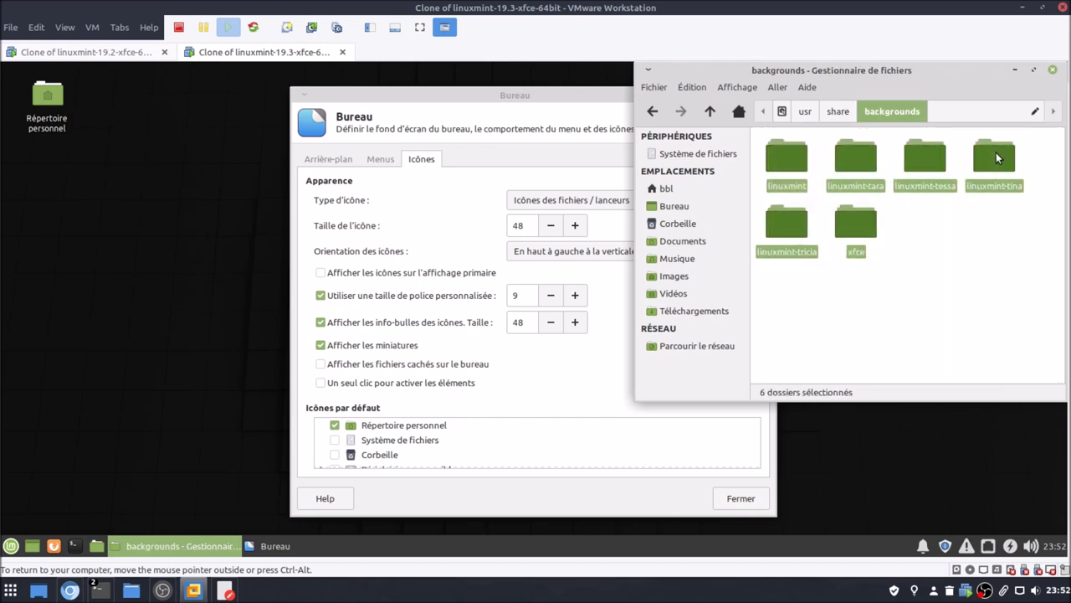
right_click(996, 153)
left_click(875, 281)
right_click(84, 319)
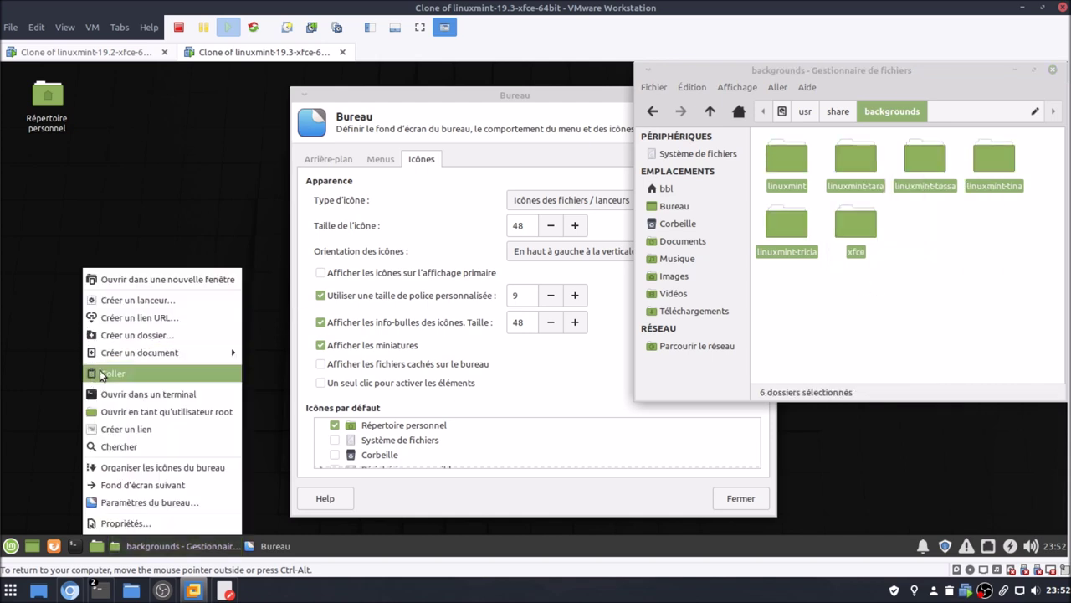
left_click(102, 374)
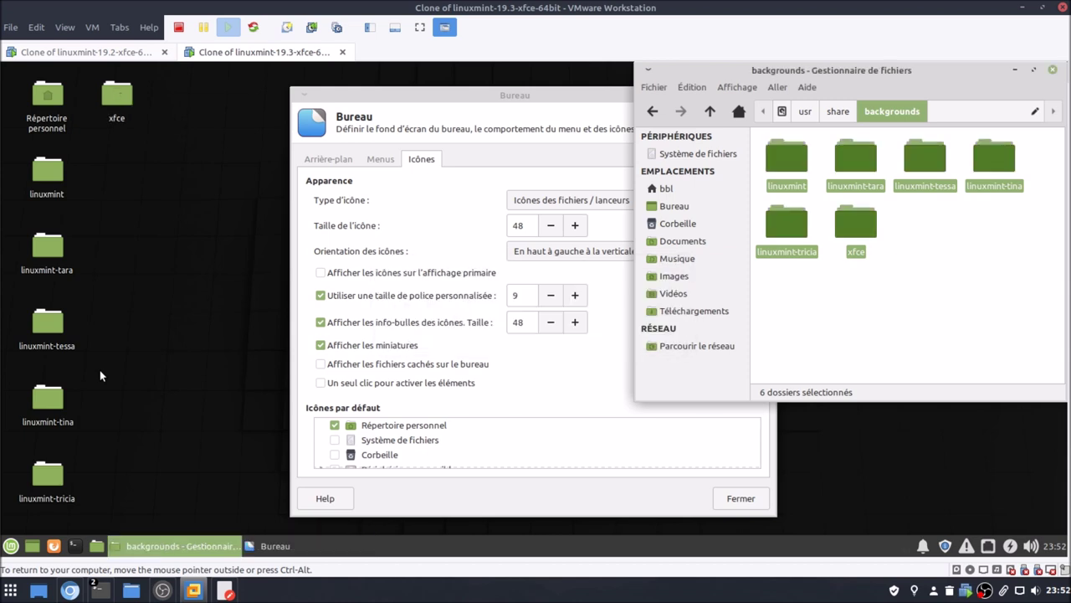
Step: Copy all seven images from the backgrounds/linuxmint folder onto the desktop and close the file manager
left_click(971, 288)
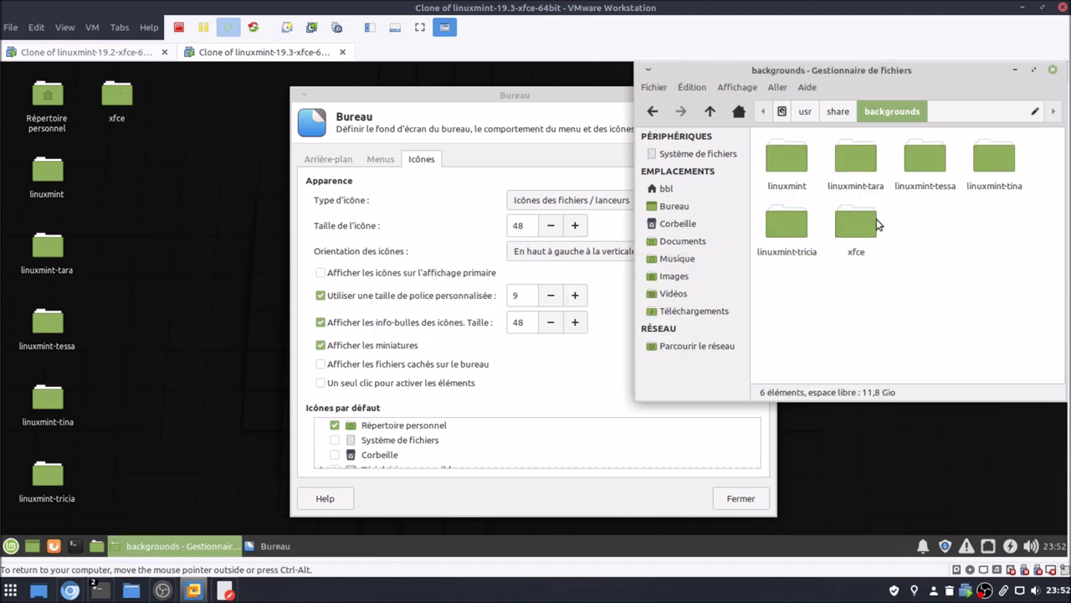
double_click(788, 167)
left_click_drag(778, 348, 981, 150)
right_click(981, 151)
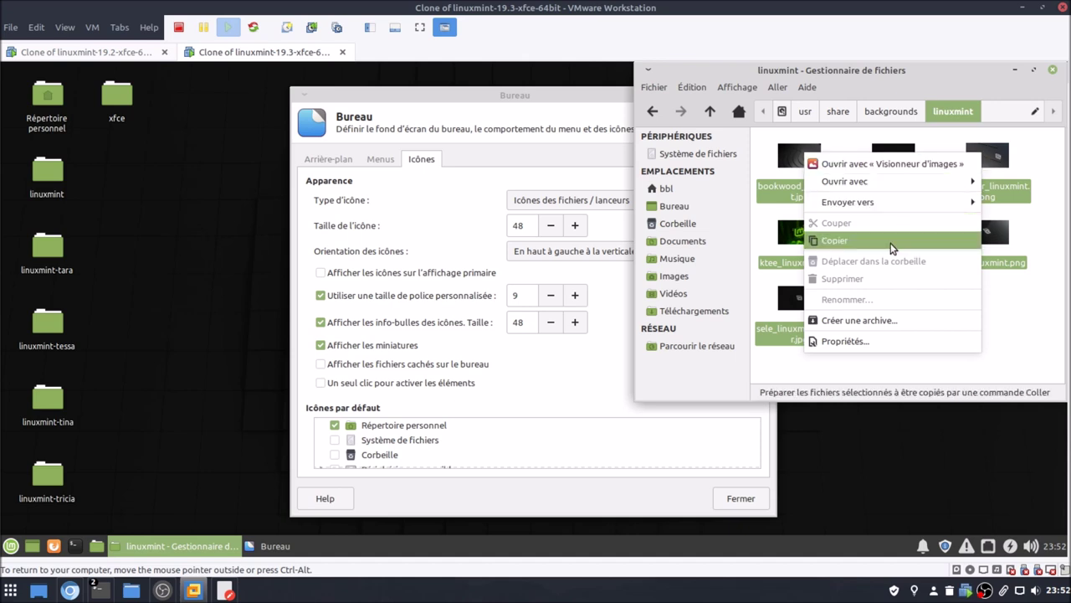
left_click(891, 243)
right_click(159, 332)
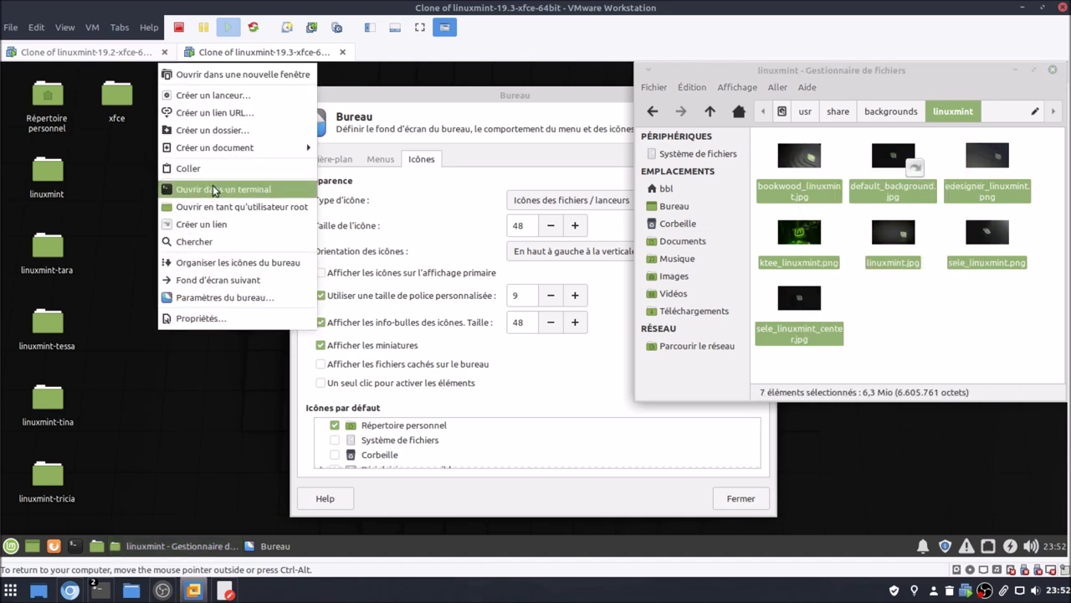
left_click(217, 172)
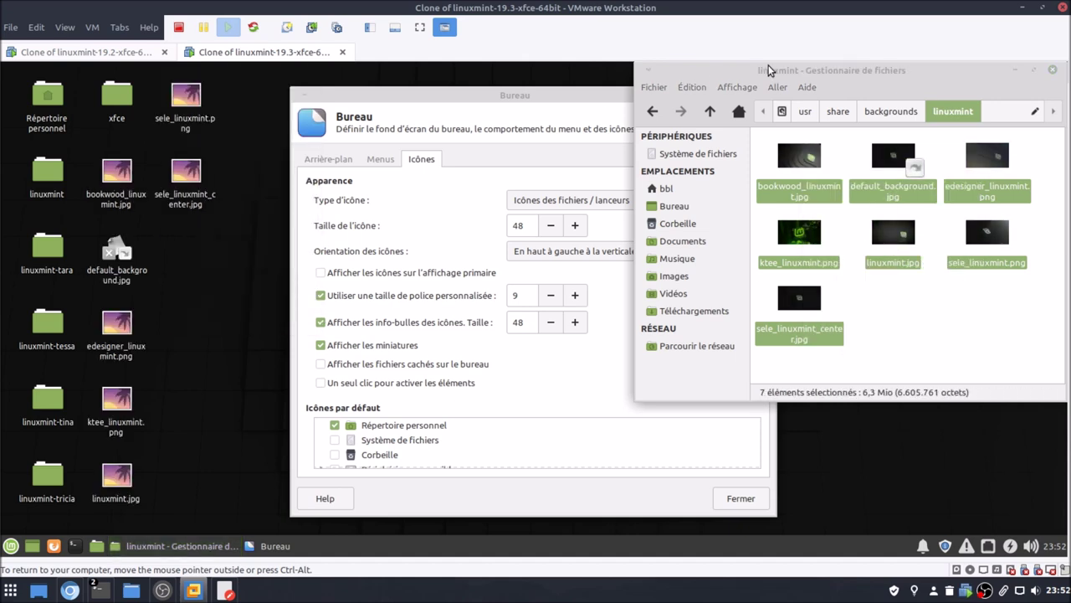
left_click(1052, 74)
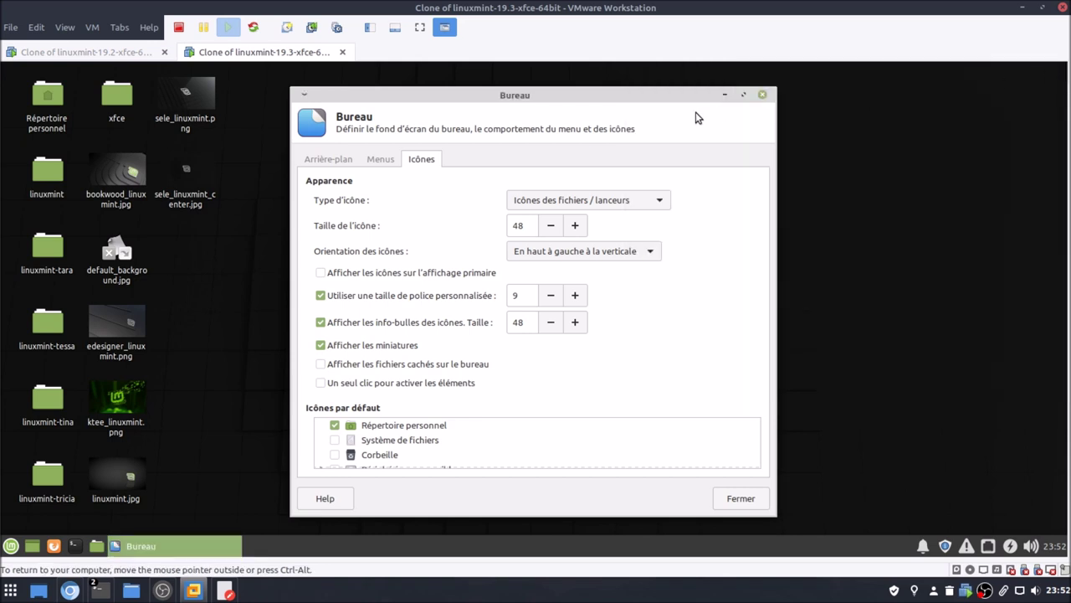
Step: In the 19.3 clone, set the icon orientation to "En haut à gauche à l'horizontale" and organise the existing desktop icons accordingly
left_click_drag(684, 99, 880, 93)
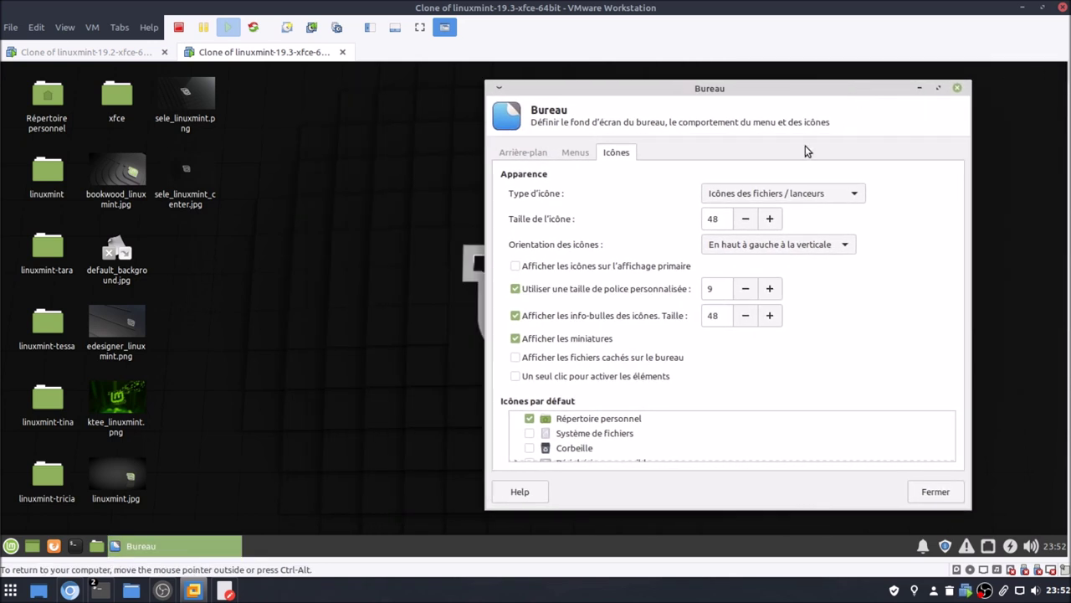
left_click(757, 246)
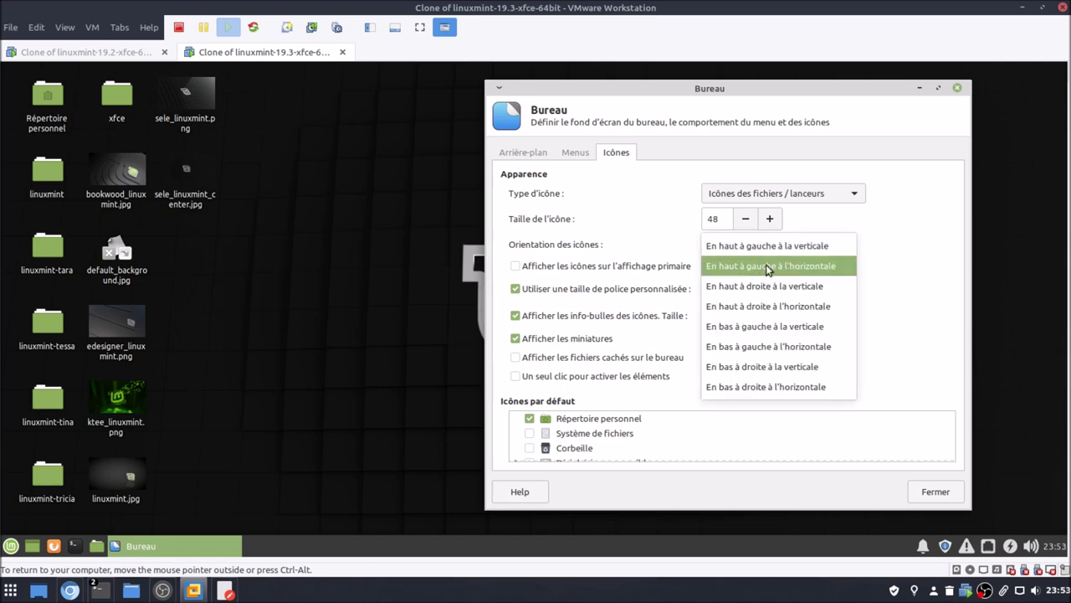
left_click(766, 265)
left_click(797, 343)
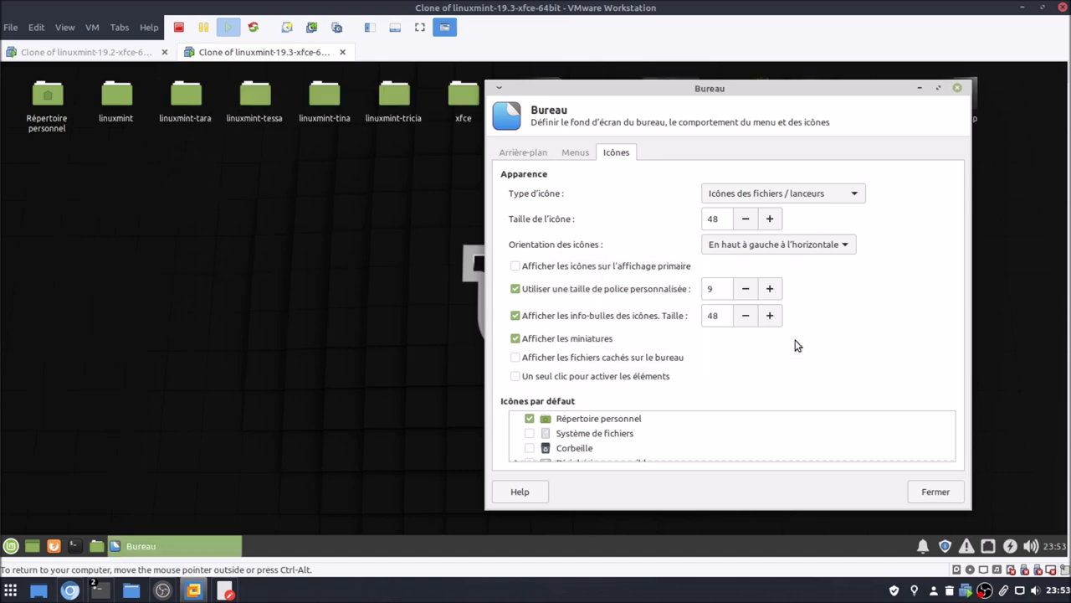
Step: Reorganise the desktop icons with the orientation "En haut à droite à la verticale", followed by "En haut à droite à l'horizontale"
left_click_drag(739, 99, 535, 147)
left_click(559, 300)
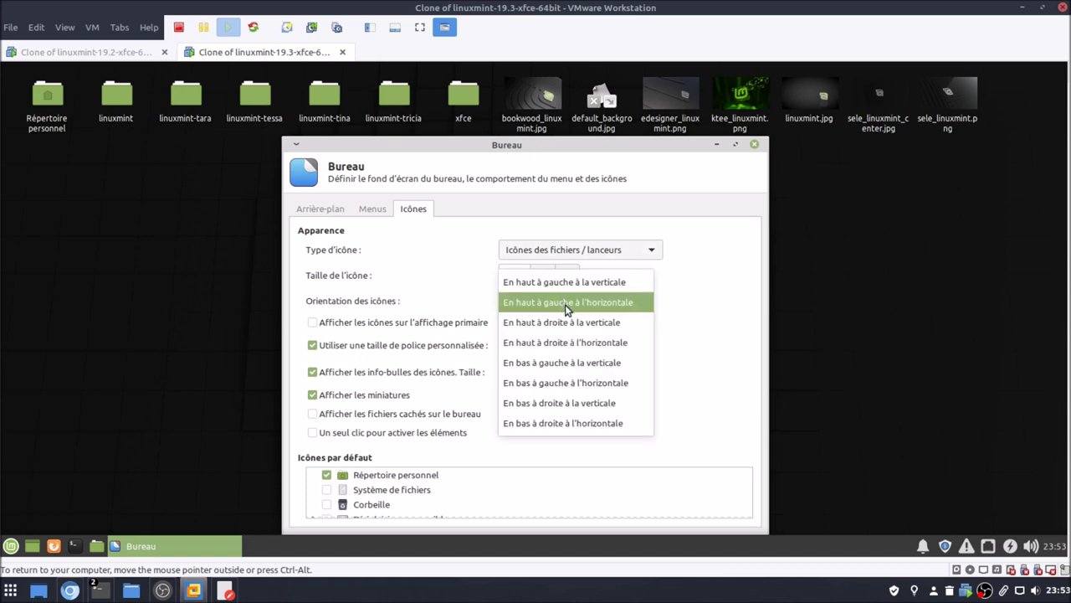
left_click(576, 329)
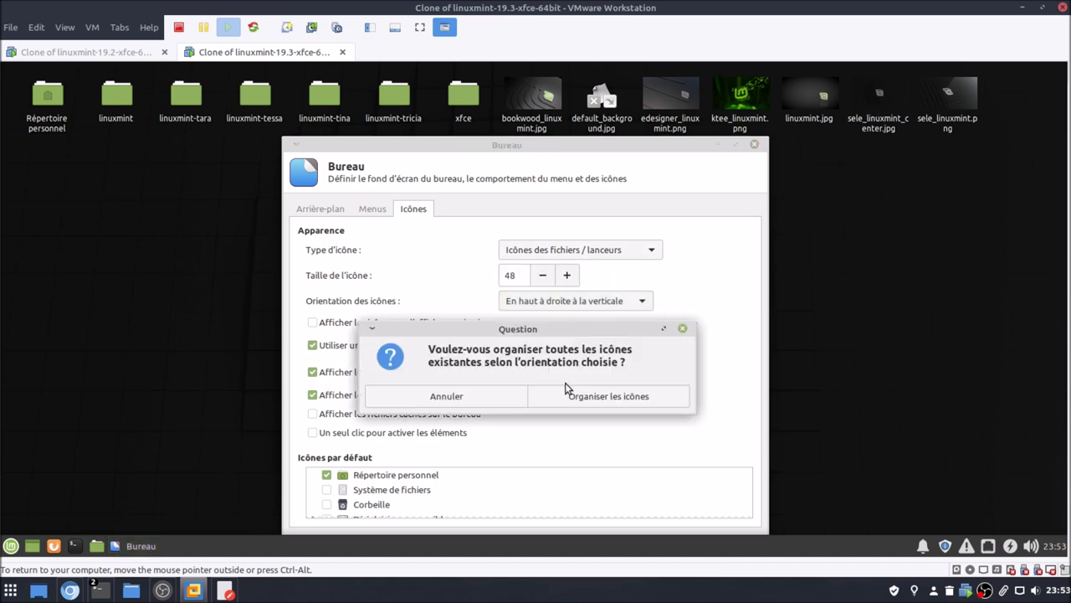
left_click(575, 405)
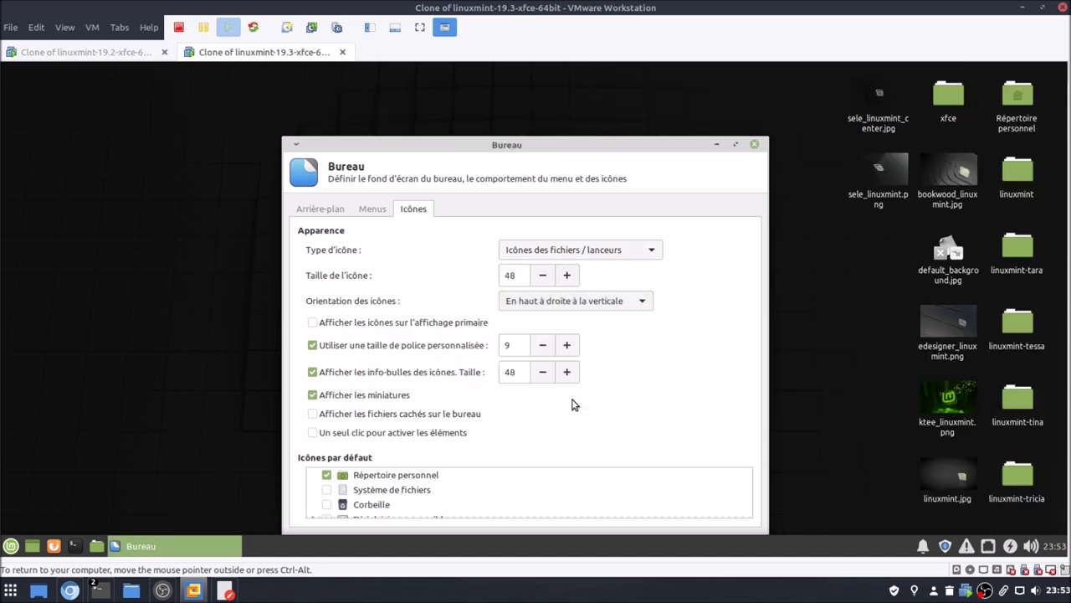
left_click(597, 302)
left_click(596, 326)
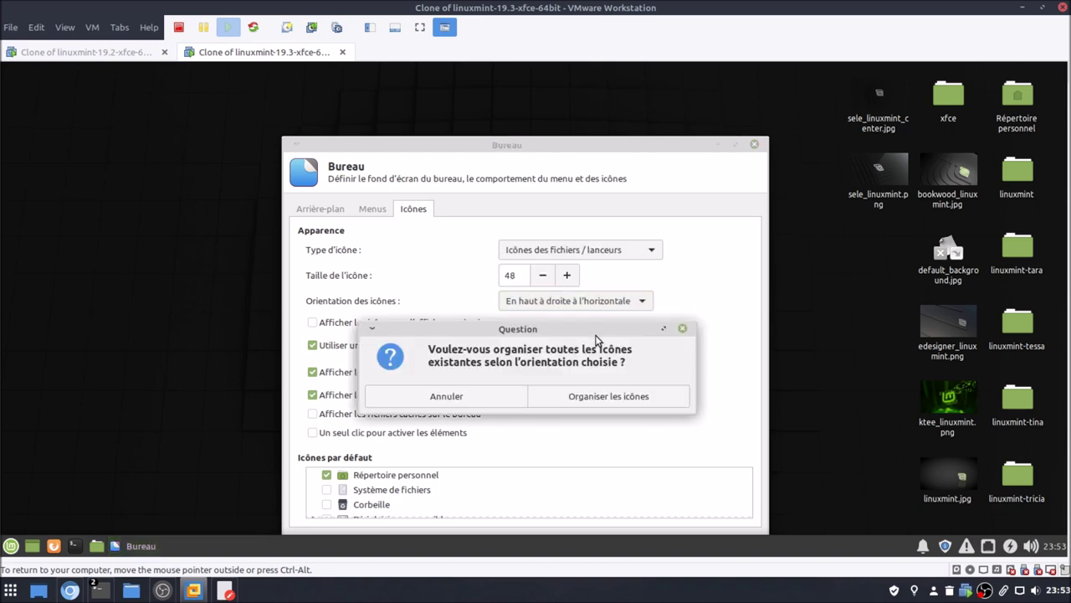
left_click(602, 398)
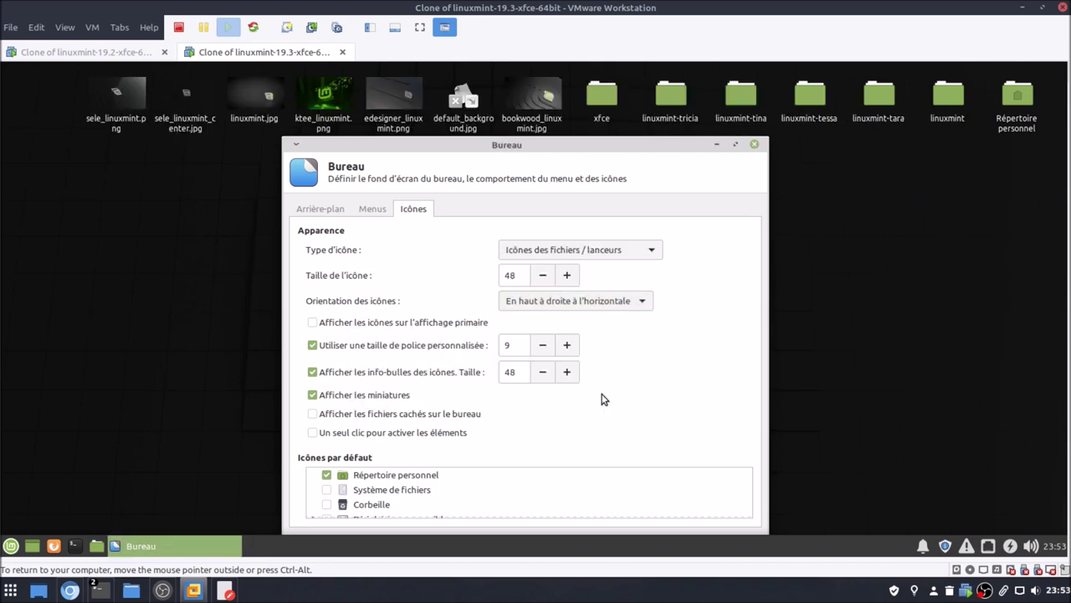
Step: Reorganise the desktop icons with the orientation "En bas à gauche à la verticale", followed by "En bas à gauche à l'horizontale"
left_click(600, 305)
left_click(597, 325)
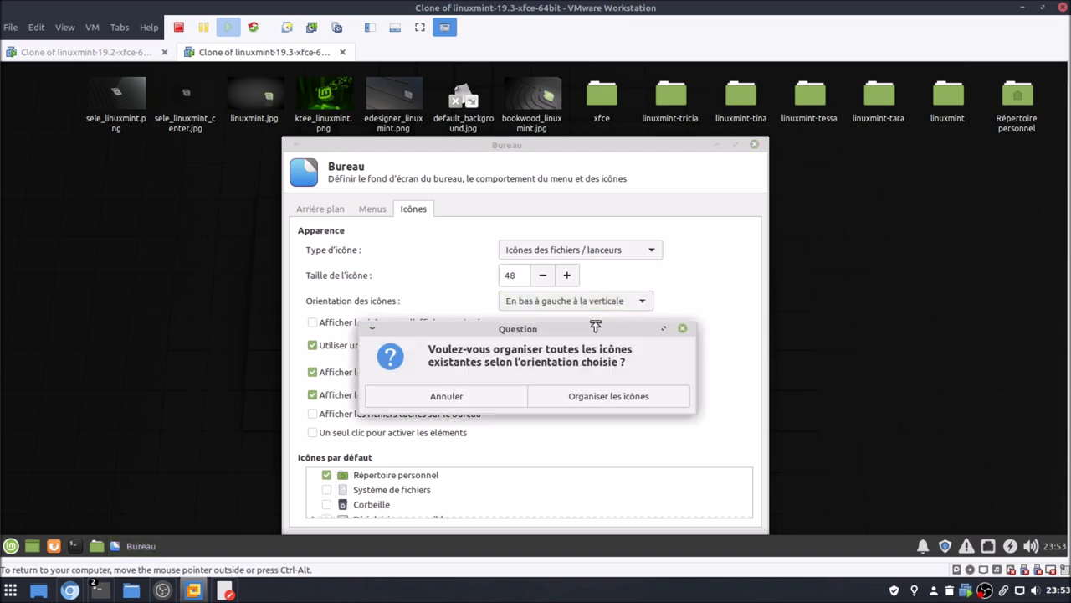
left_click(601, 395)
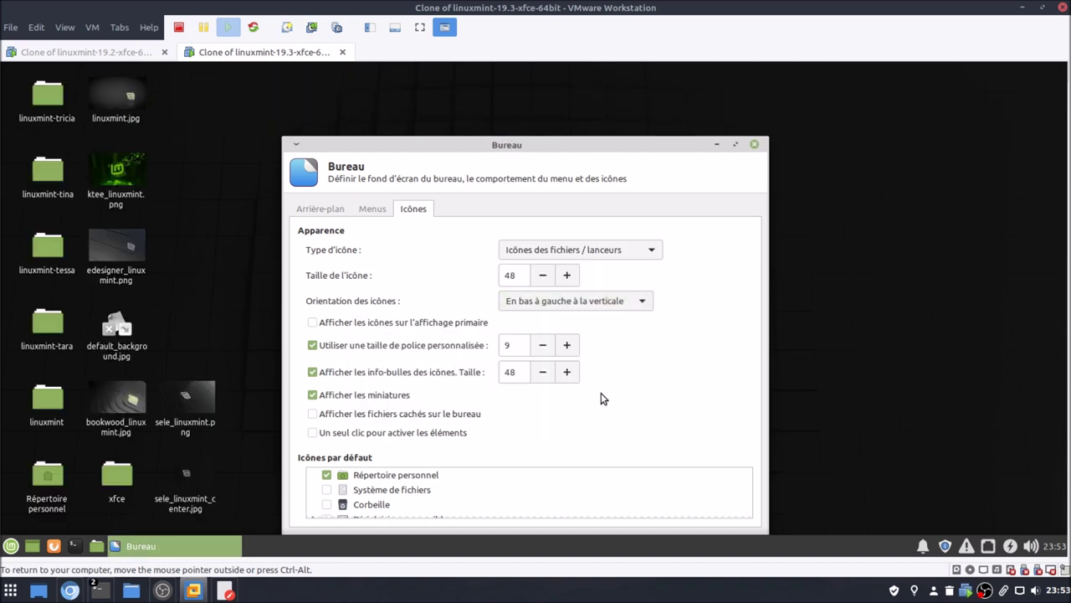
left_click(577, 303)
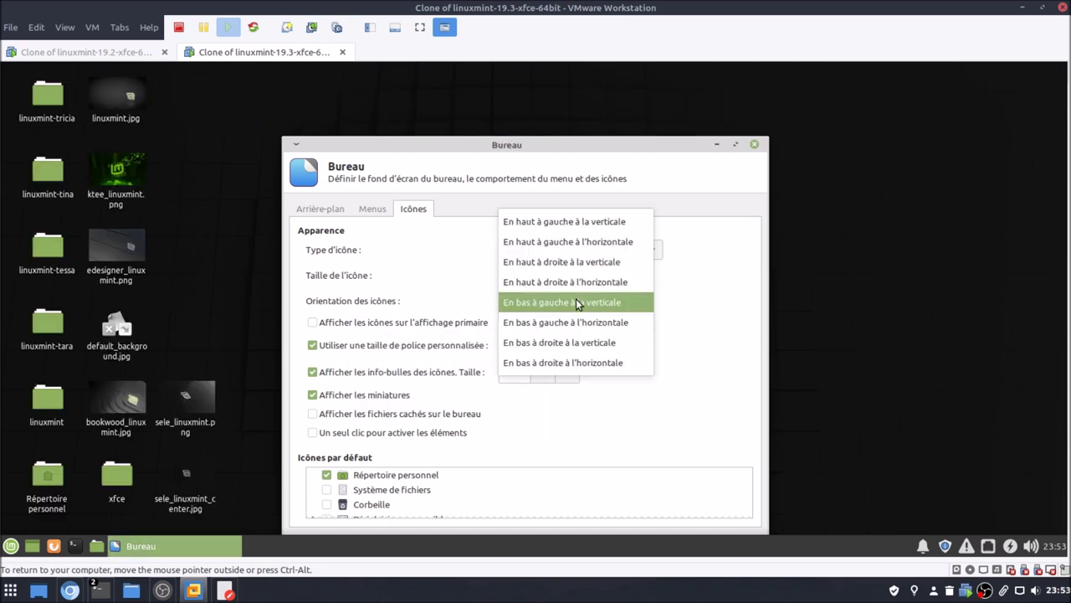
left_click(588, 328)
left_click(598, 394)
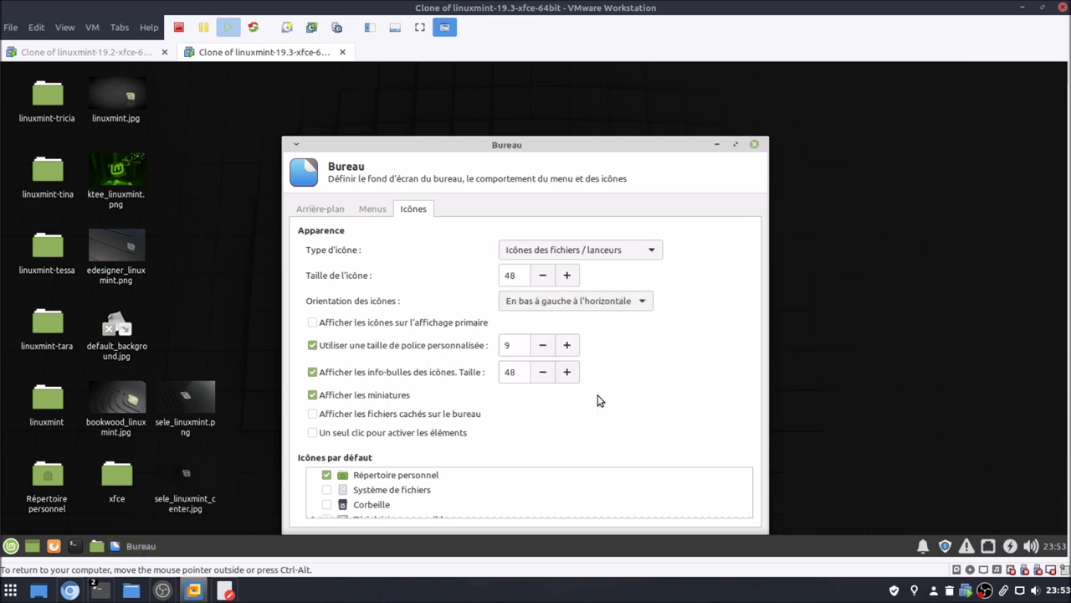
Step: Reorganise the desktop icons with the orientation "En bas à droite à la verticale", followed by "En bas à droite à l'horizontale"
left_click(601, 298)
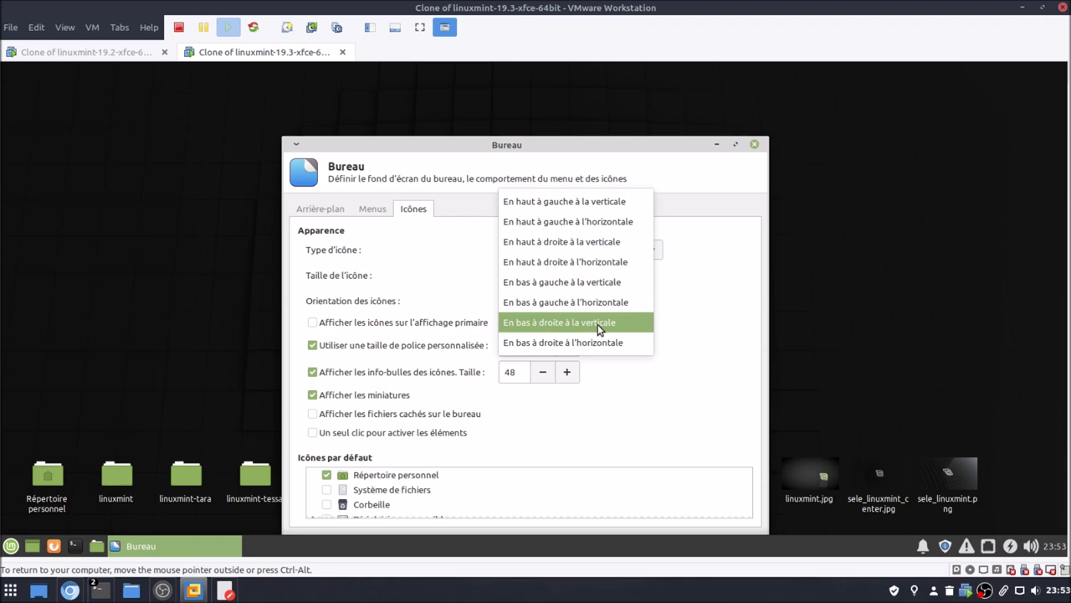
left_click(597, 324)
left_click(608, 396)
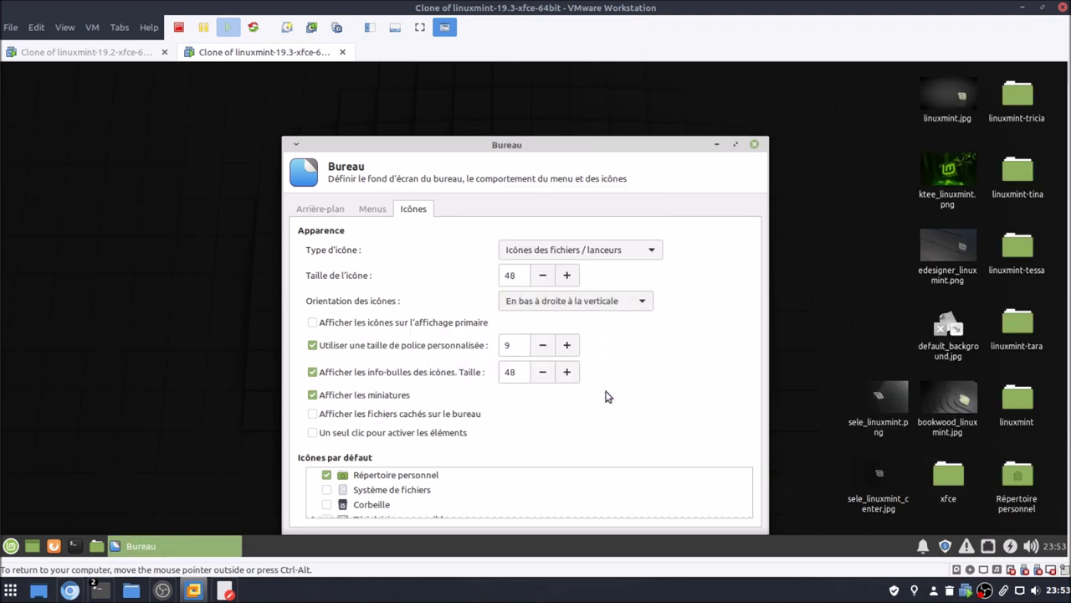
left_click(625, 303)
left_click(621, 325)
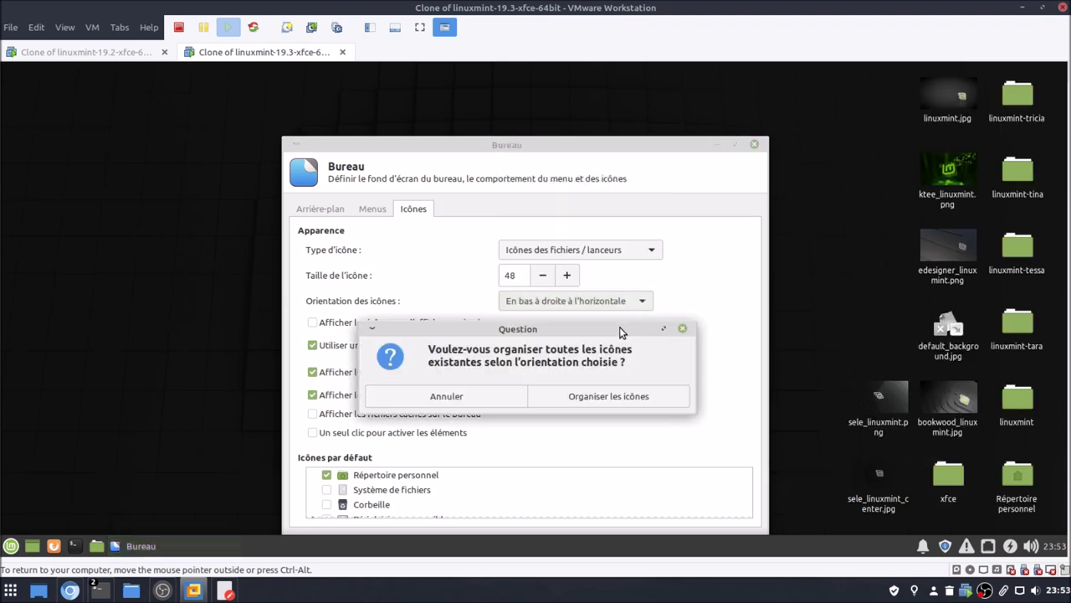
left_click(634, 399)
Step: Organise the desktop icons as "En haut à gauche à la verticale" and close the Bureau settings
left_click(612, 308)
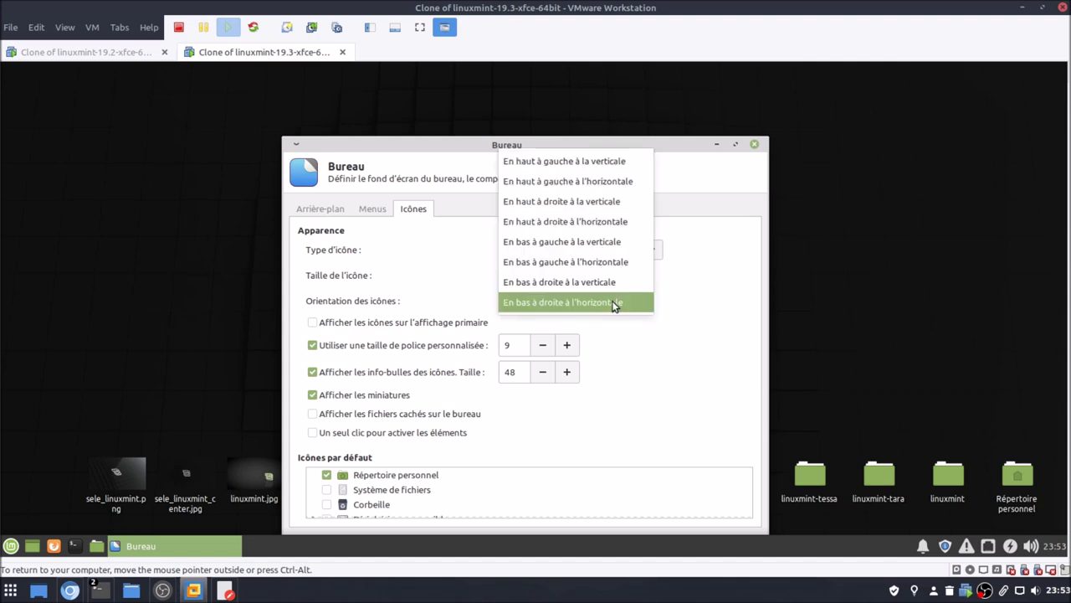
left_click(590, 168)
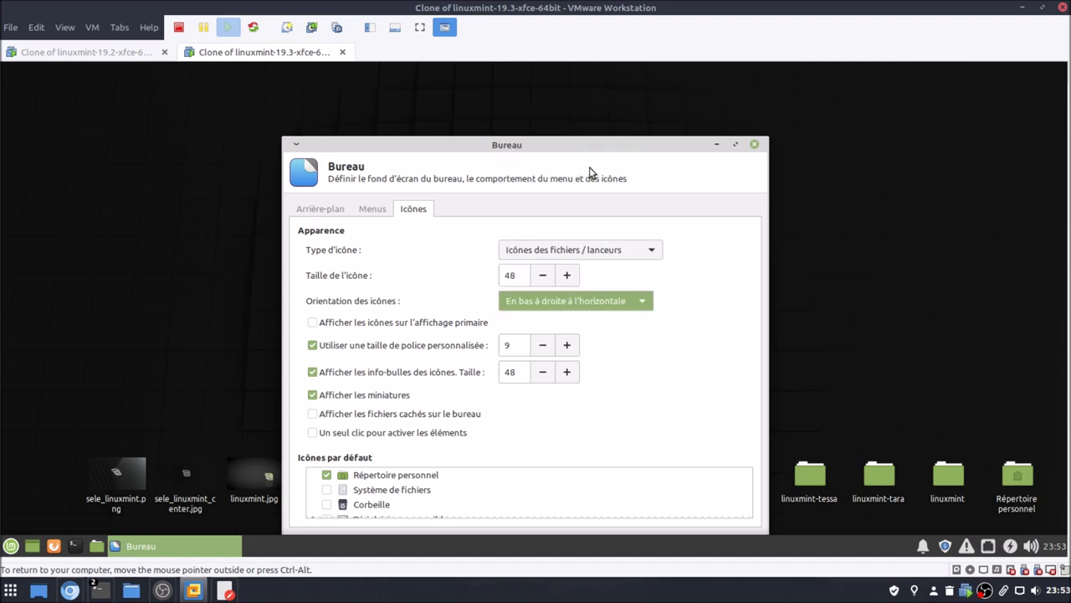
left_click(603, 398)
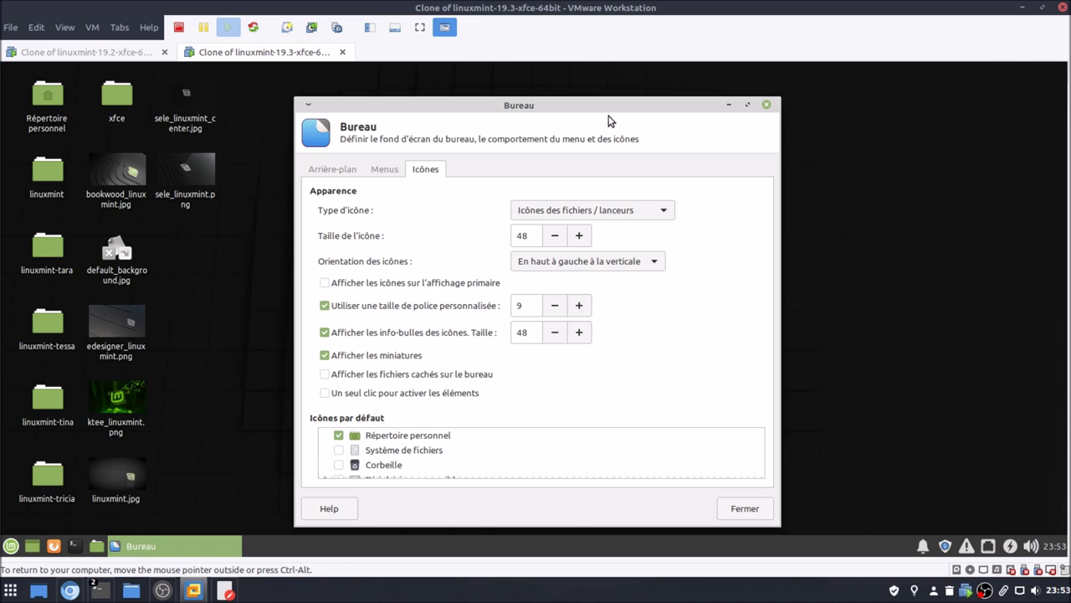
left_click(767, 107)
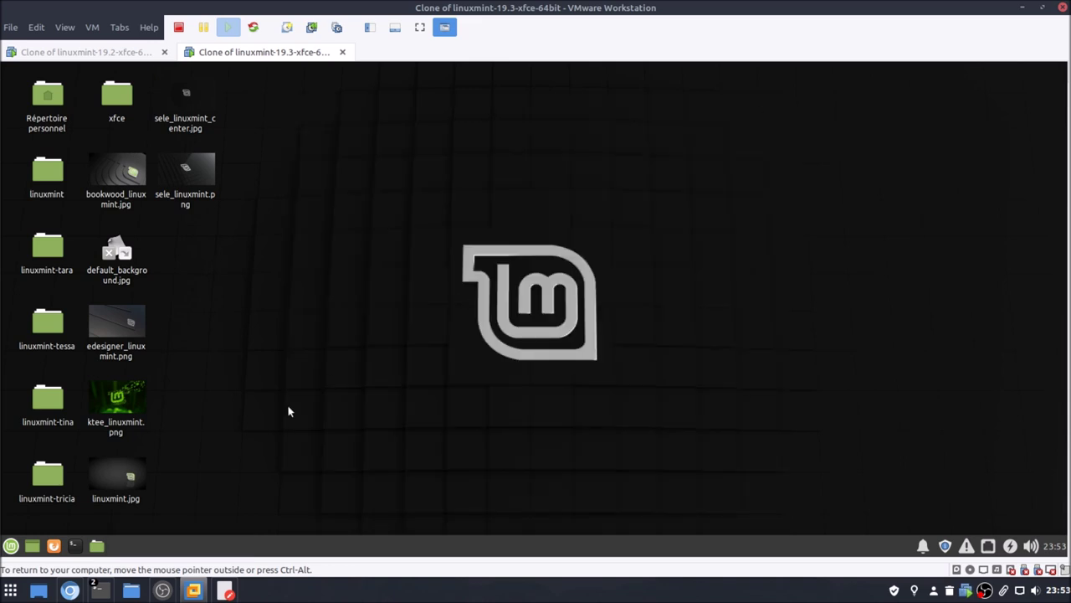
Step: Open the file manager in the 19.3 clone, and replace the Bureau settings with the file manager in the 19.2 clone
left_click(97, 545)
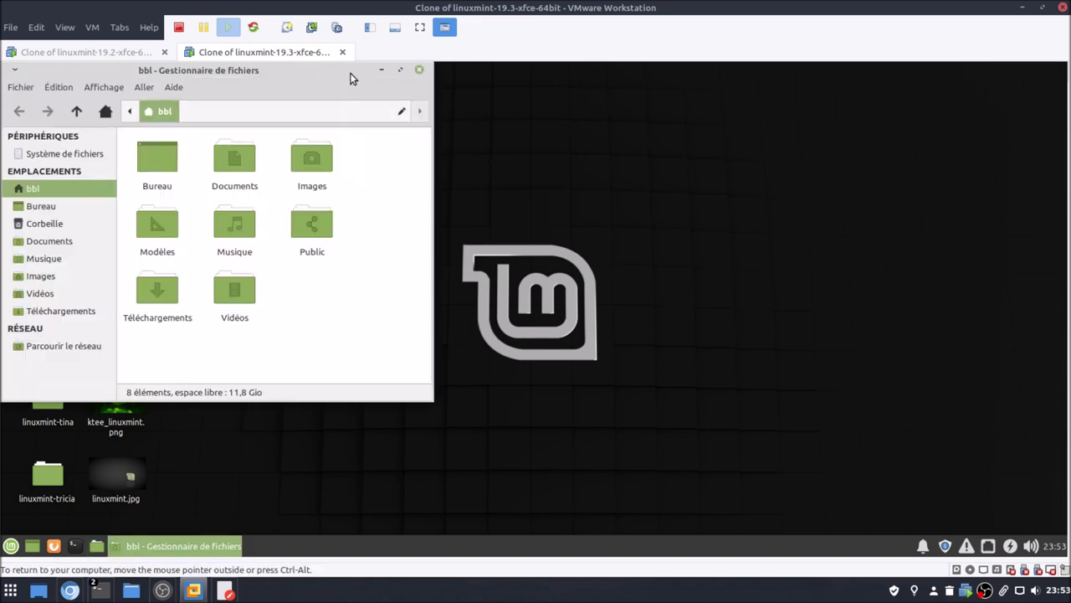
left_click_drag(349, 74, 699, 135)
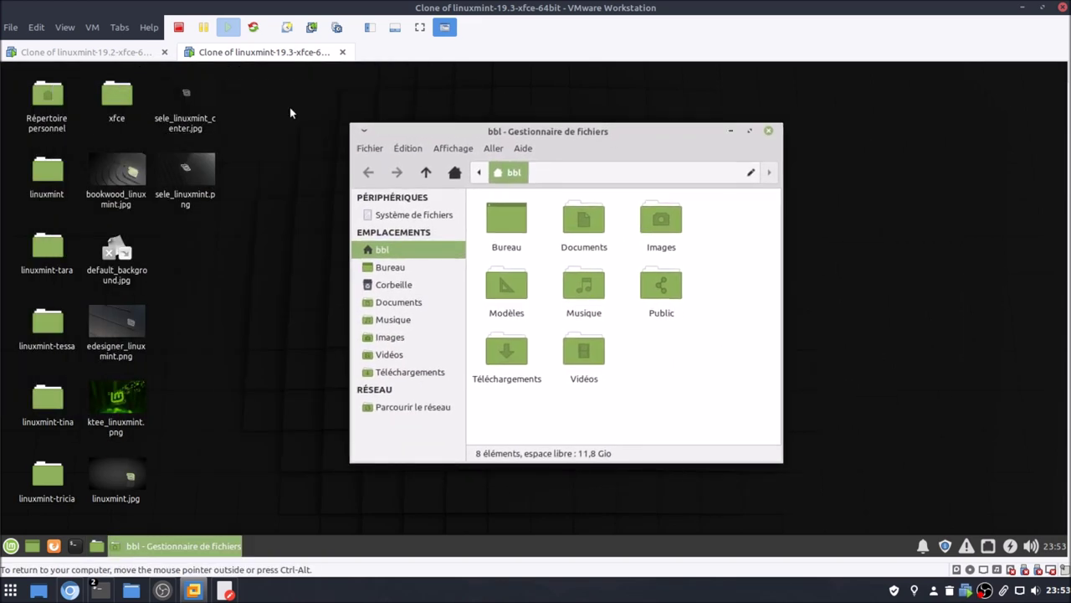
left_click(121, 55)
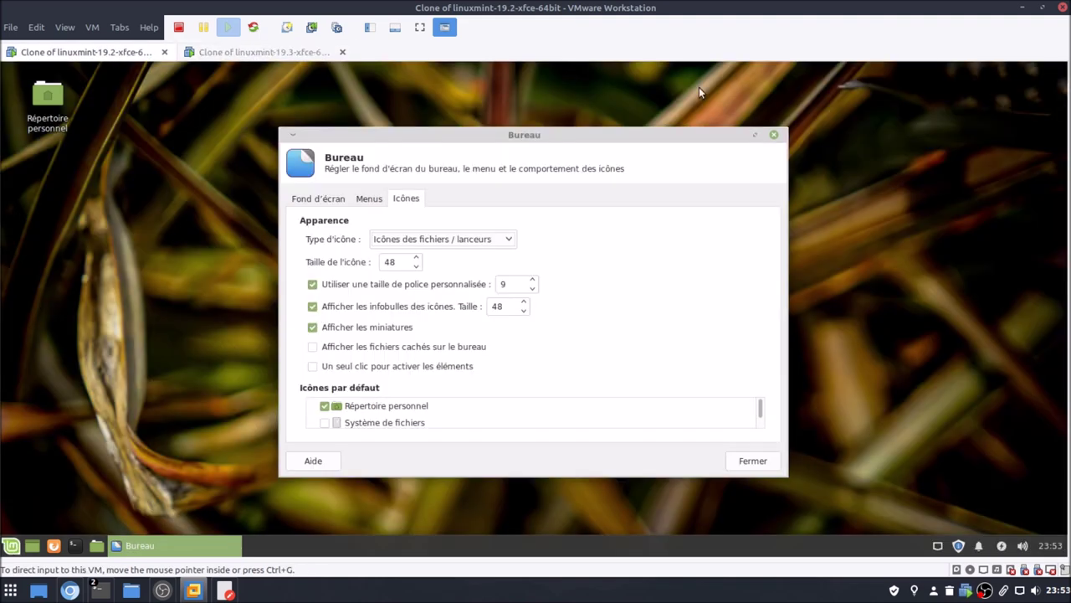
left_click(774, 135)
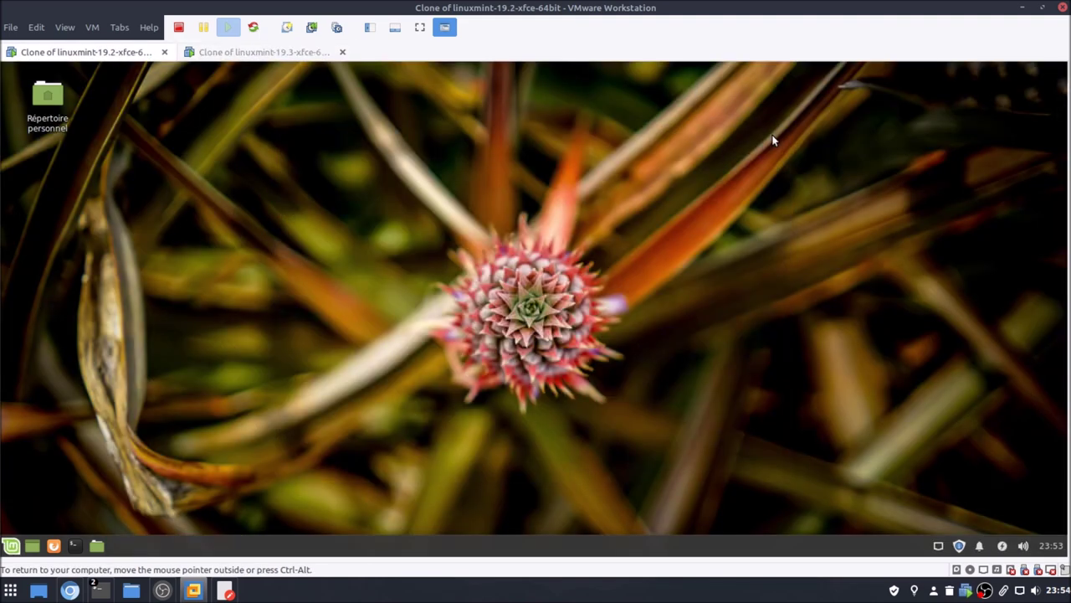
left_click(97, 547)
left_click_drag(235, 70, 522, 131)
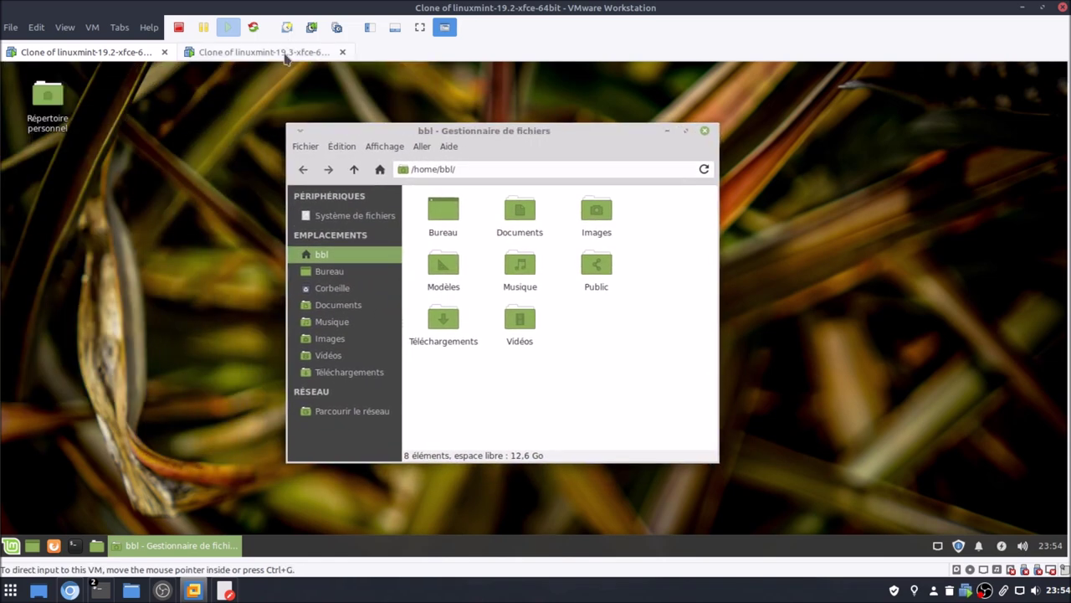
Step: Compare the file manager windows of the two clones and open the file manager preferences in the 19.2 clone
left_click(284, 53)
left_click(85, 52)
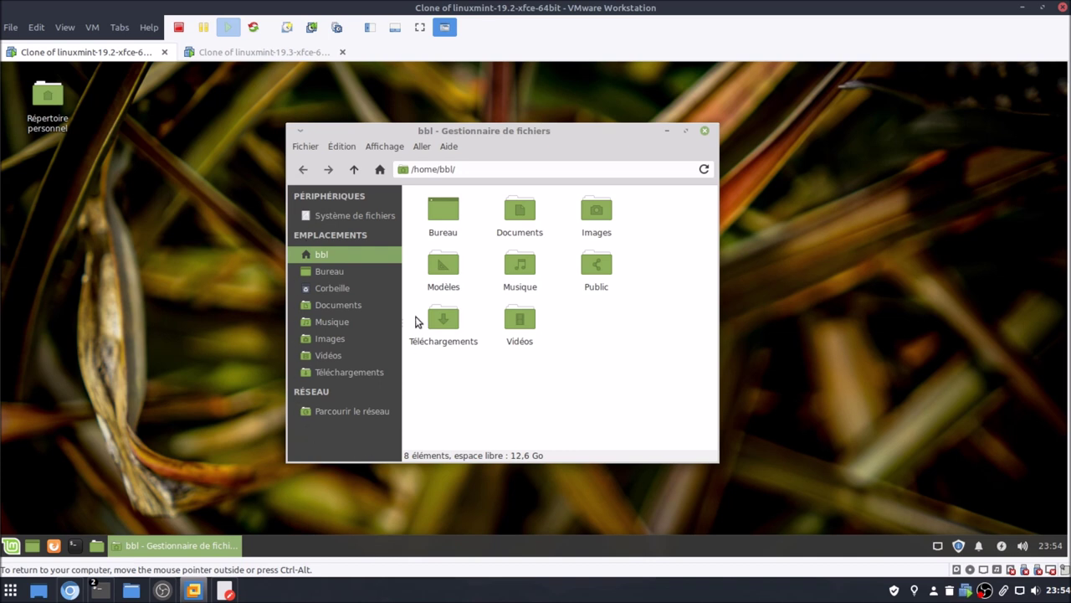
left_click(287, 50)
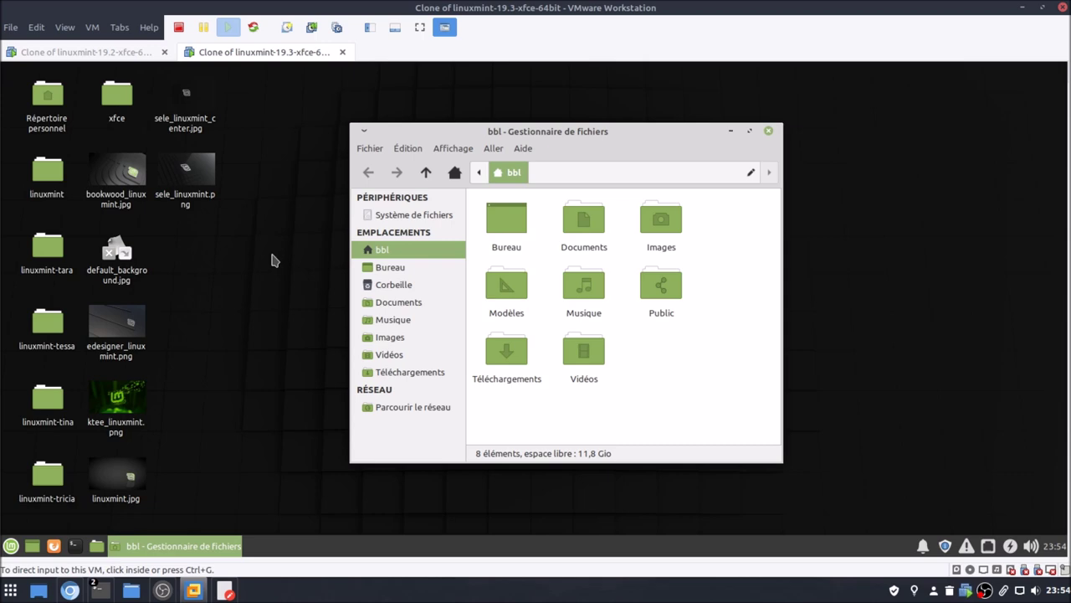
left_click(131, 52)
left_click(343, 148)
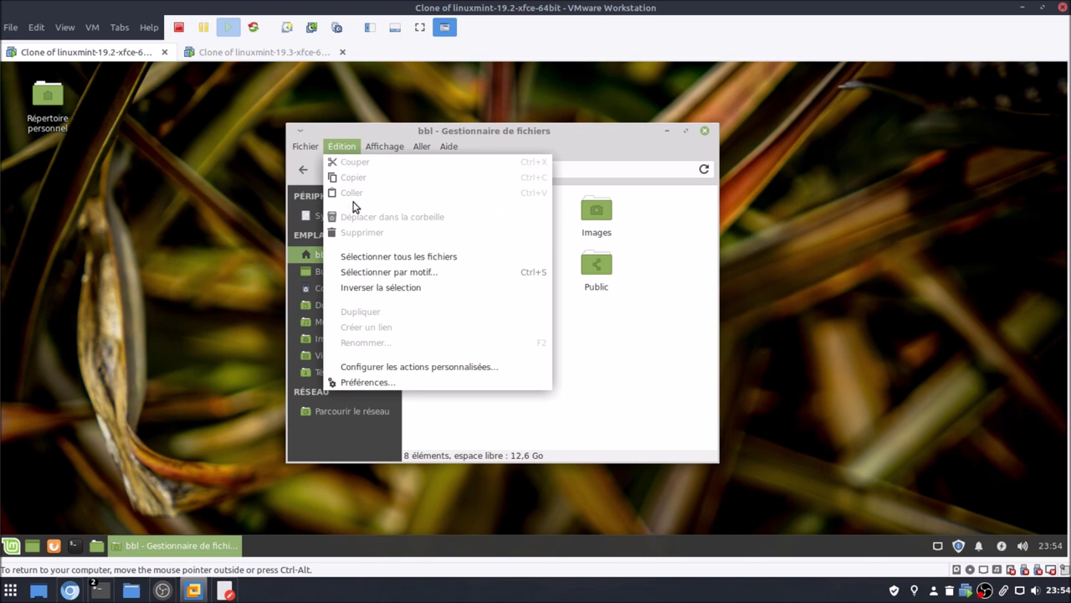
left_click(369, 382)
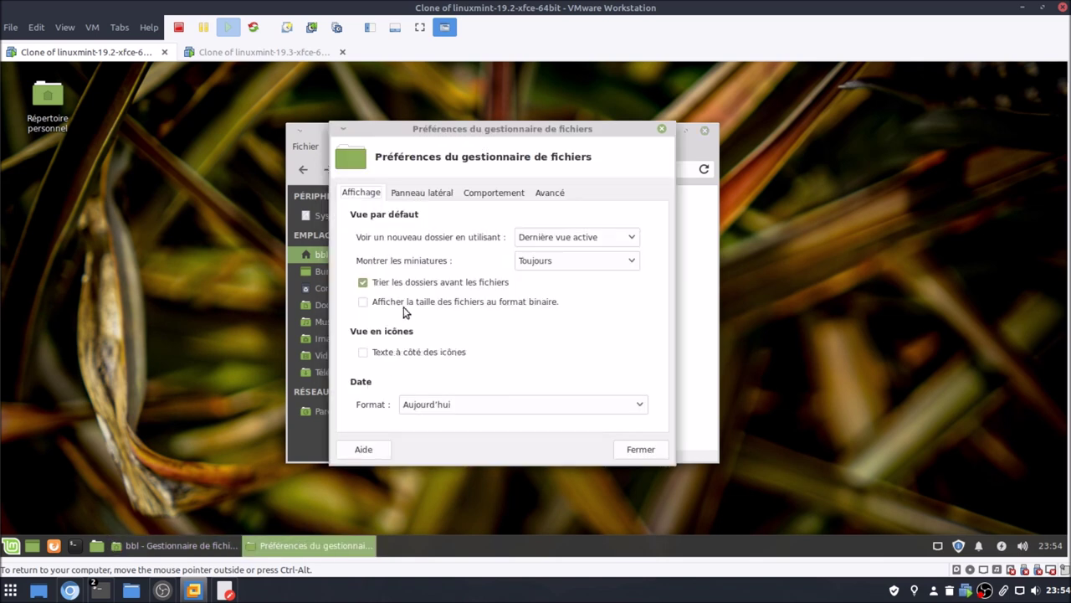
Step: Show the Panneau latéral preferences and place the file manager and preferences windows side by side
left_click(415, 195)
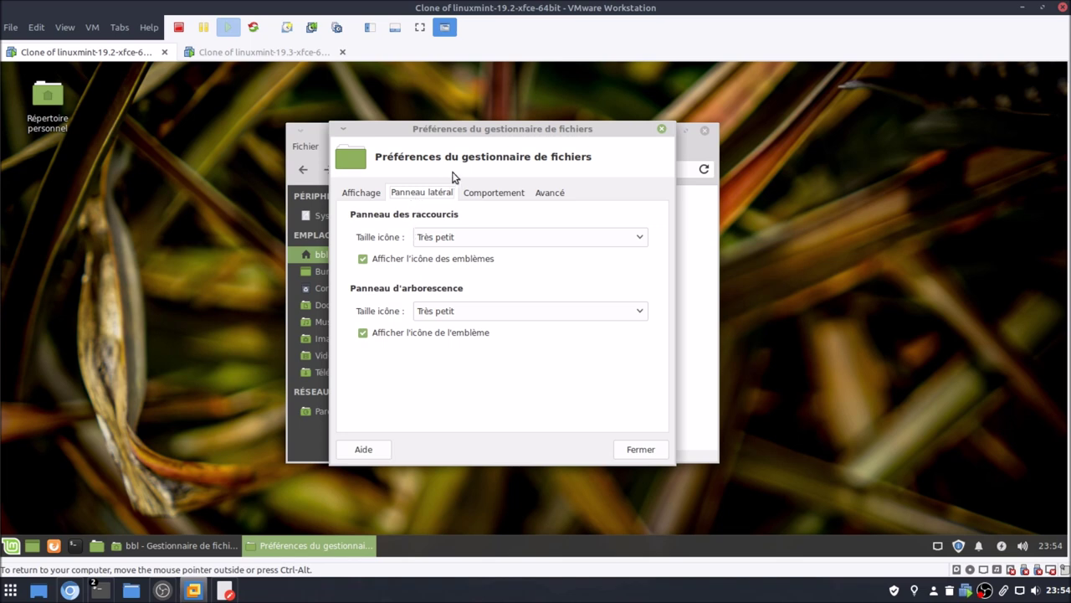
left_click_drag(468, 134, 848, 149)
left_click_drag(609, 134, 493, 146)
left_click_drag(763, 155, 677, 136)
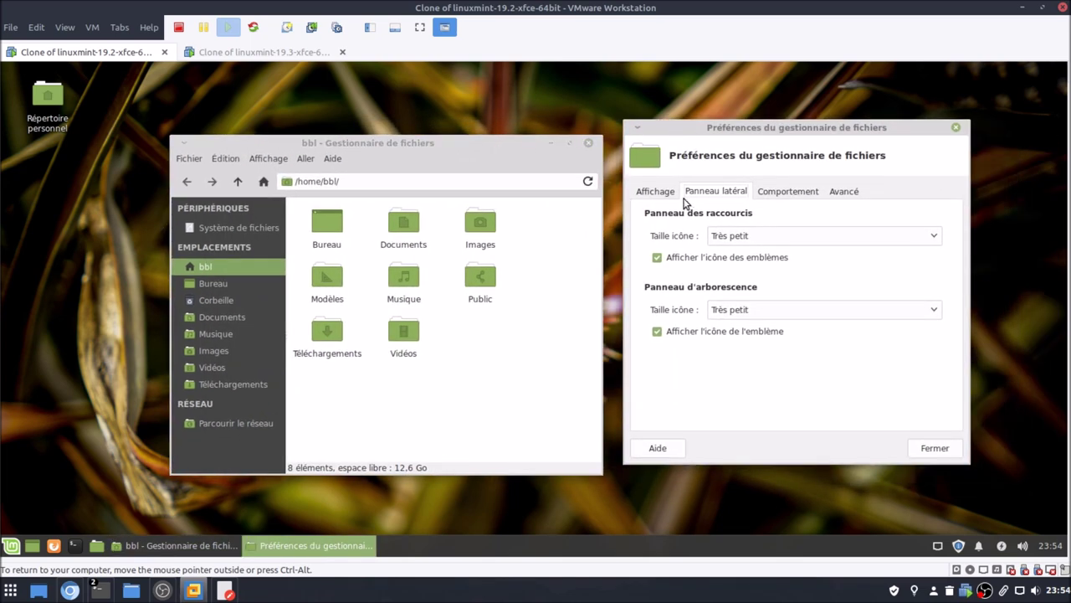
Step: Try the Panneau des raccourcis icon size at Normal and Plus petit, and restore it to Très petit
left_click(741, 235)
left_click(749, 291)
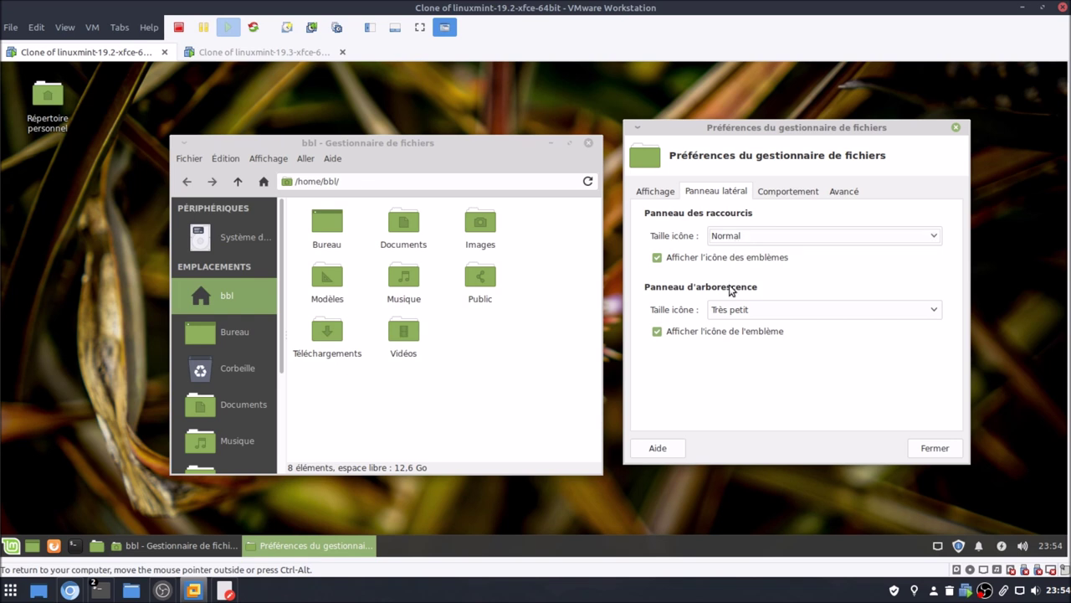
left_click(746, 238)
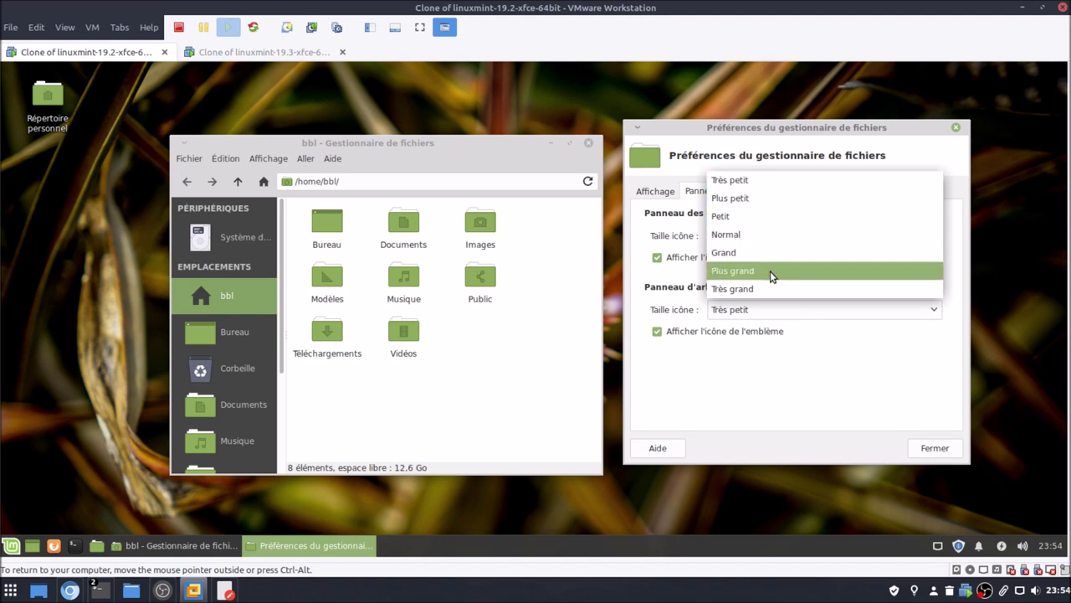
left_click(789, 199)
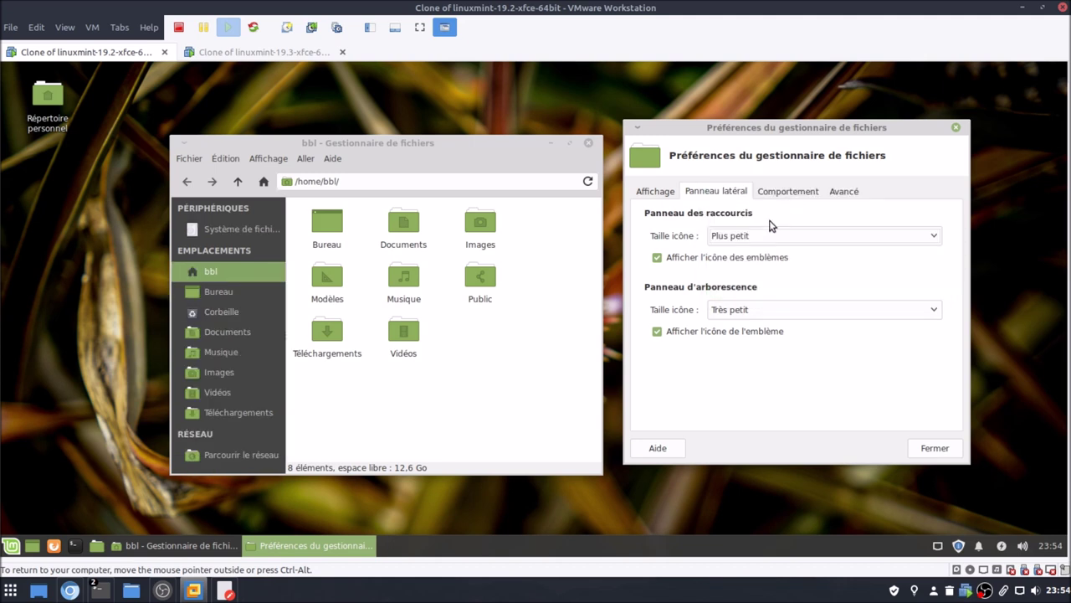
left_click(762, 237)
left_click(769, 216)
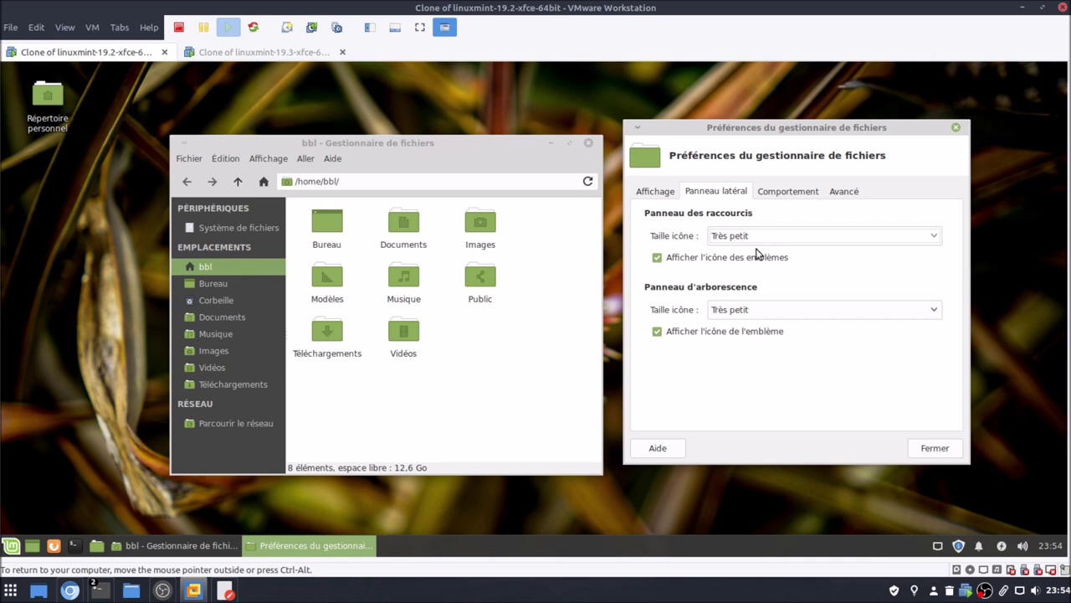
Step: Try the Panneau d'arborescence icon size at Plus petit and Plus grand, and move the file manager away from the preferences window
left_click(744, 311)
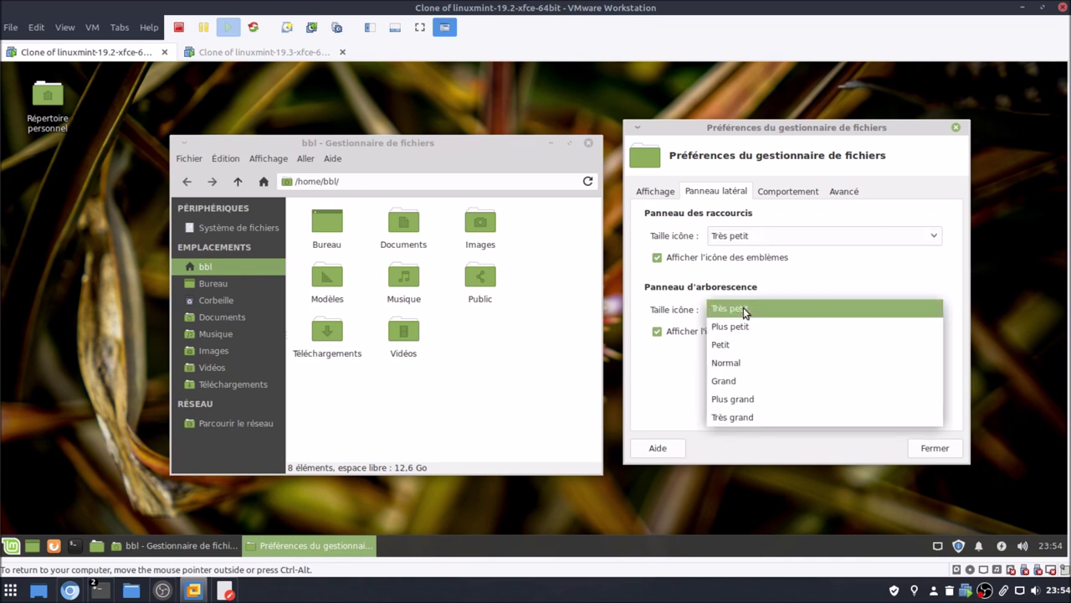
left_click(745, 326)
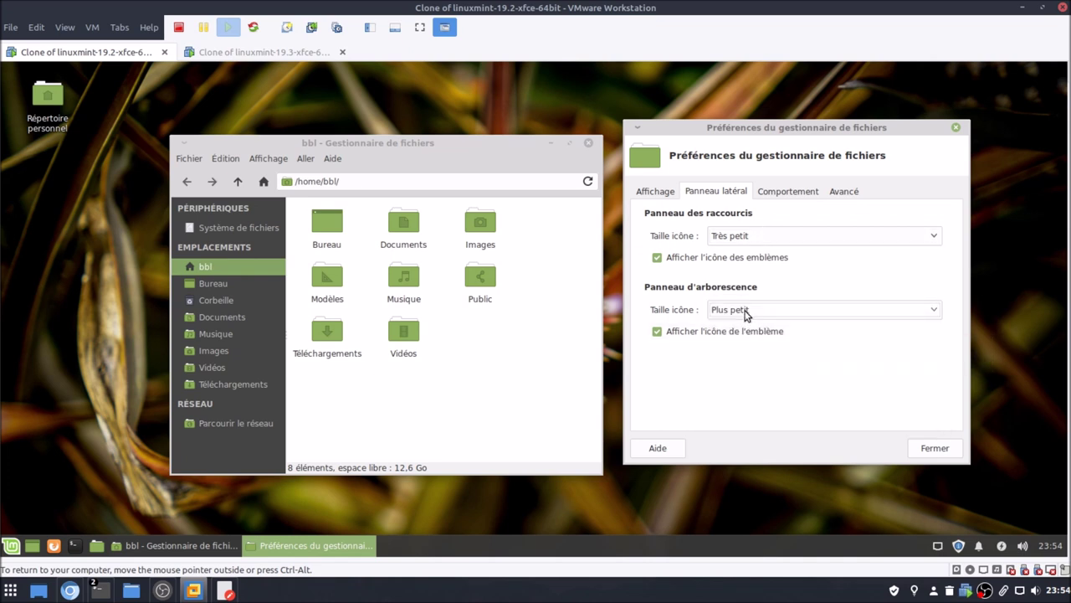
left_click(747, 314)
left_click(750, 327)
left_click(748, 311)
left_click(748, 357)
left_click_drag(497, 155, 409, 156)
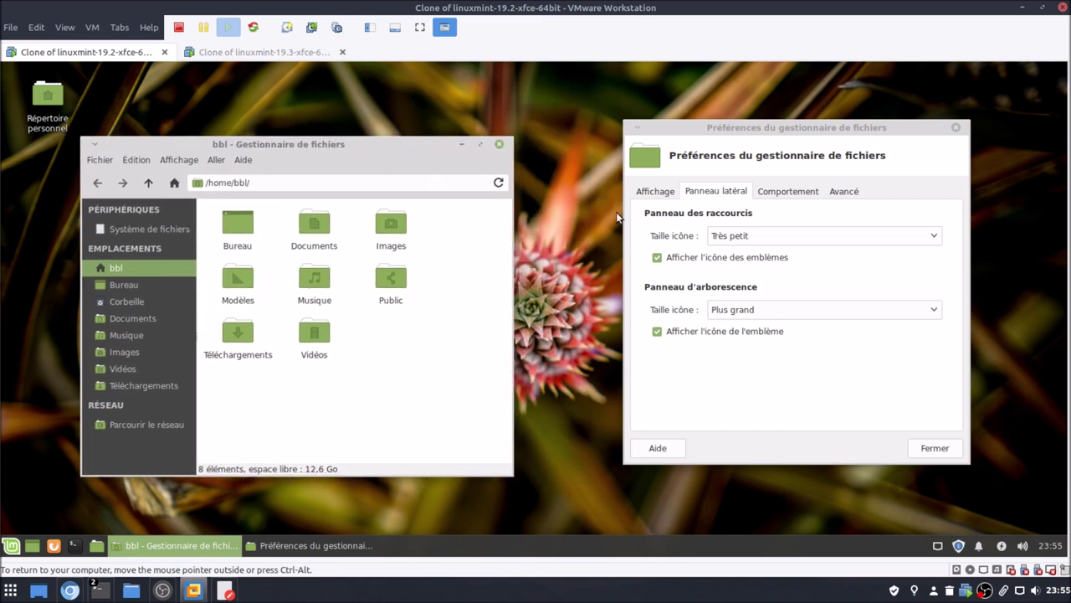
Step: Set the Panneau des raccourcis icon size to Normal and the Panneau d'arborescence icon size to Très grand
left_click(761, 238)
left_click(767, 288)
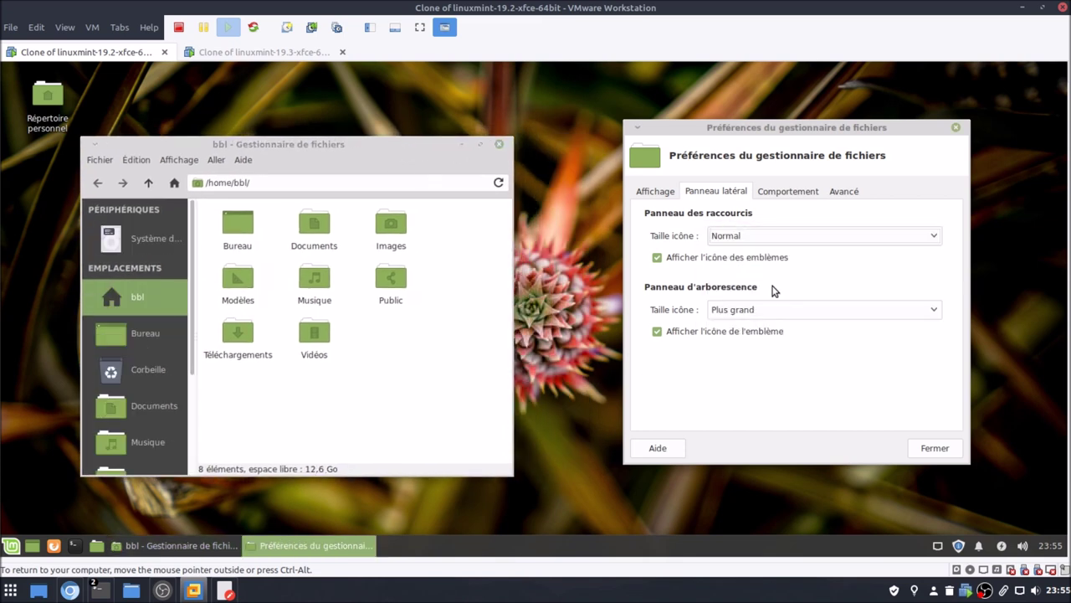
left_click(748, 311)
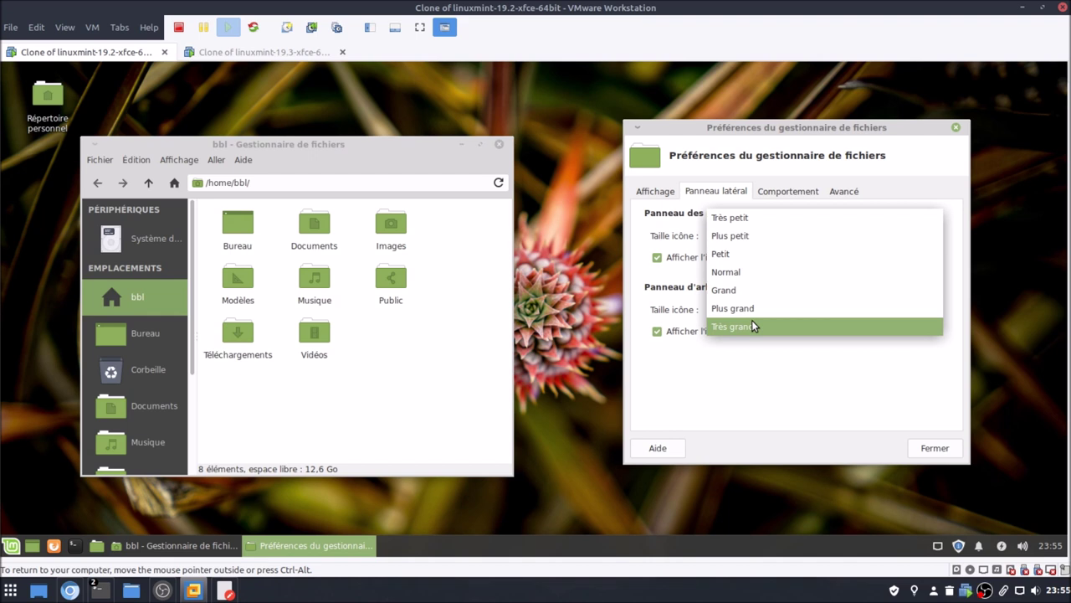
left_click(755, 327)
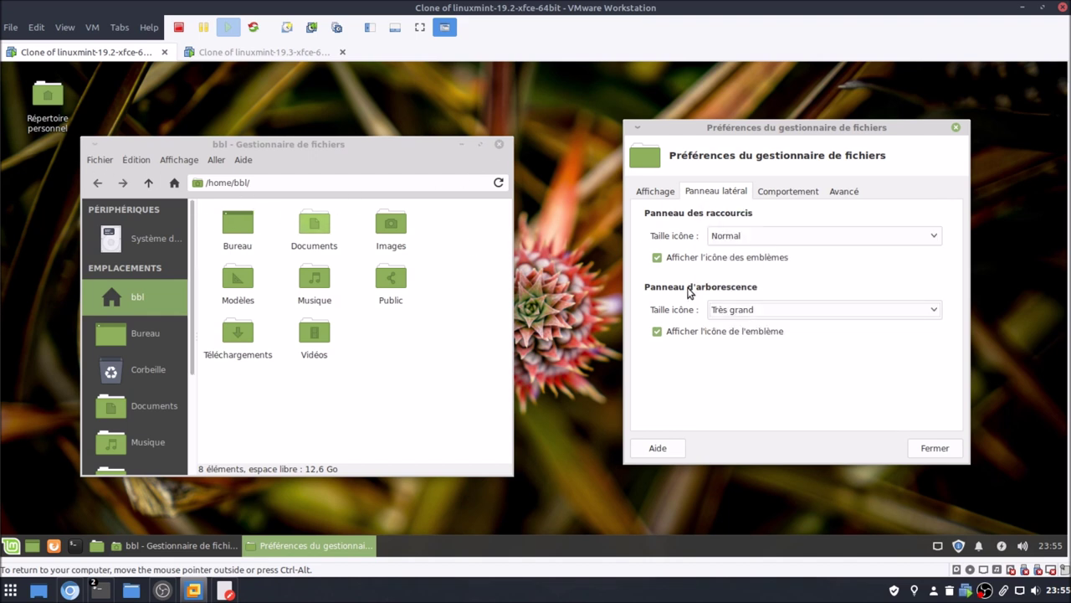
Step: Switch the file manager's side panel to Arborescence, and widen it with the window tiled on half the desktop
left_click(165, 162)
mouse_move(208, 201)
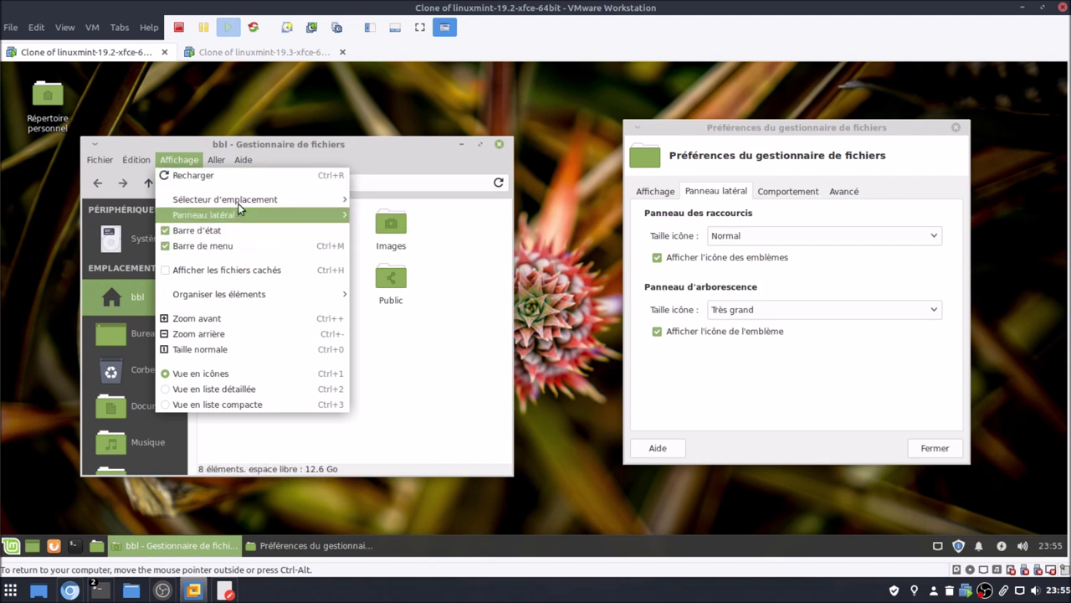
mouse_move(250, 214)
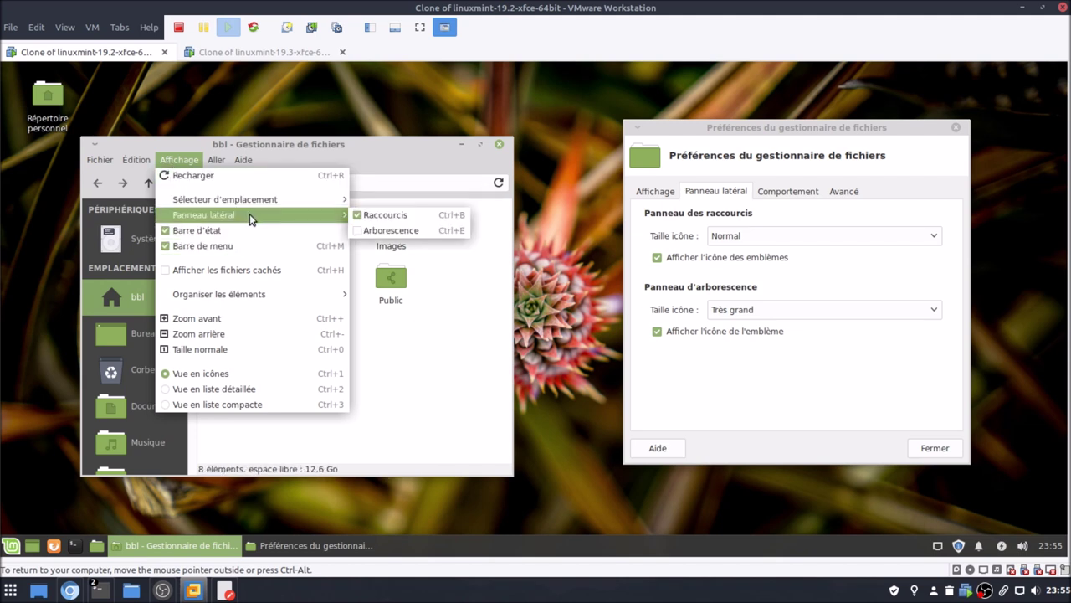
left_click(407, 230)
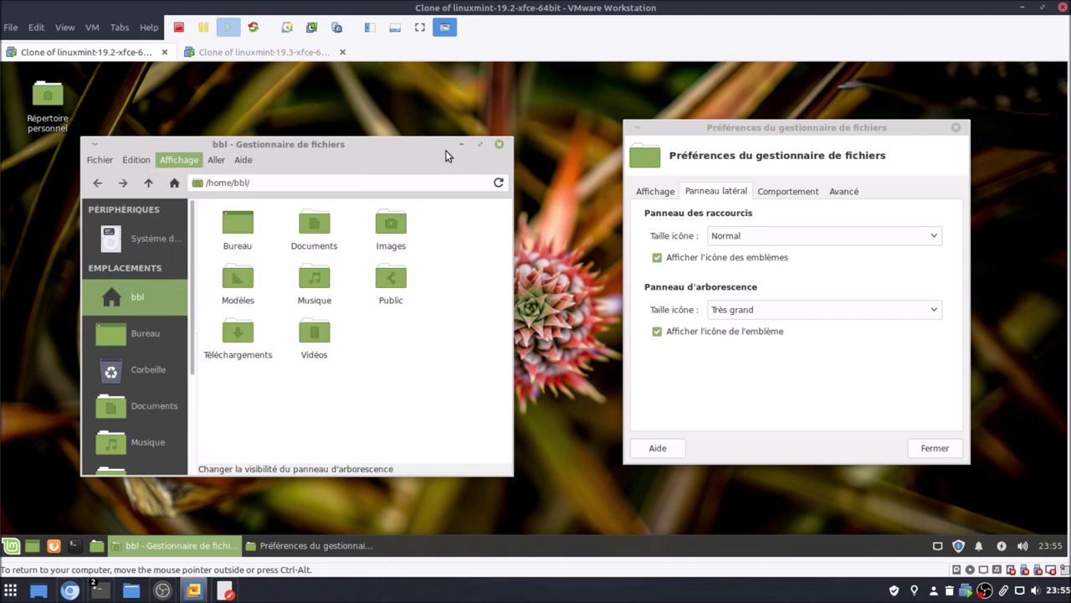
left_click_drag(427, 144, 4, 238)
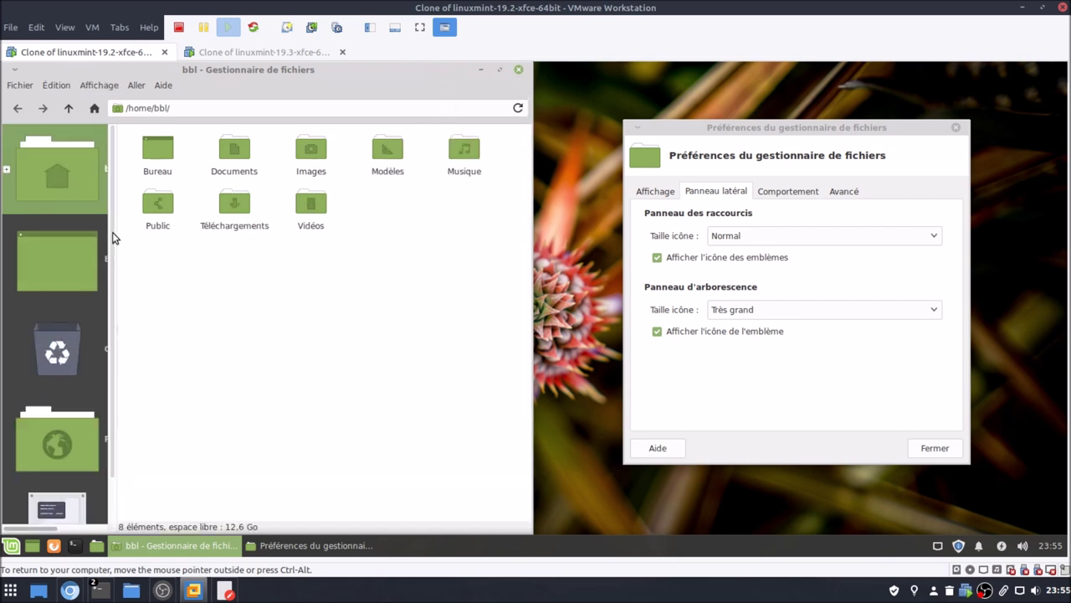
left_click_drag(117, 242, 244, 260)
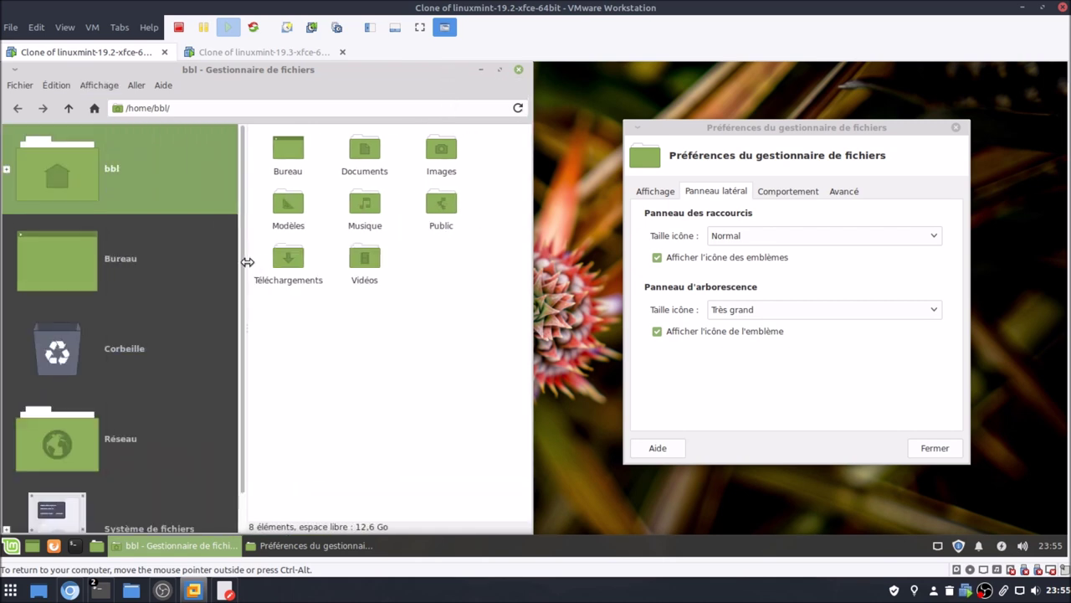
Step: Set the Panneau d'arborescence icon size to Normal, and close the file manager and its preferences
left_click(730, 310)
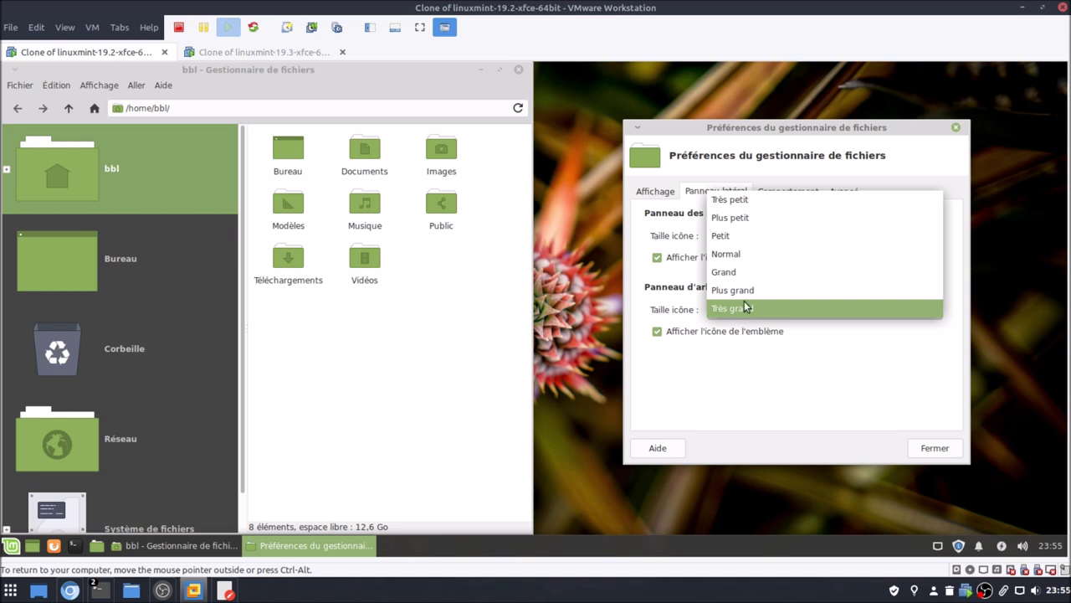
left_click(758, 255)
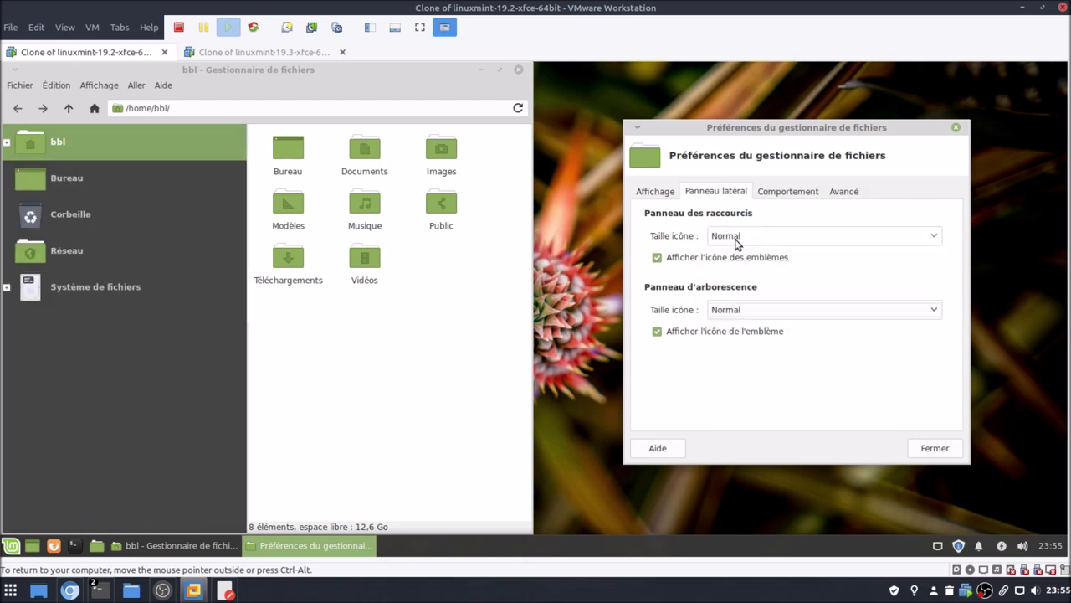
left_click(519, 70)
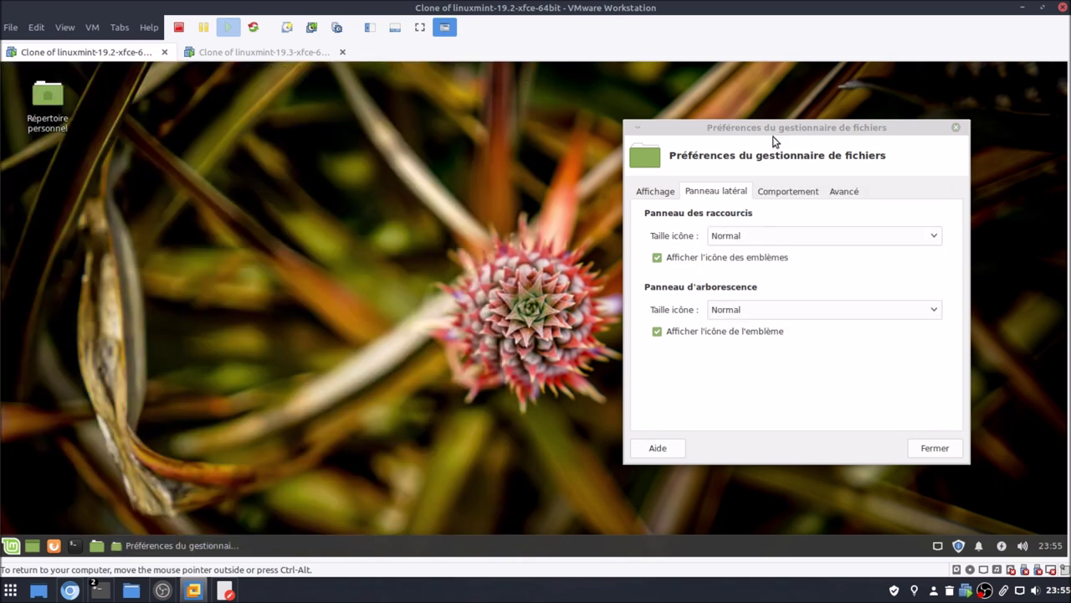
left_click(956, 129)
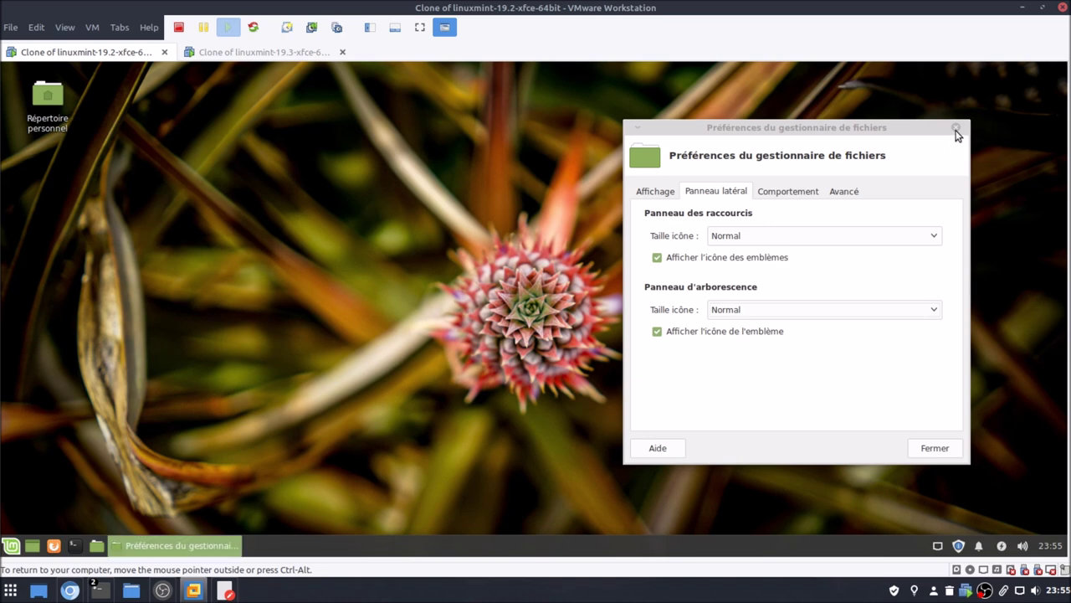
Step: Open the Panneau latéral preferences of the file manager in the 19.3 clone, and place the two windows side by side
left_click(247, 57)
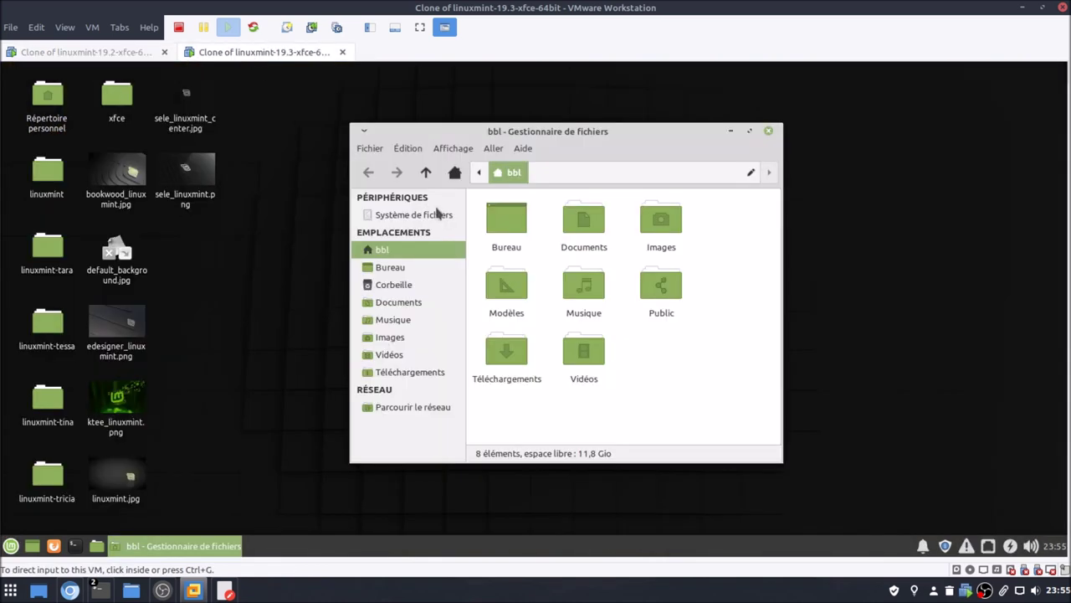
left_click(407, 149)
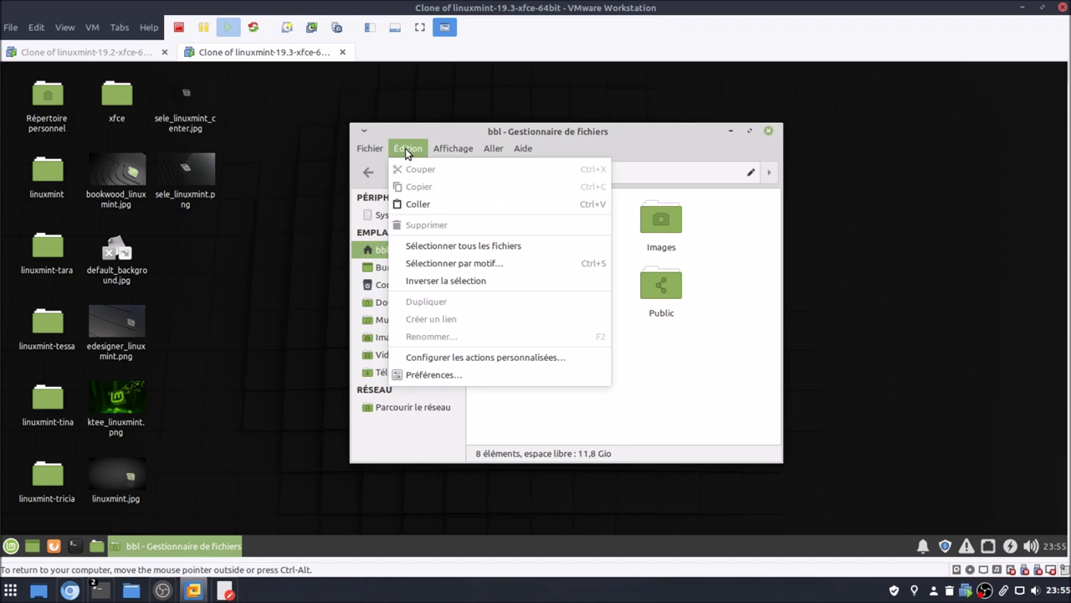
left_click(442, 377)
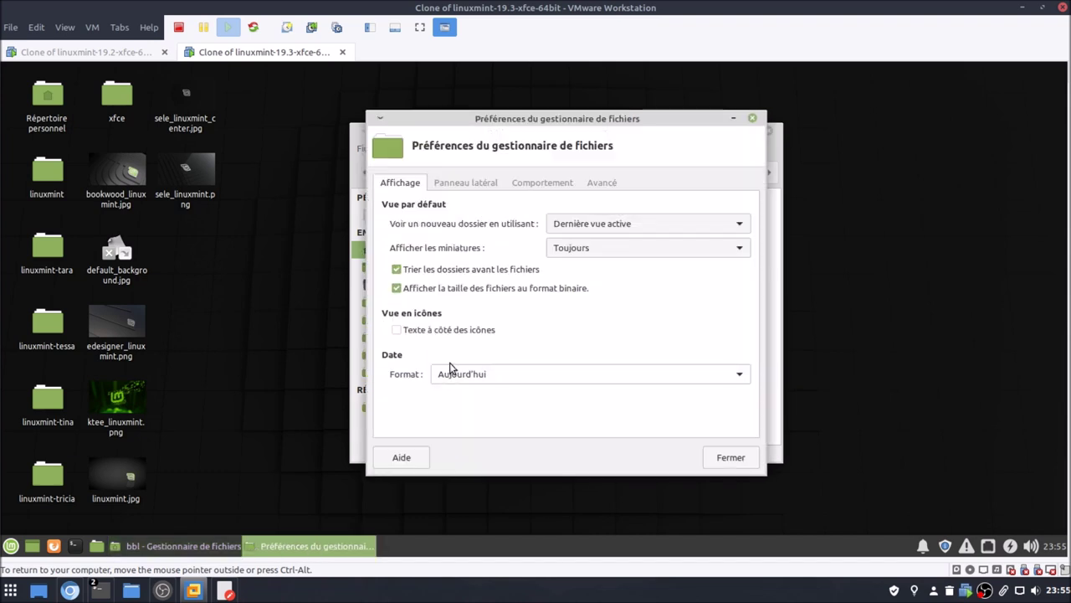
left_click(489, 183)
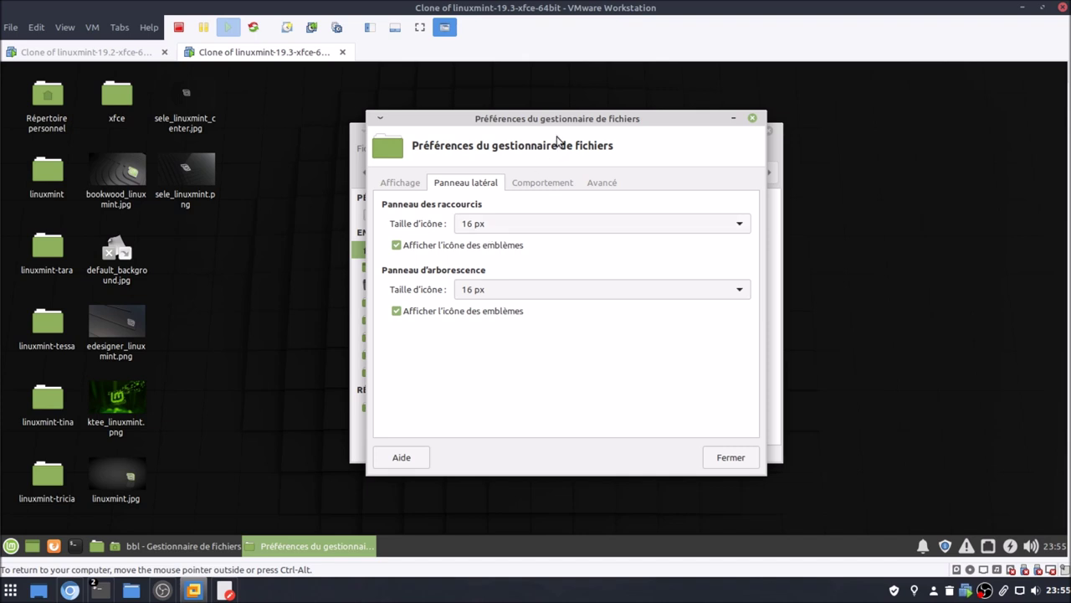
left_click_drag(591, 127, 831, 156)
left_click_drag(531, 134, 291, 155)
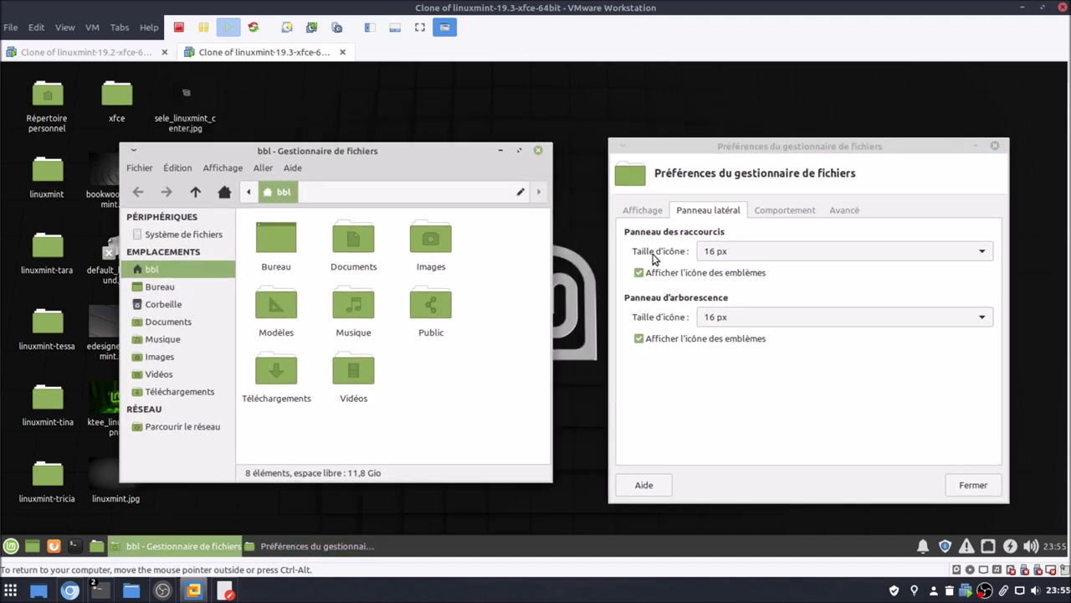
Step: Try the Panneau des raccourcis icon size at 32 px, and restore it to 16 px
left_click(740, 253)
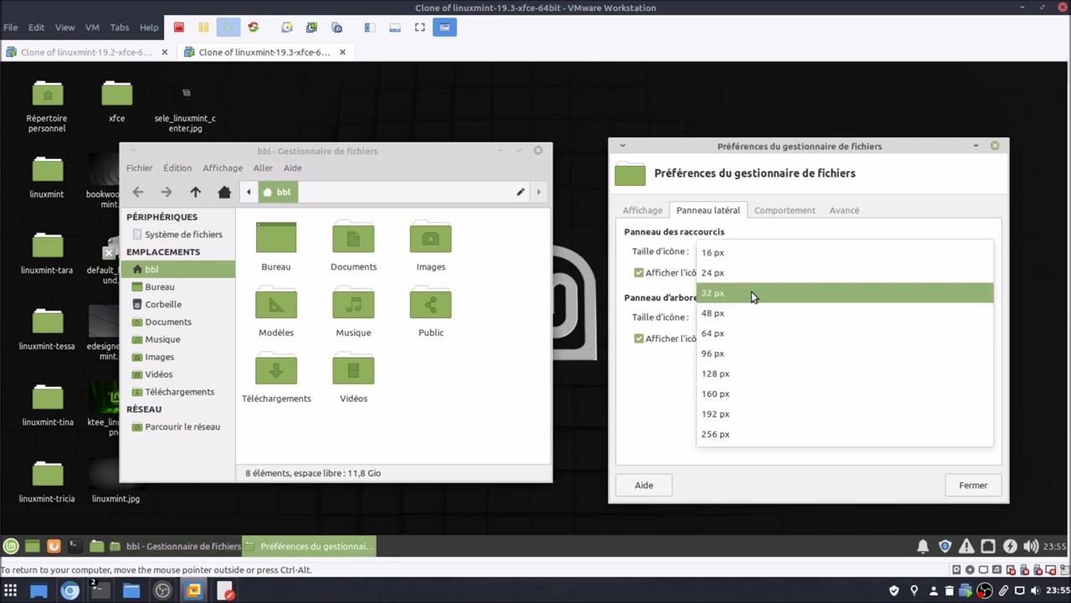
left_click(750, 293)
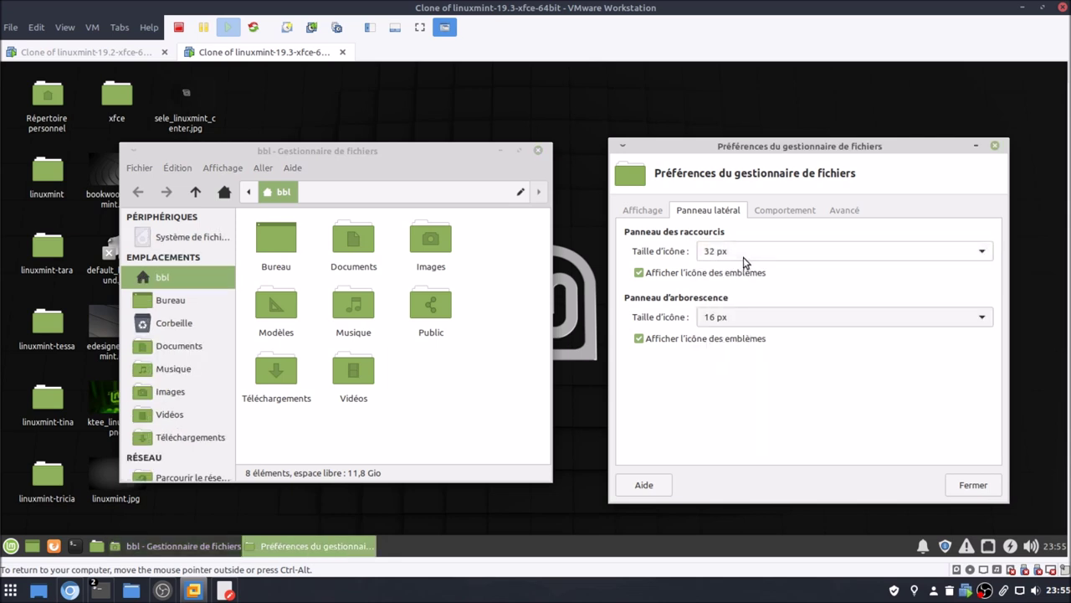
left_click(743, 255)
left_click(746, 215)
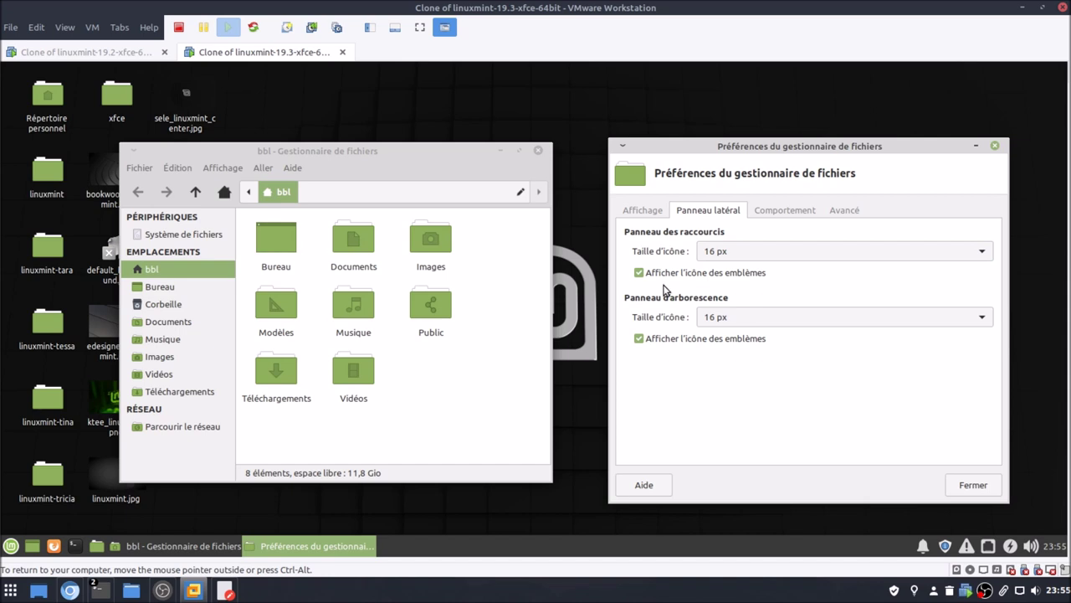
Step: Switch the side panel to Arborescence, try its icon size at 64 px, and restore it to 16 px
left_click(220, 172)
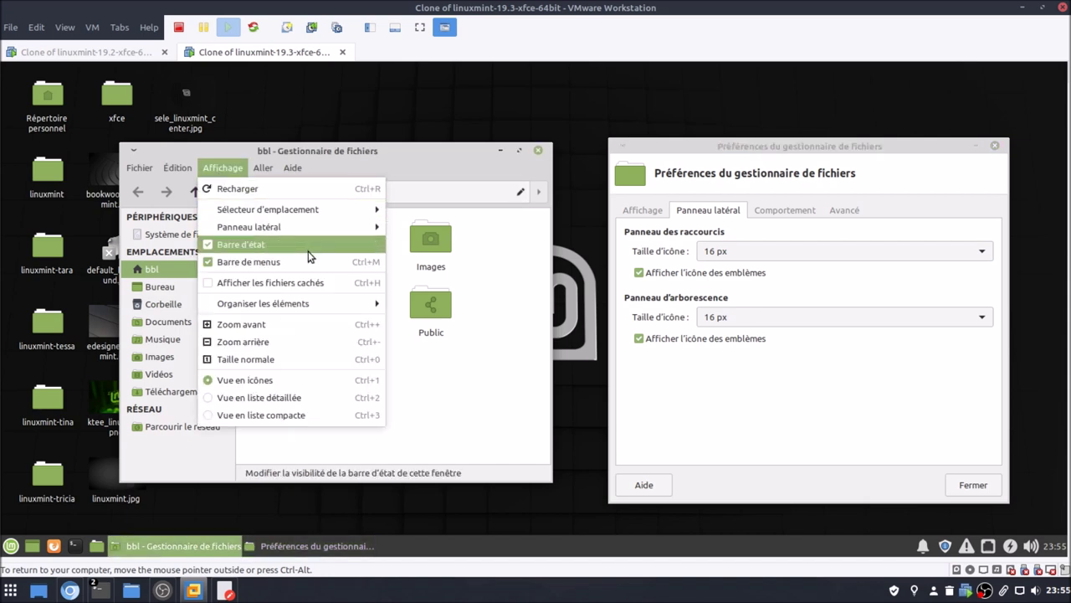
mouse_move(338, 226)
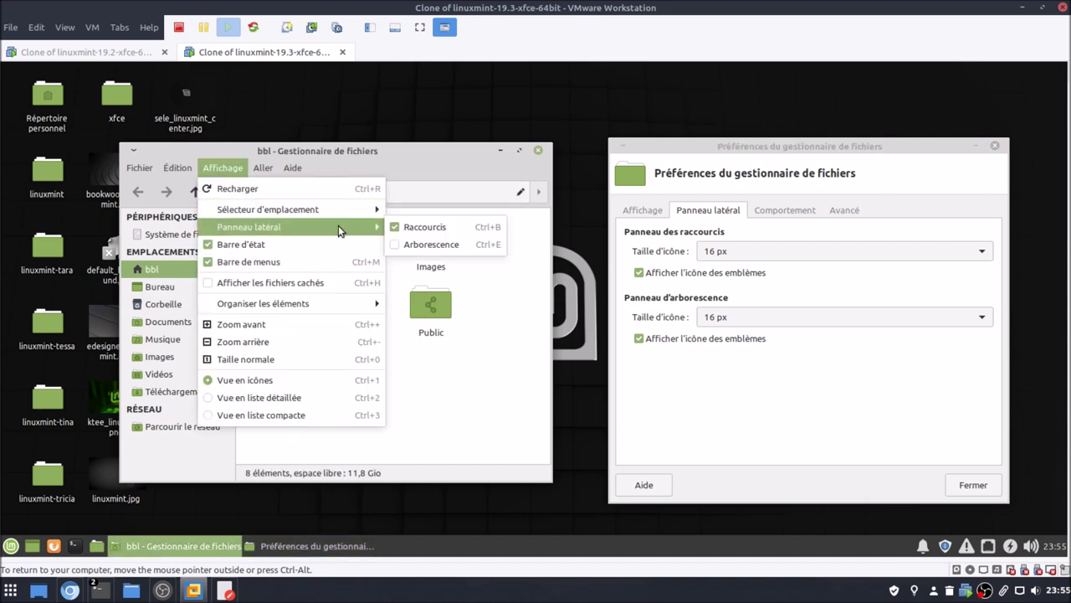
left_click(462, 245)
left_click(757, 322)
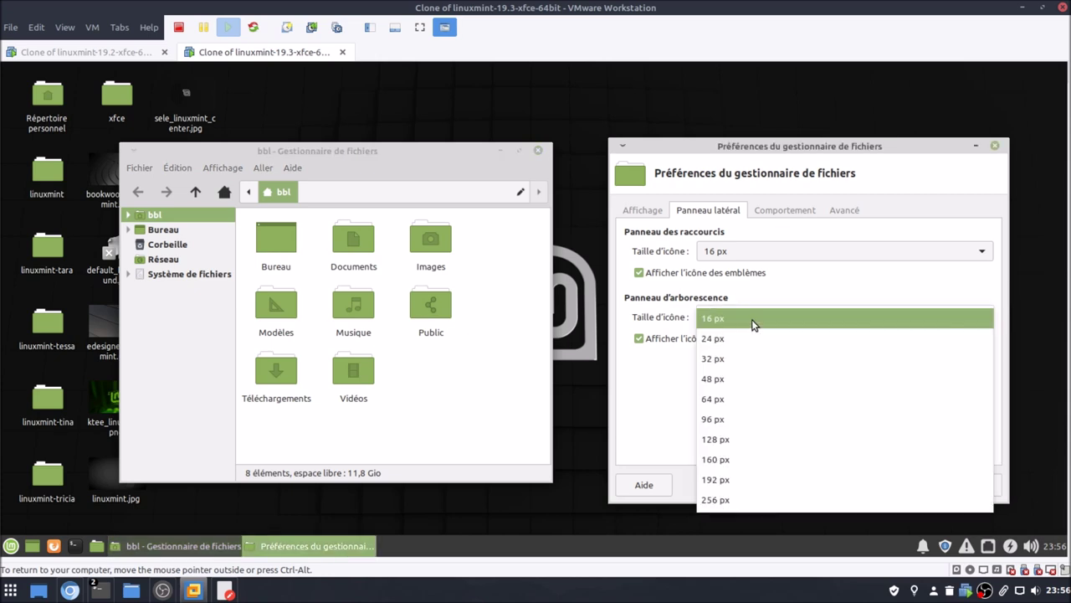
left_click(758, 398)
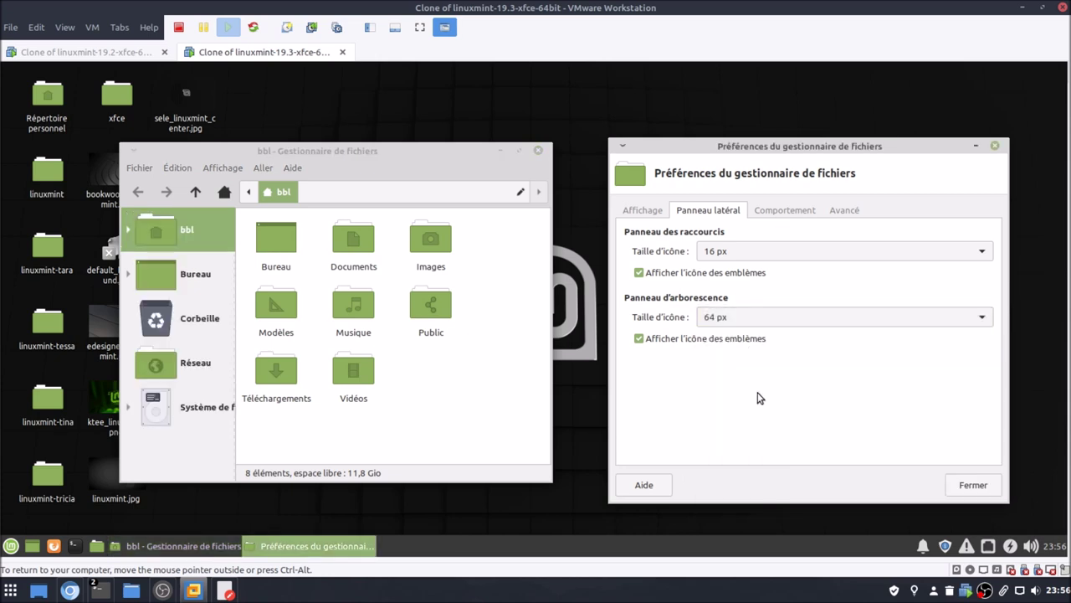
left_click(755, 319)
left_click(772, 238)
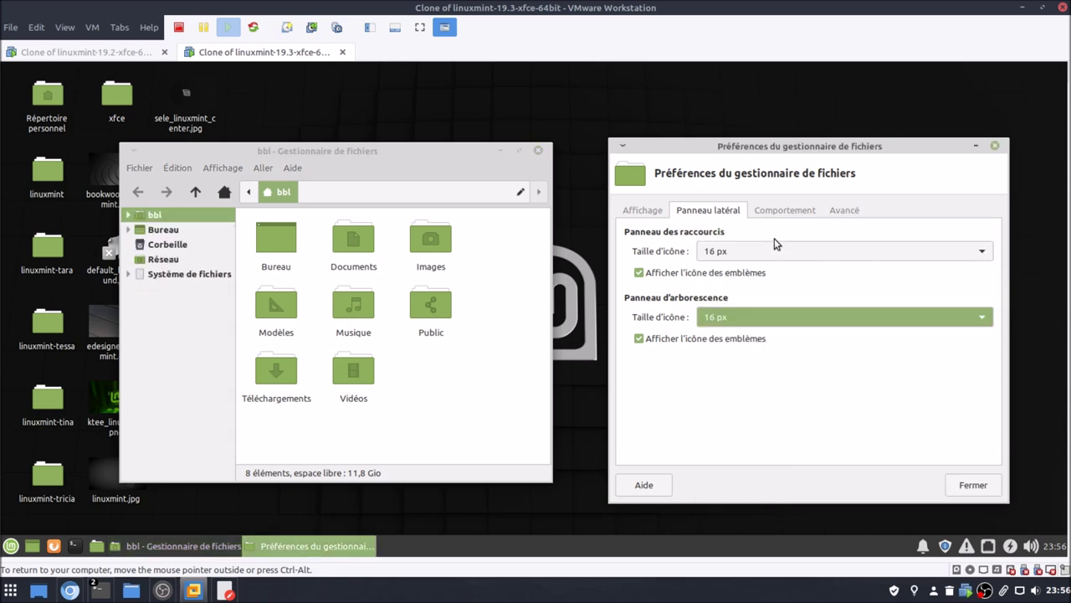
Step: Restore the Raccourcis side panel, and close the preferences with the file manager window moved back to the centre
left_click(219, 171)
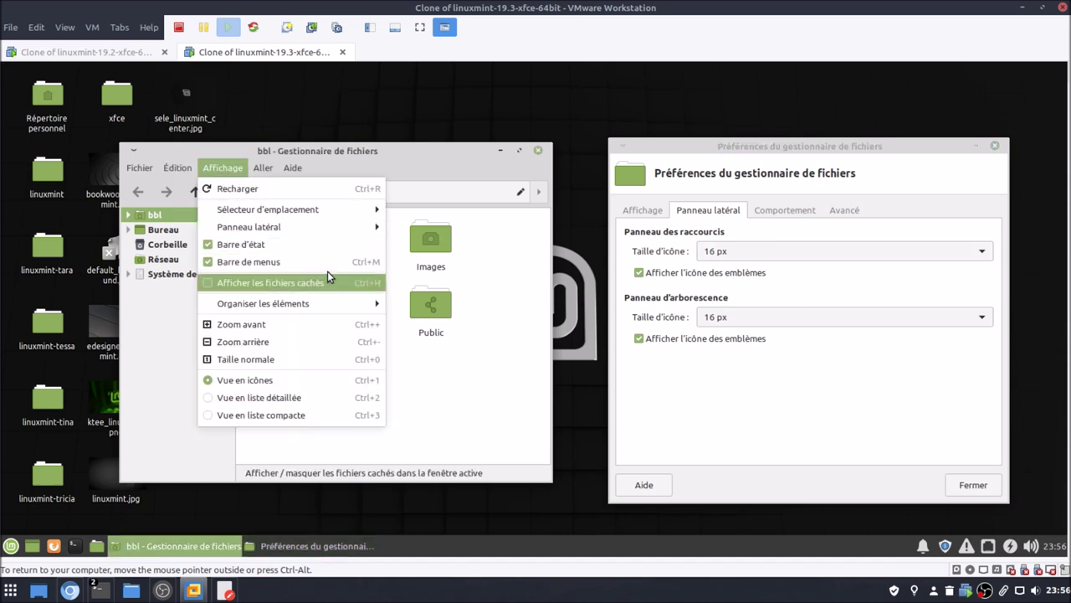
mouse_move(355, 227)
left_click(435, 229)
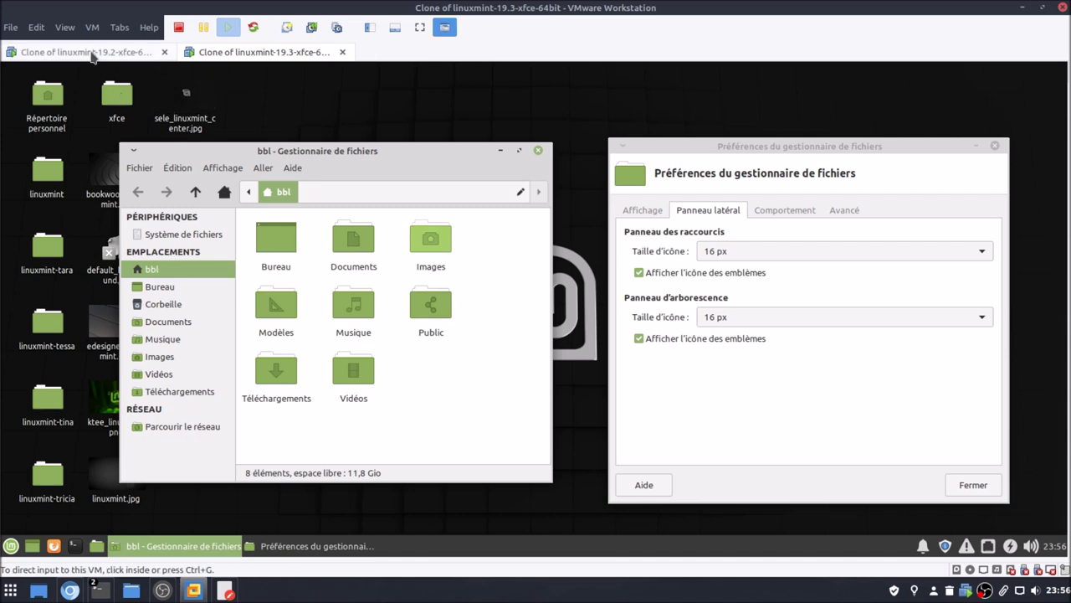
left_click(974, 485)
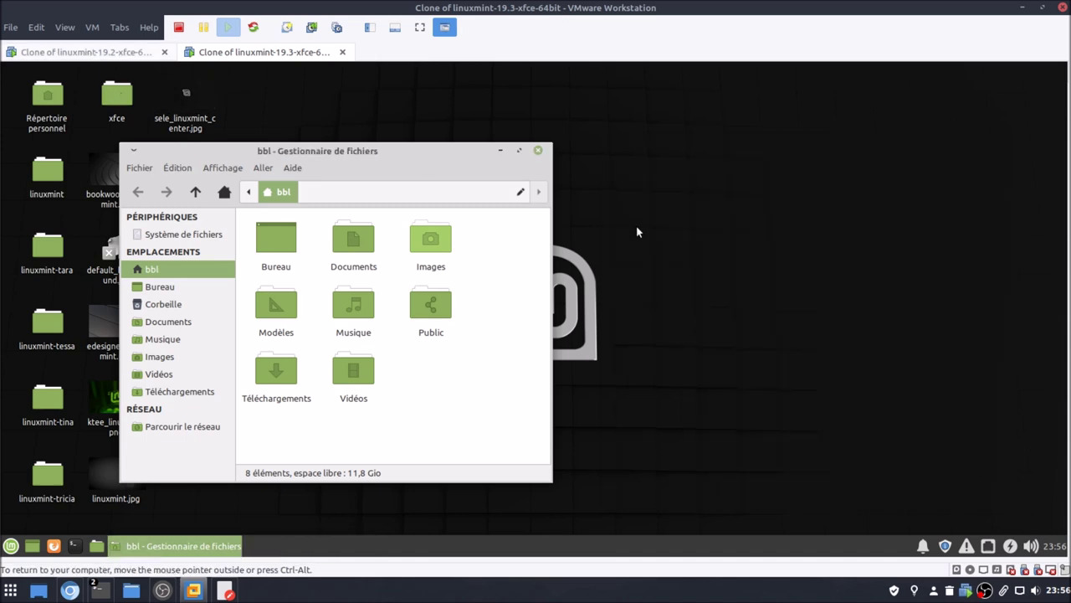
left_click_drag(439, 149, 674, 139)
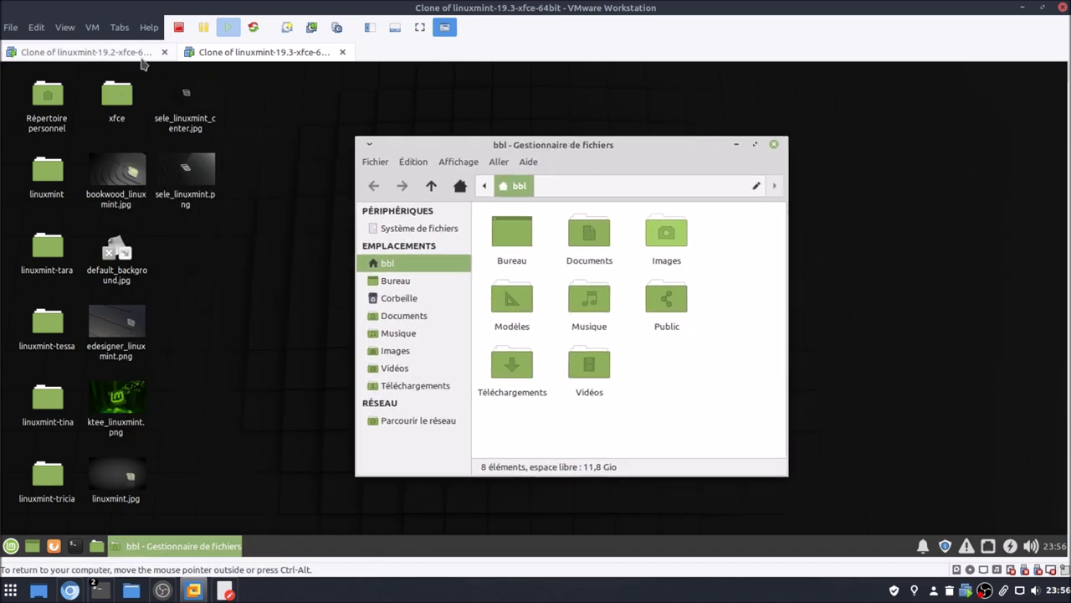
Step: In the 19.2 clone, open the file manager, move its window to the centre, and open its Panneau latéral preferences
left_click(116, 57)
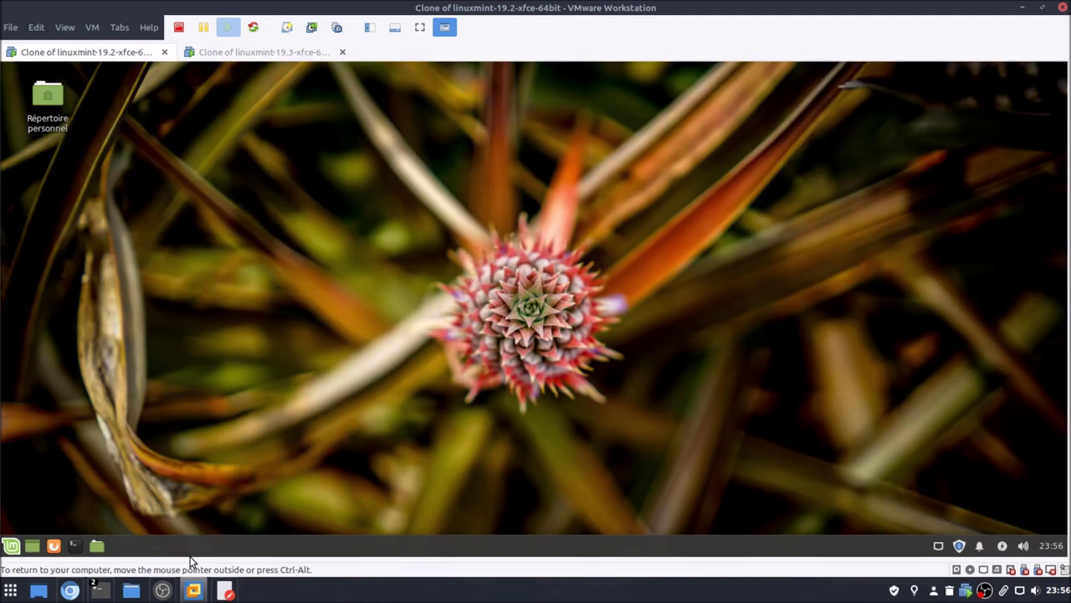
left_click(98, 545)
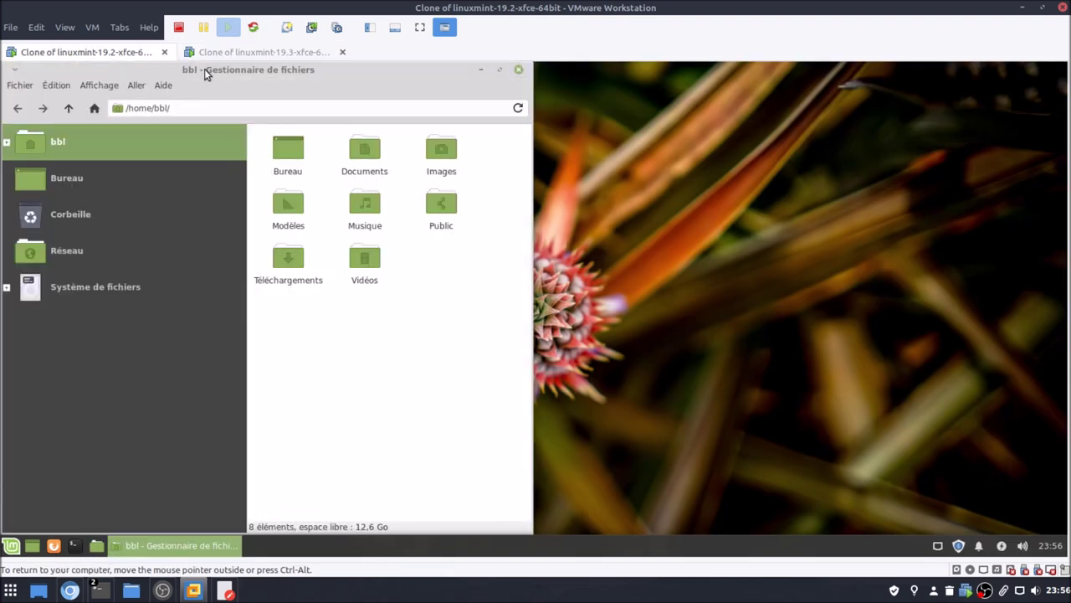
left_click_drag(204, 69, 482, 107)
left_click(316, 123)
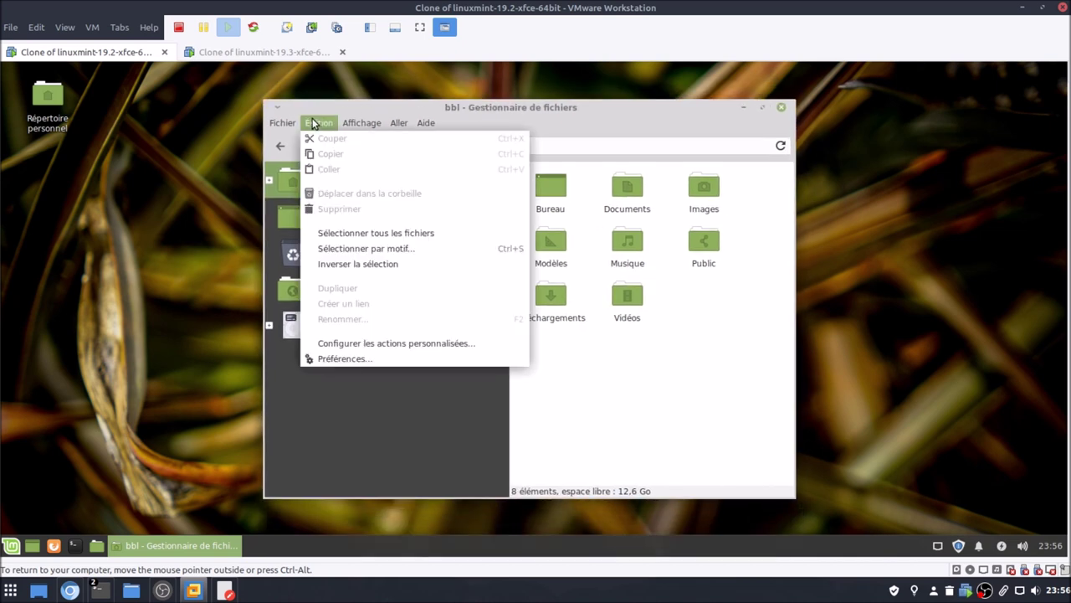
left_click(338, 356)
left_click(448, 199)
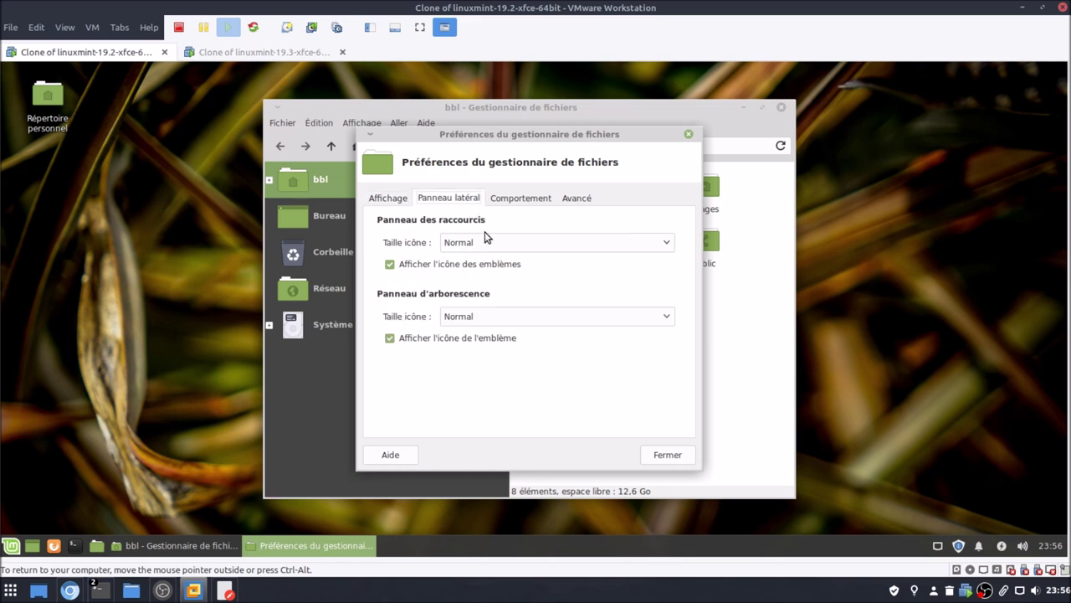
Step: Set the icon size to Très petit for both the Panneau des raccourcis and the Panneau d'arborescence, and close the preferences
left_click(486, 242)
left_click(507, 186)
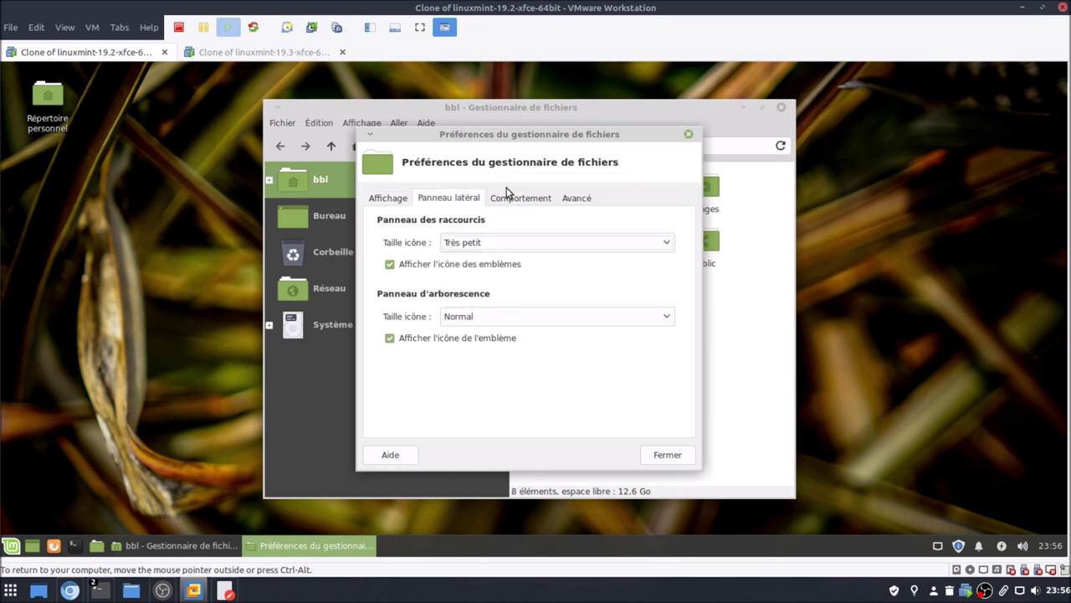
left_click(491, 316)
left_click(505, 266)
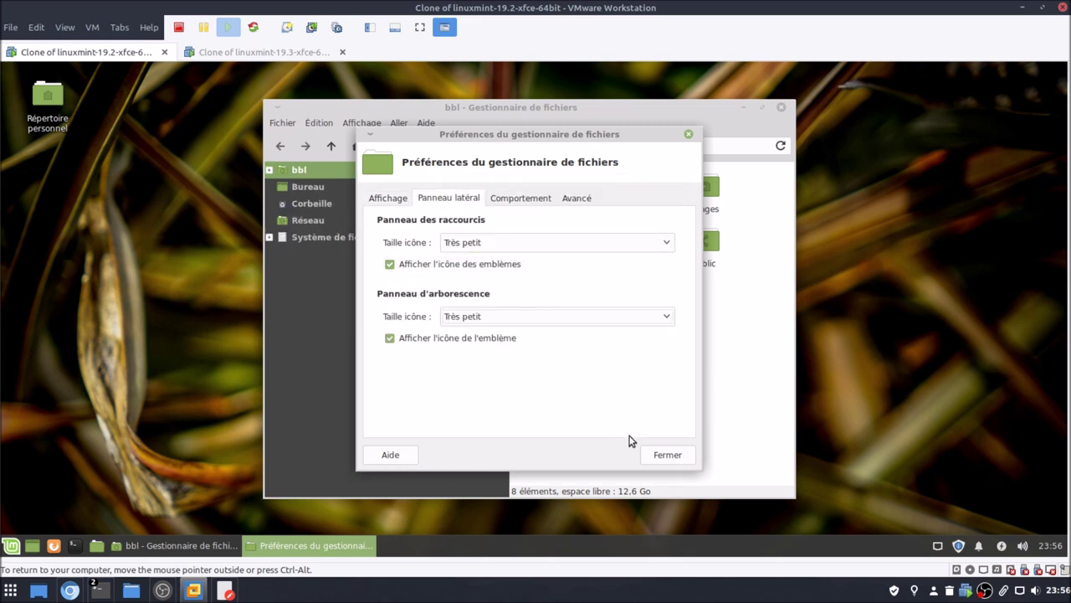
left_click(655, 460)
Step: Switch the side panel to Raccourcis, narrow it to fit its entries, and move the window slightly up
left_click(363, 123)
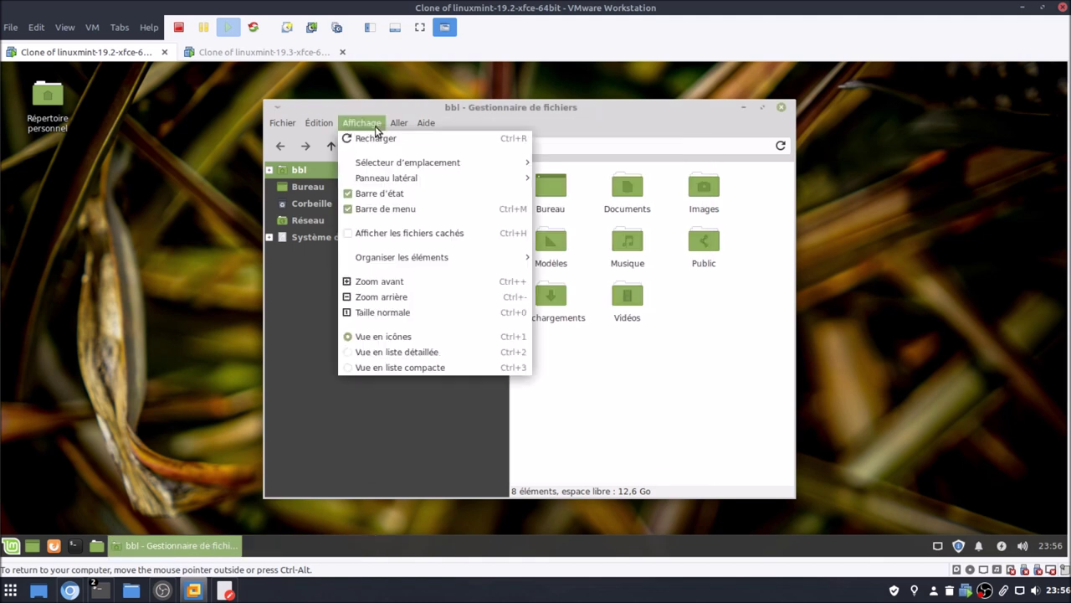
mouse_move(472, 180)
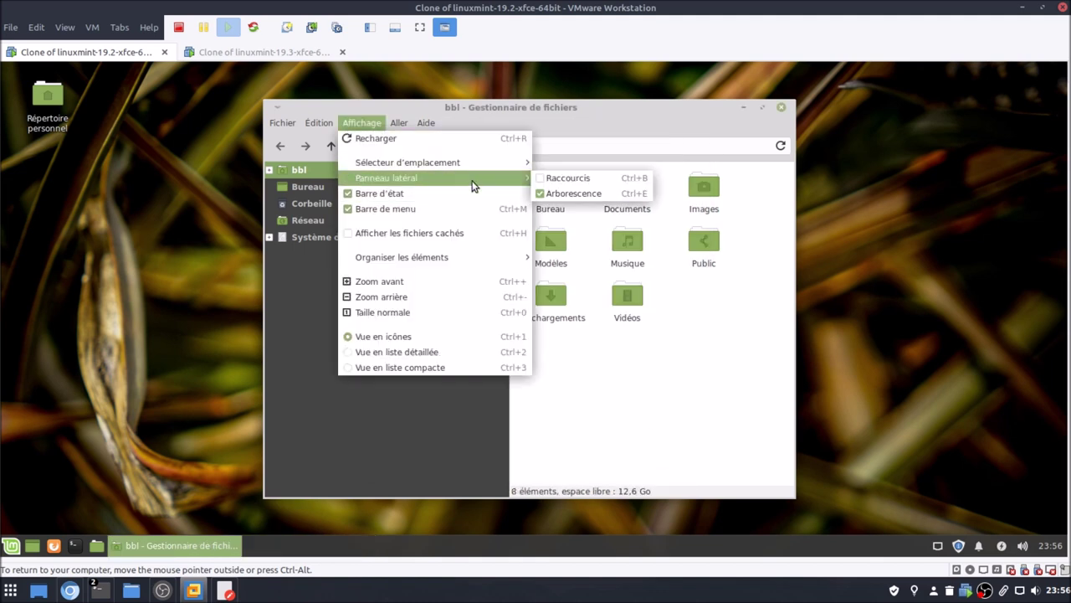
left_click(542, 179)
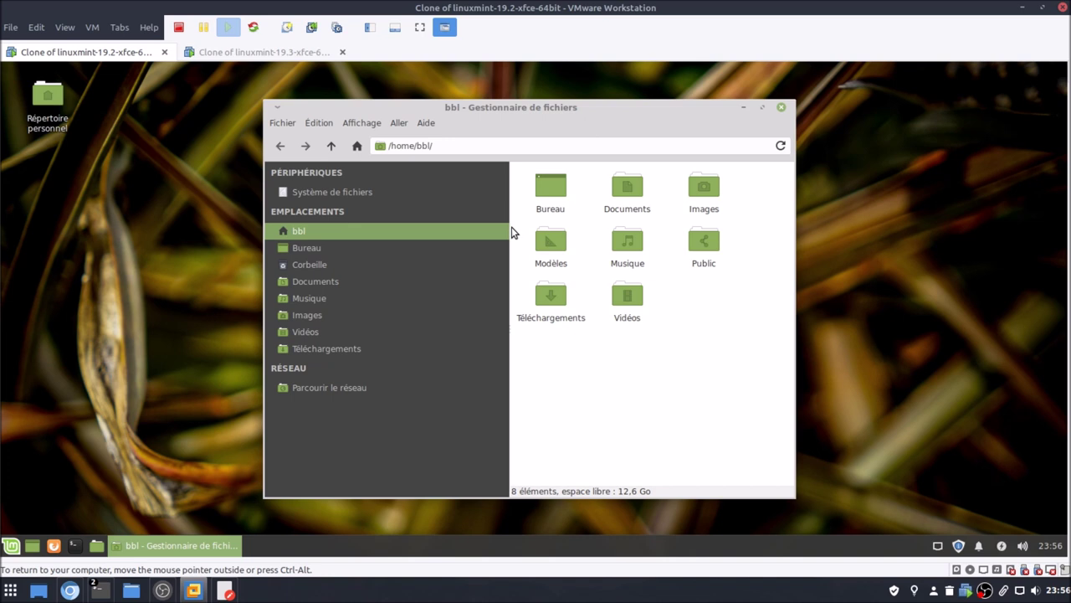
left_click_drag(509, 228, 415, 242)
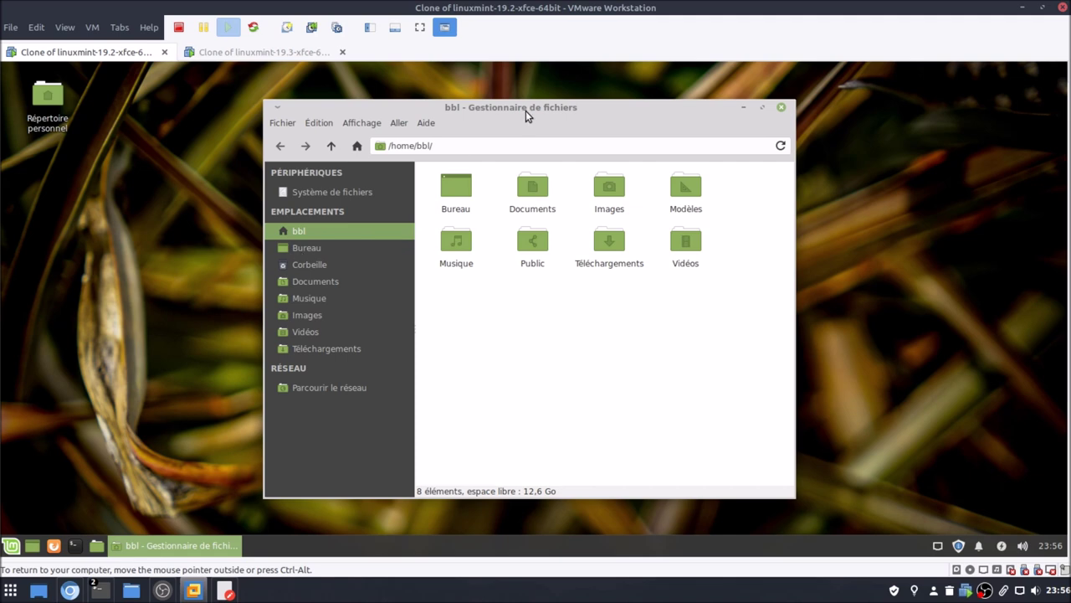
left_click_drag(535, 109, 506, 96)
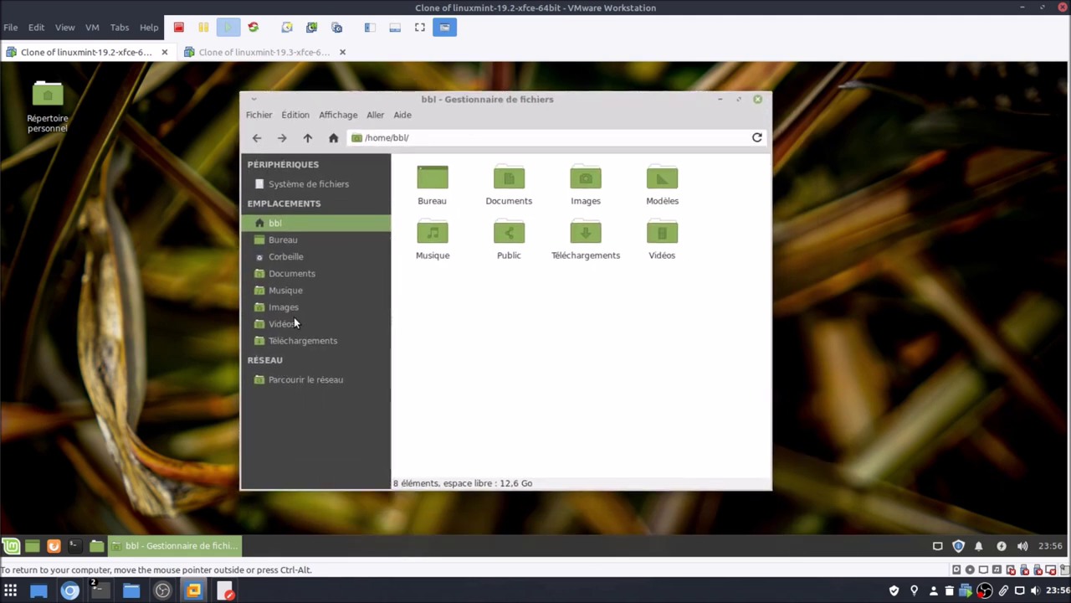
Step: Browse to /usr/share/backgrounds, look into the linuxmint folder, and open the linuxmint-tessa folder
left_click(293, 184)
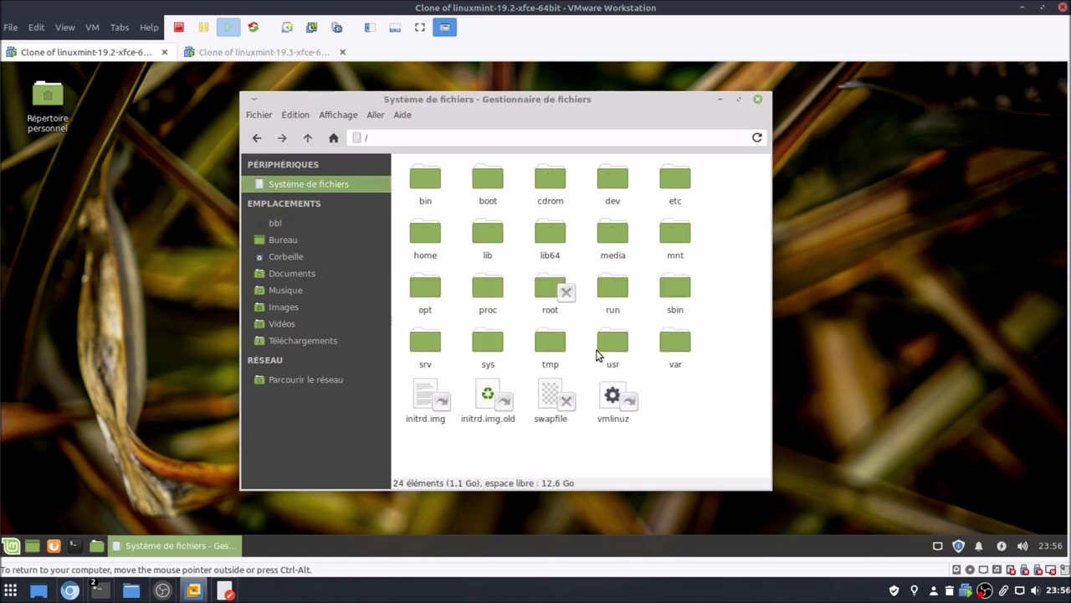
double_click(611, 343)
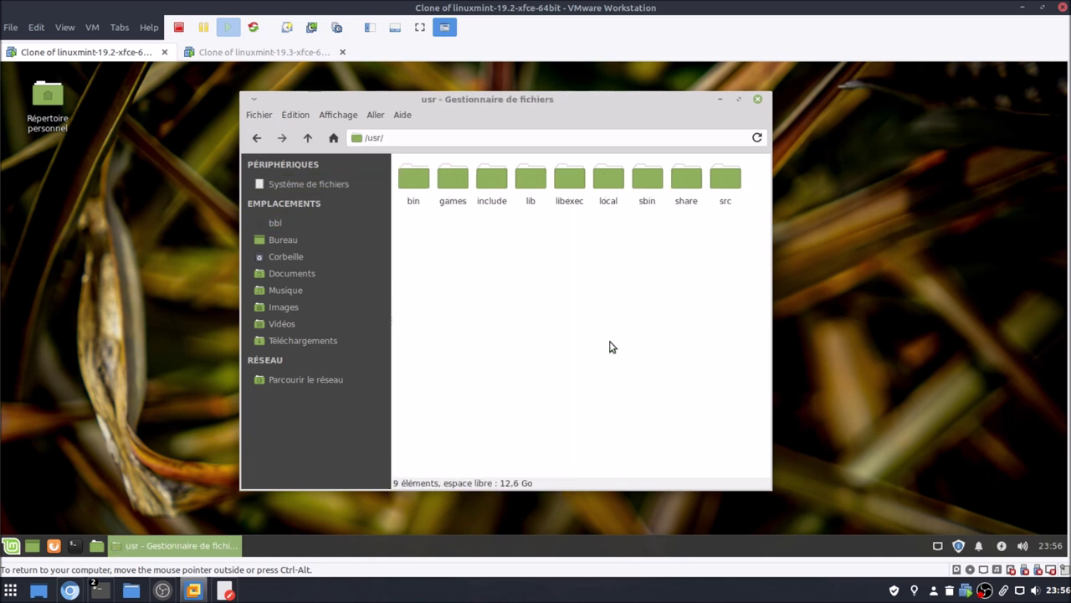
double_click(688, 180)
scroll(599, 381, "down", 1)
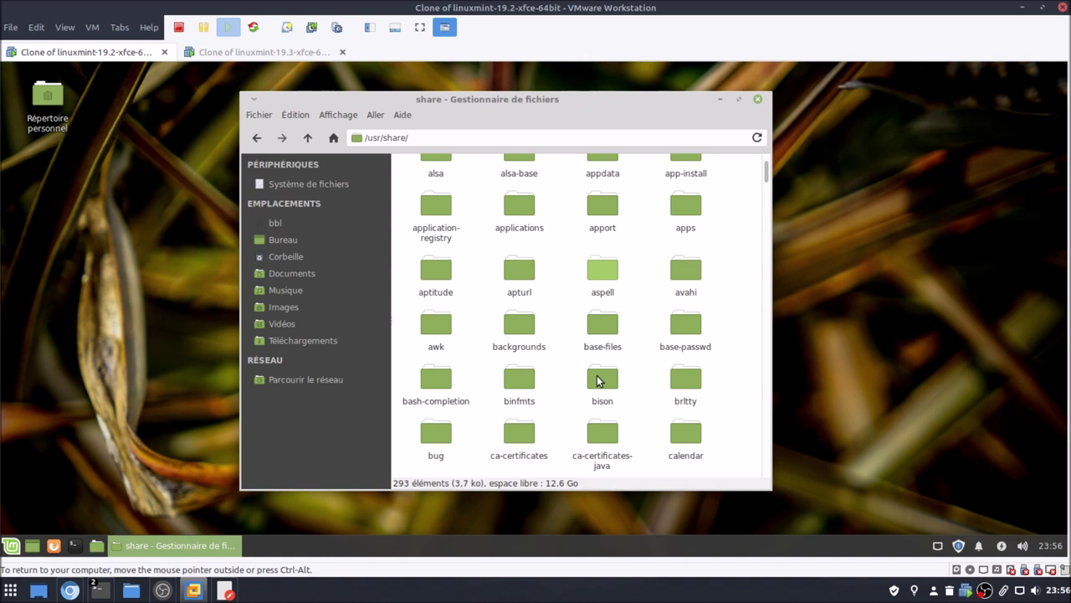
double_click(517, 328)
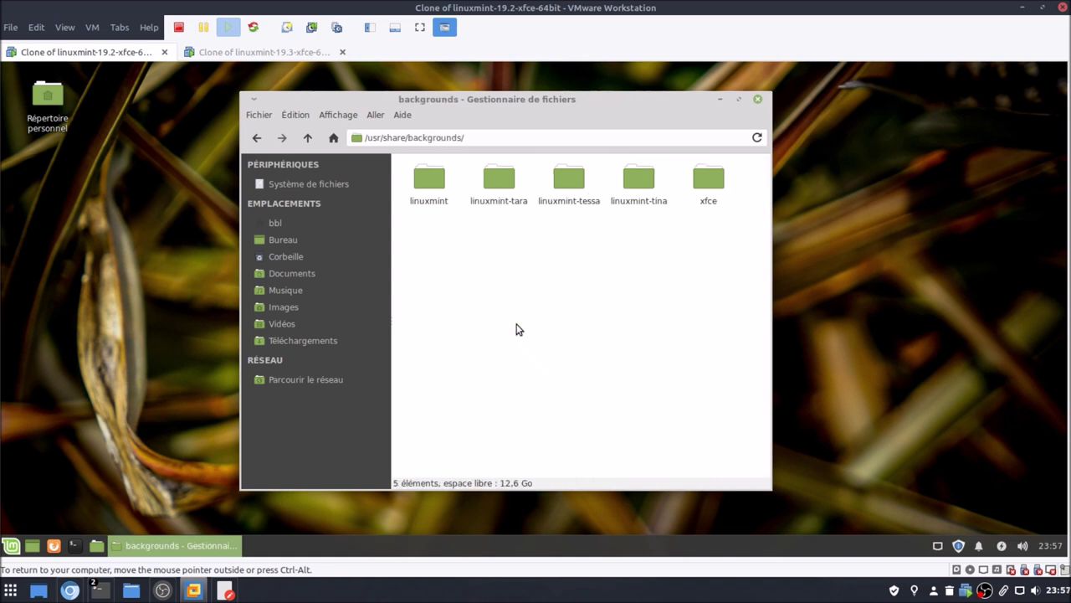
double_click(429, 179)
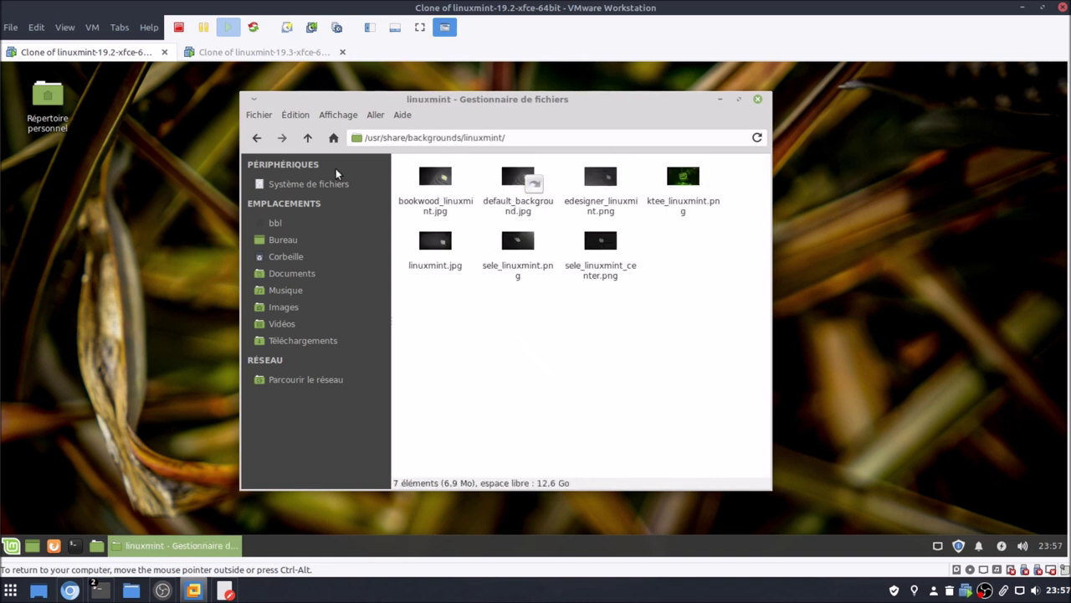
key("alt+Left")
double_click(569, 181)
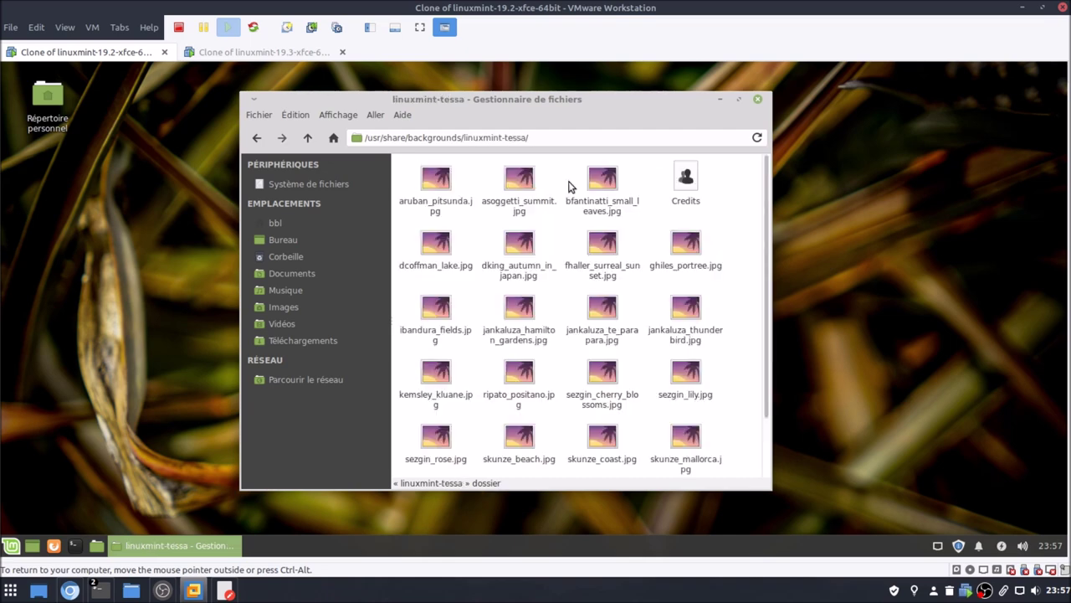
Step: Maximize the file manager window and enlarge the linuxmint-tessa thumbnails by three zoom levels
left_click(739, 99)
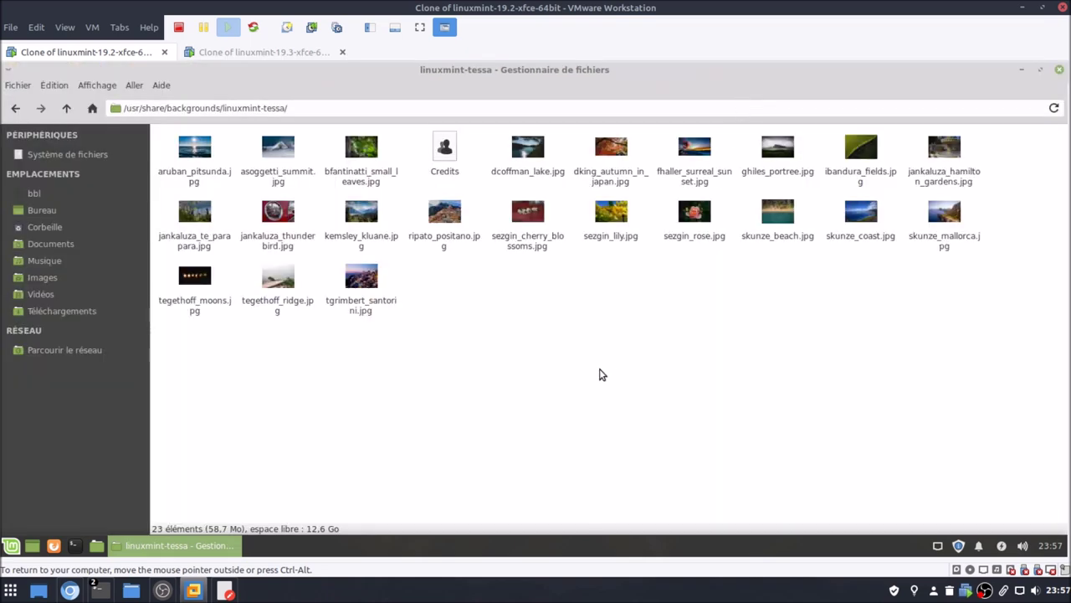
key("ctrl+plus")
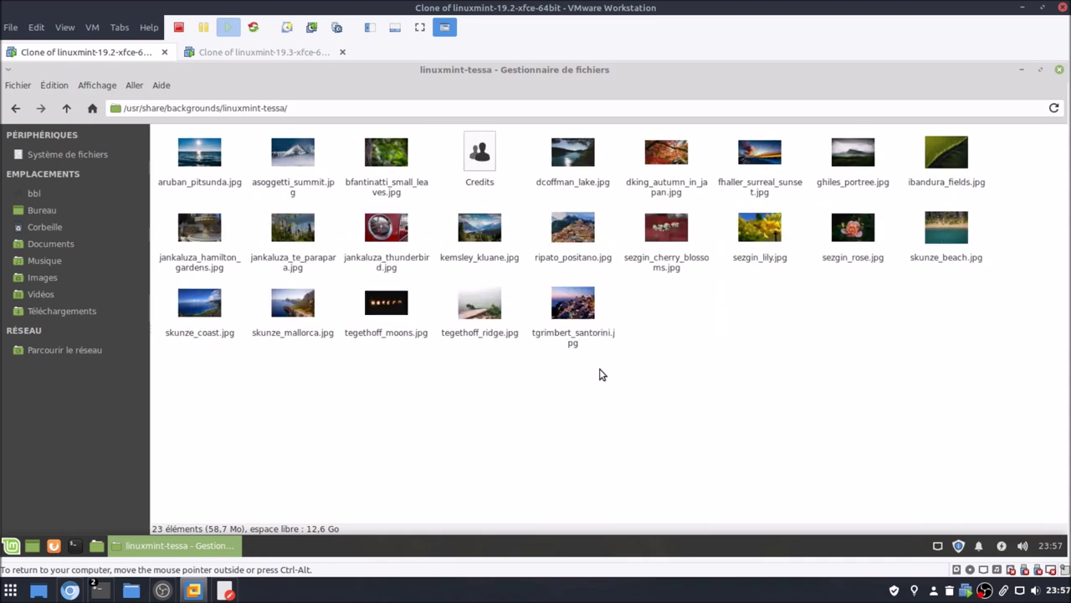
key("ctrl+plus")
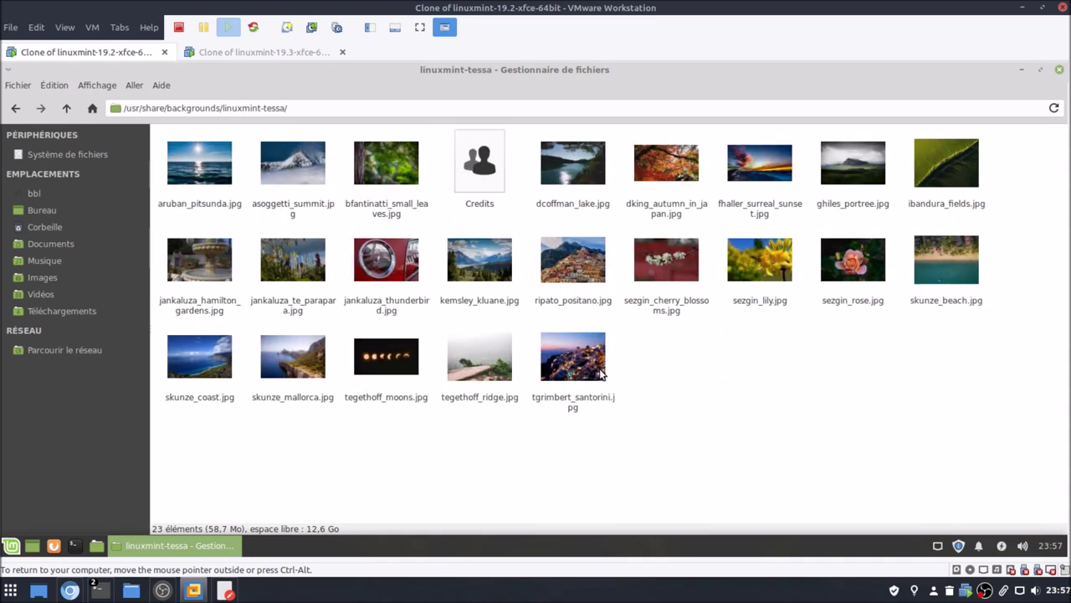
key("ctrl+plus")
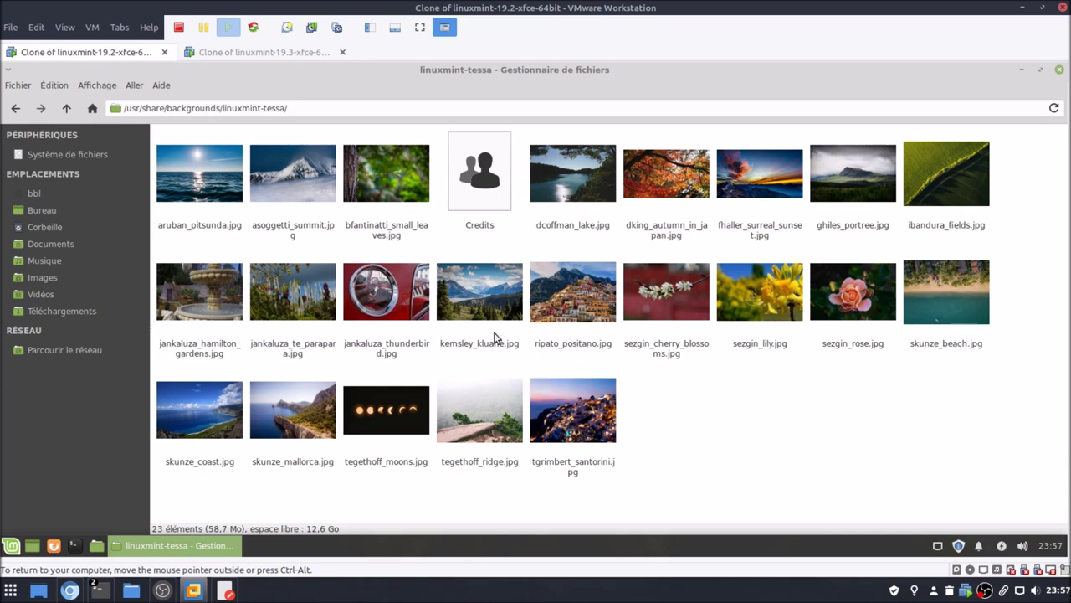
Step: In the 19.3 clone, browse to /usr/share/backgrounds with the file manager window maximized
left_click(257, 55)
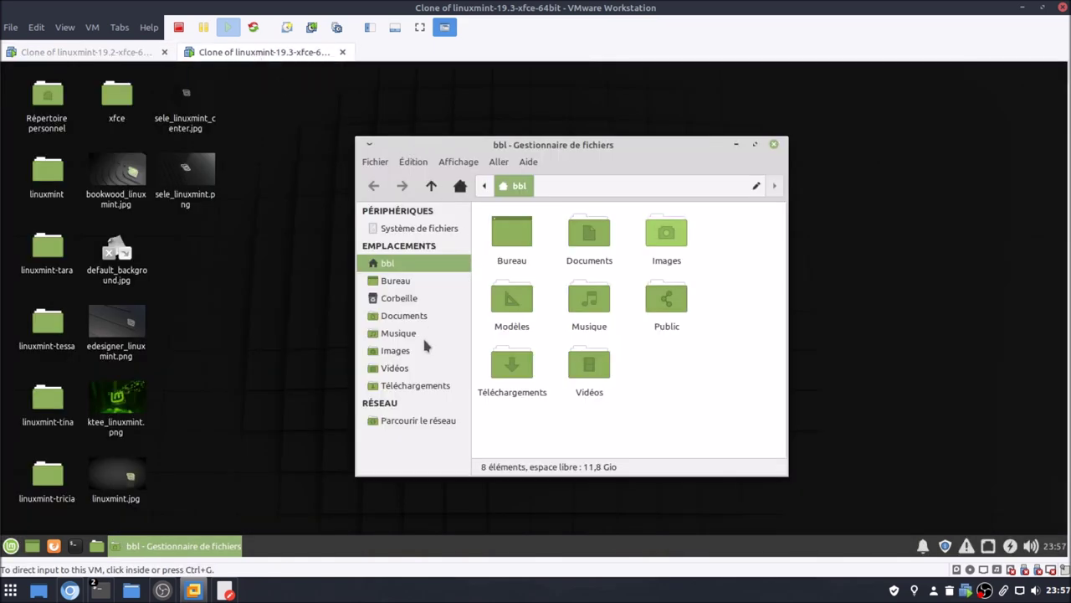
left_click(410, 231)
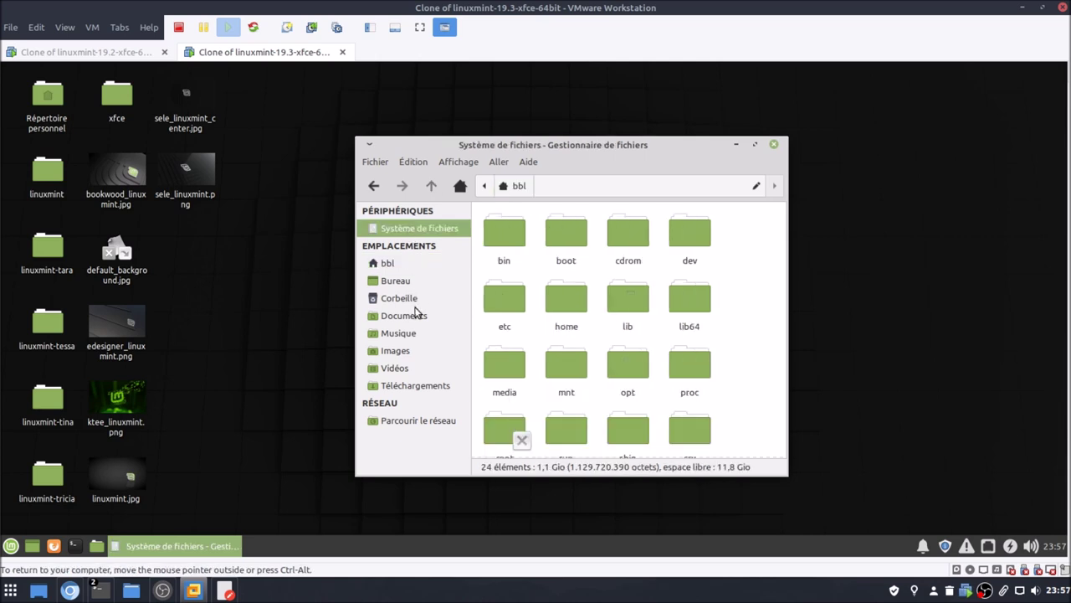
scroll(624, 339, "down", 3)
double_click(630, 342)
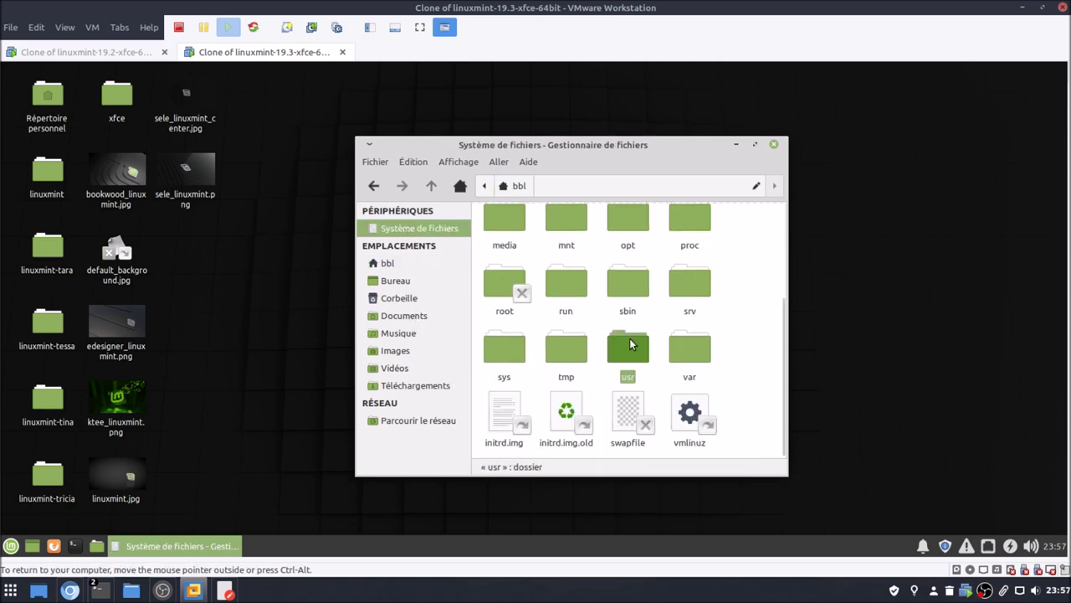
left_click(565, 298)
double_click(564, 298)
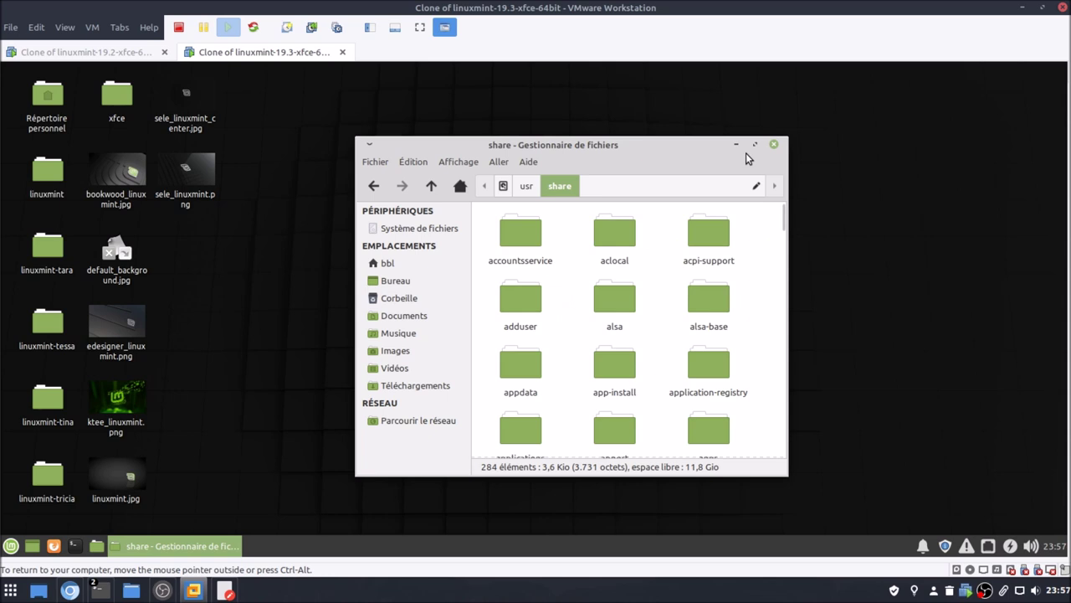
left_click(756, 145)
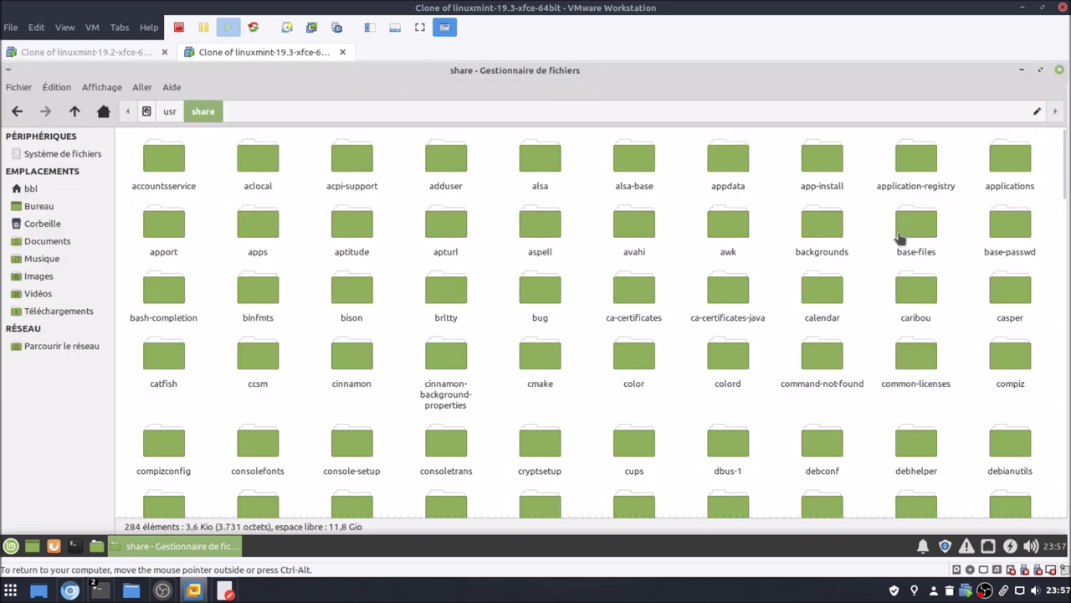
left_click(824, 226)
double_click(824, 226)
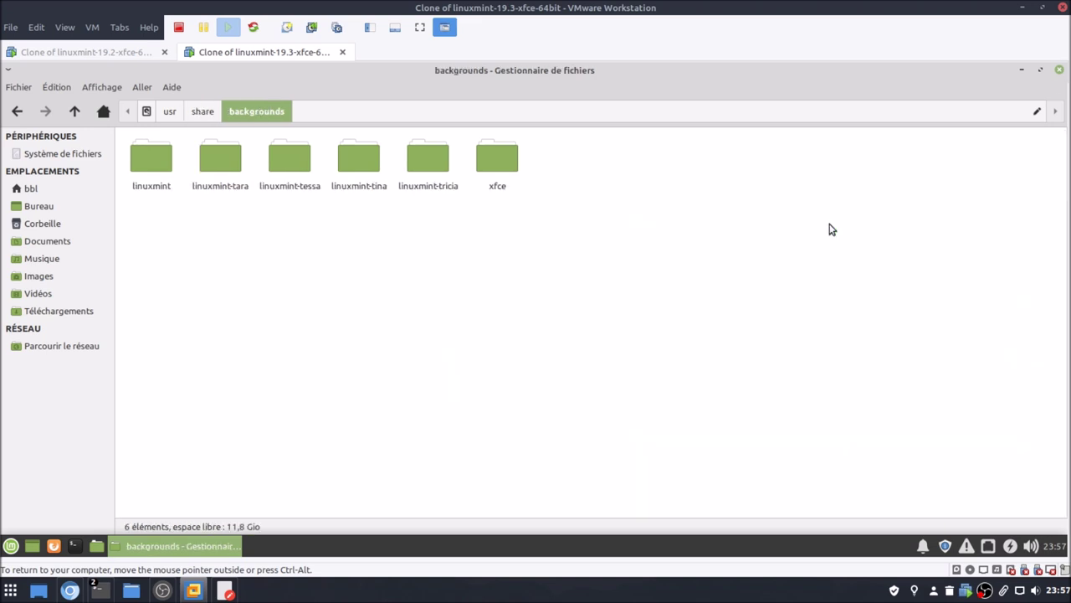
Step: Check which folder is shown in the 19.2 clone, and open the same linuxmint-tessa folder in the 19.3 clone
left_click(123, 50)
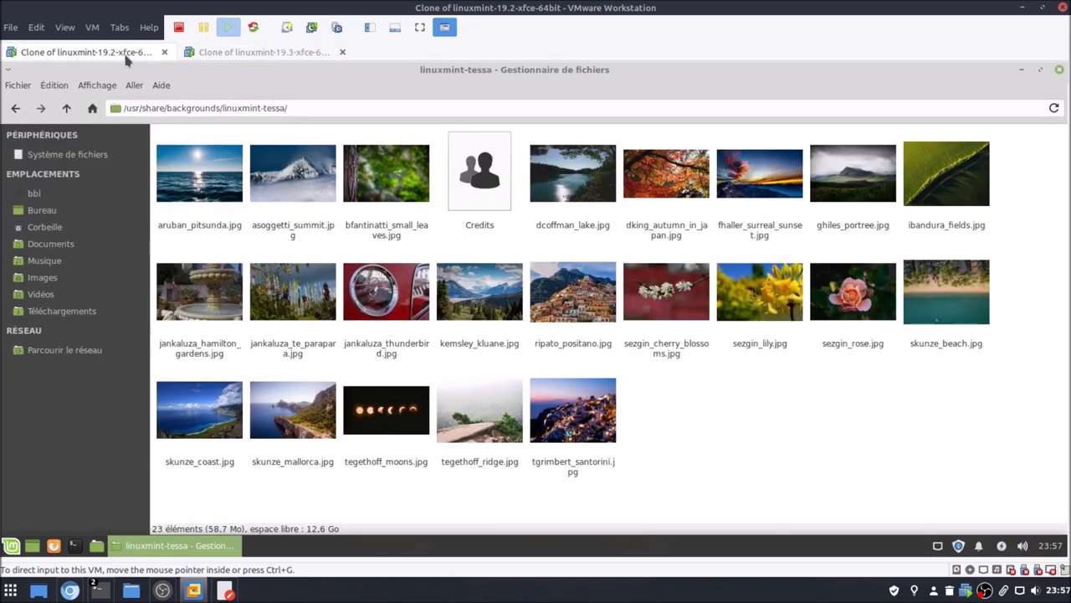
left_click(287, 53)
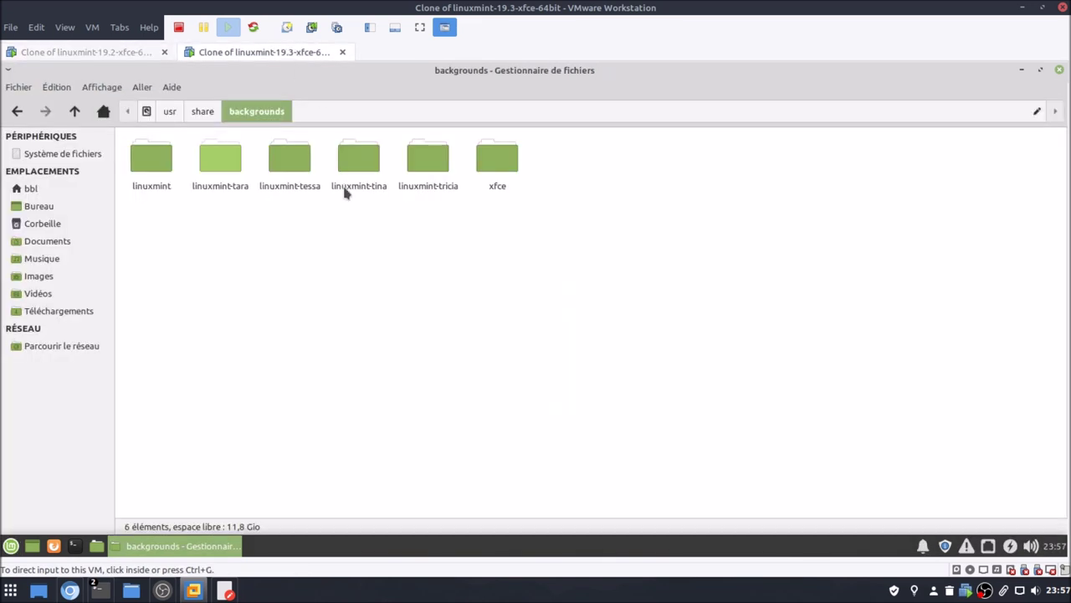
left_click(285, 162)
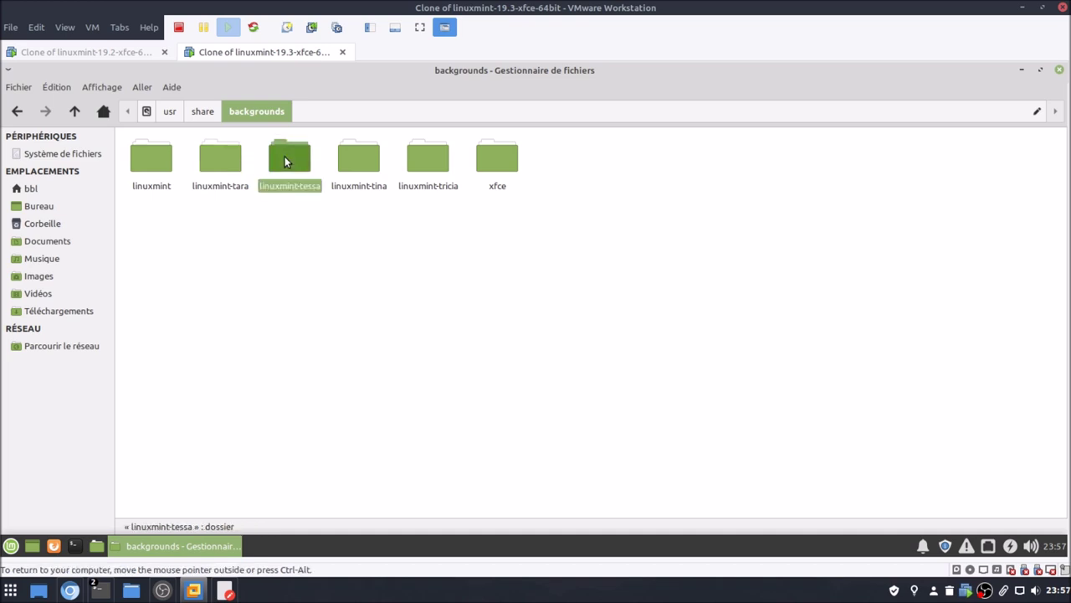
double_click(285, 162)
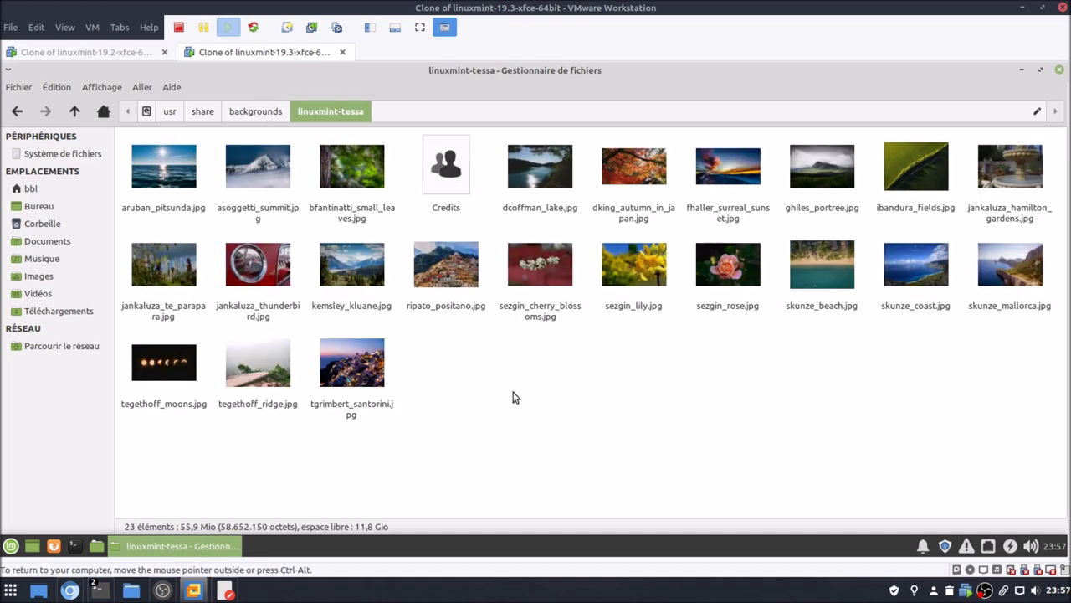
Step: Enlarge the linuxmint-tessa thumbnails in the 19.3 clone until five fit per row, and compare them with the 19.2 clone
scroll(514, 397, "up", 1)
scroll(515, 397, "up", 1)
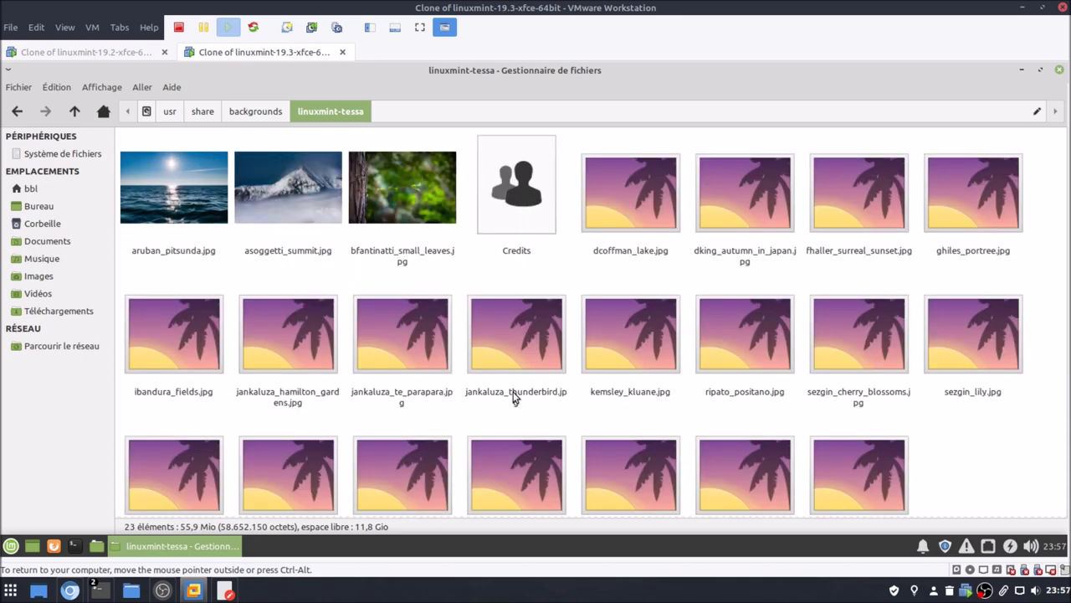
scroll(515, 397, "up", 1)
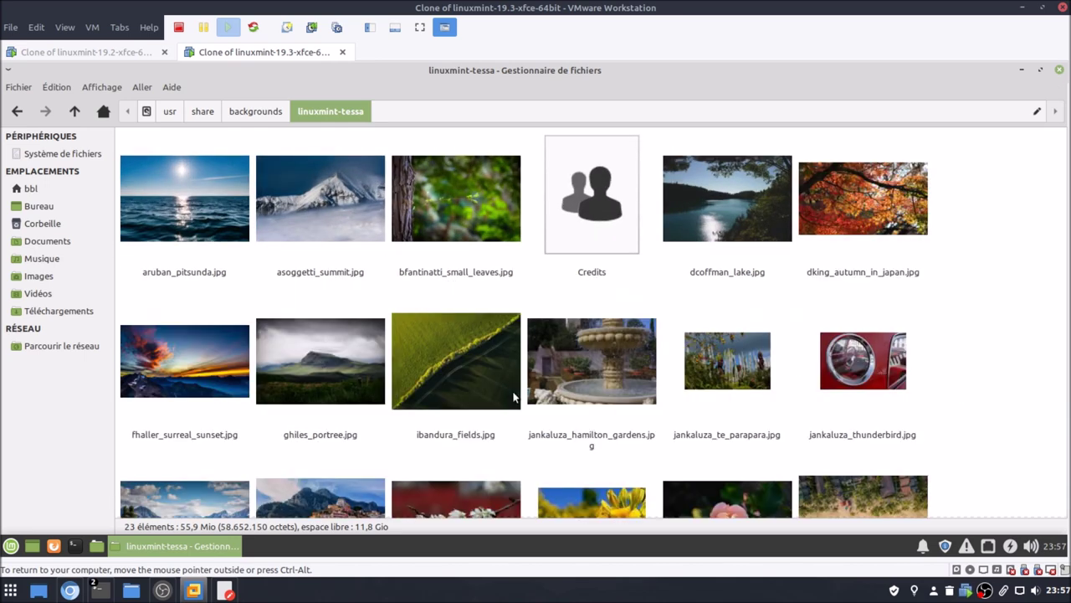
scroll(515, 397, "up", 1)
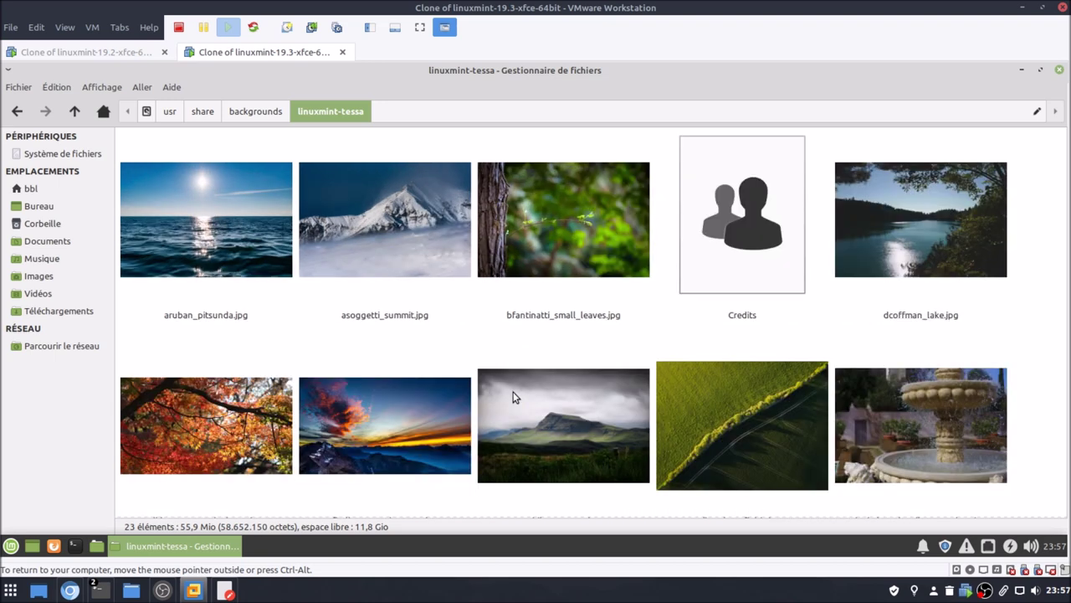
left_click(112, 54)
left_click(232, 53)
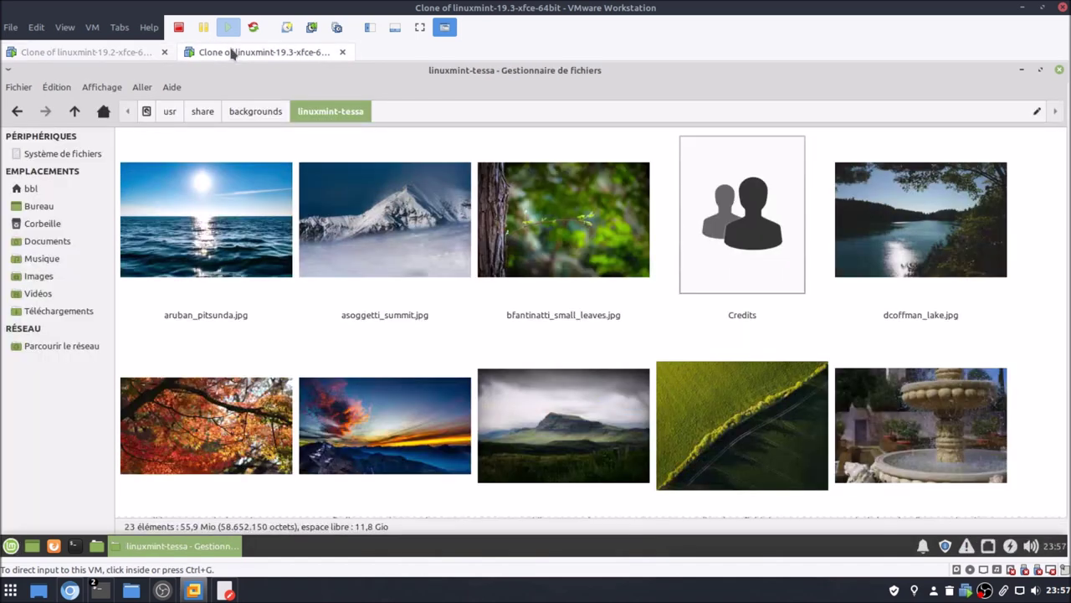
Step: Close the linuxmint-tessa file manager window in both the 19.2 clone and the 19.3 clone
left_click(130, 55)
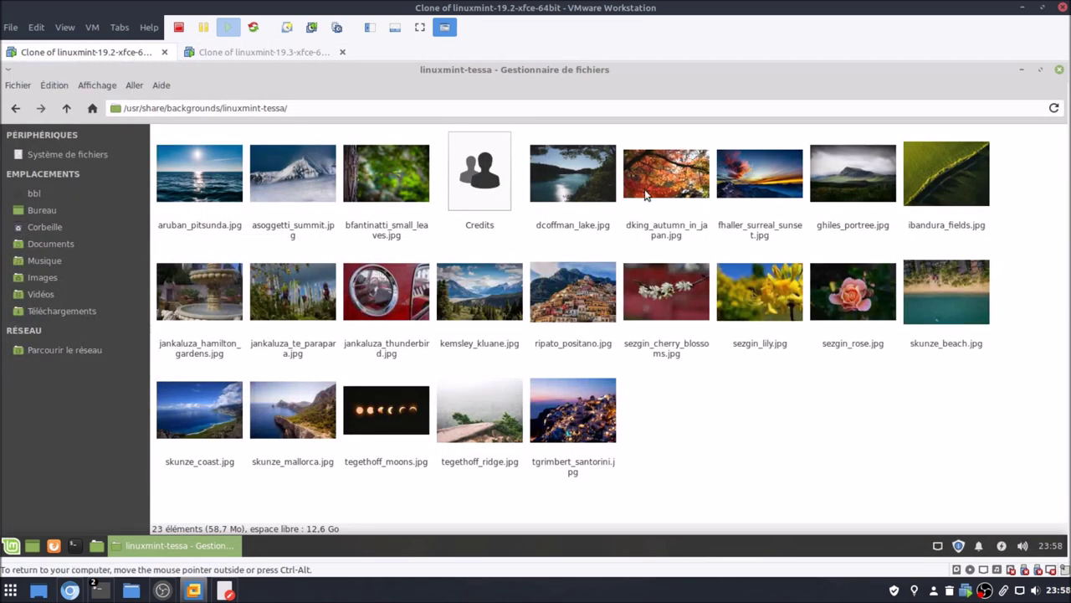
left_click(1058, 70)
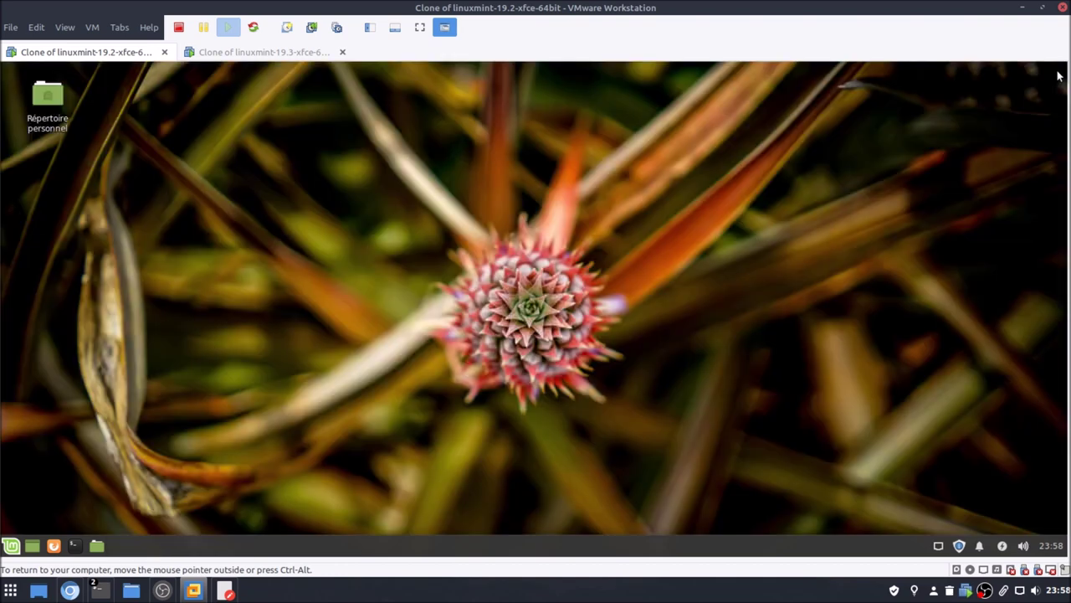
left_click(291, 53)
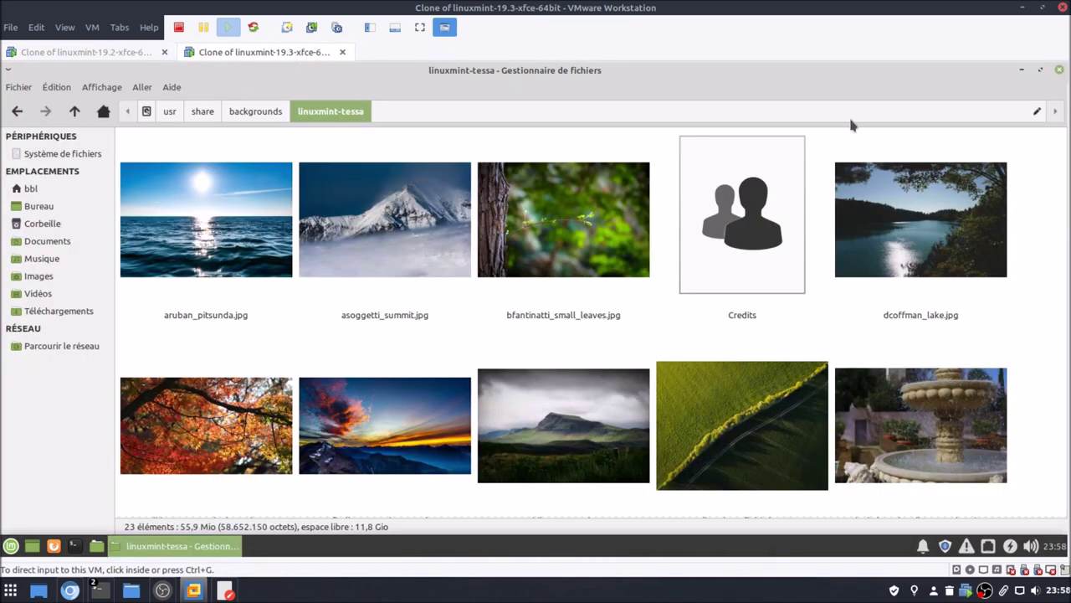
left_click(1059, 72)
Step: In the 19.2 clone, open the panel preferences and set the panel's background opacity to 0
left_click(128, 52)
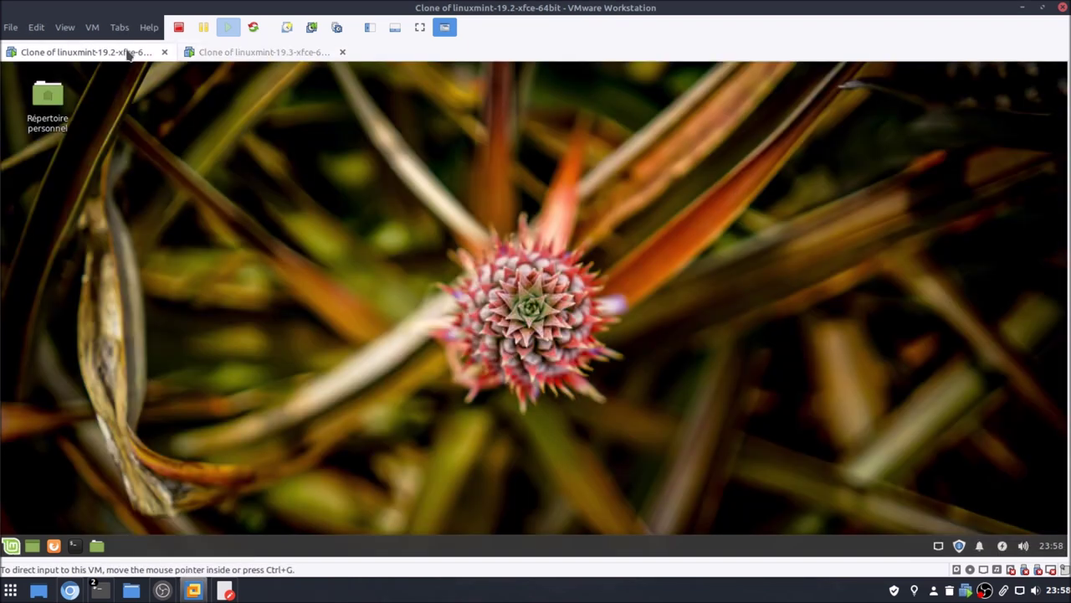
right_click(398, 540)
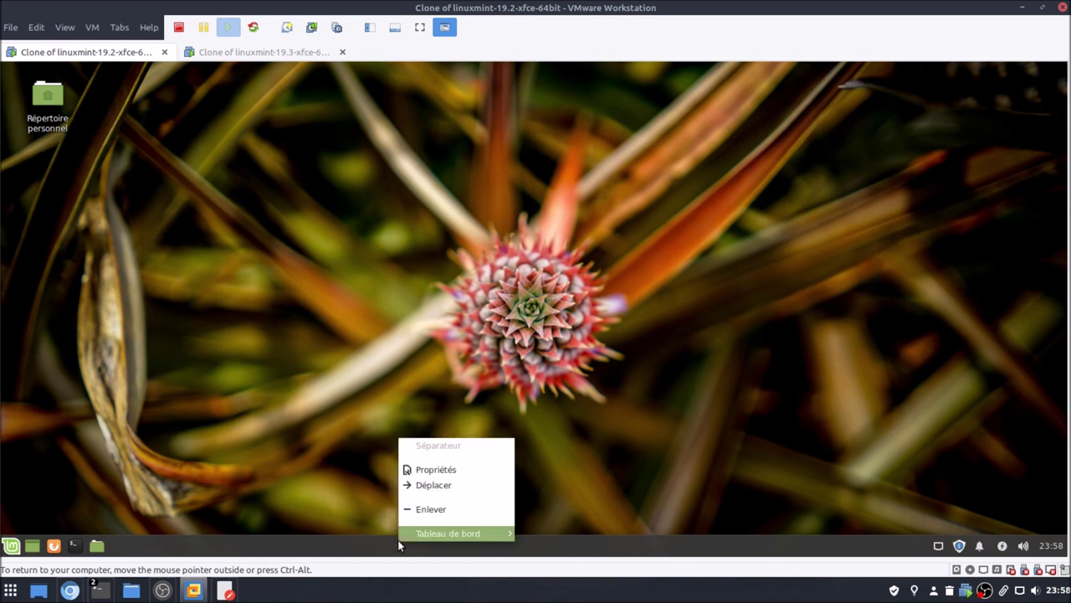
mouse_move(398, 536)
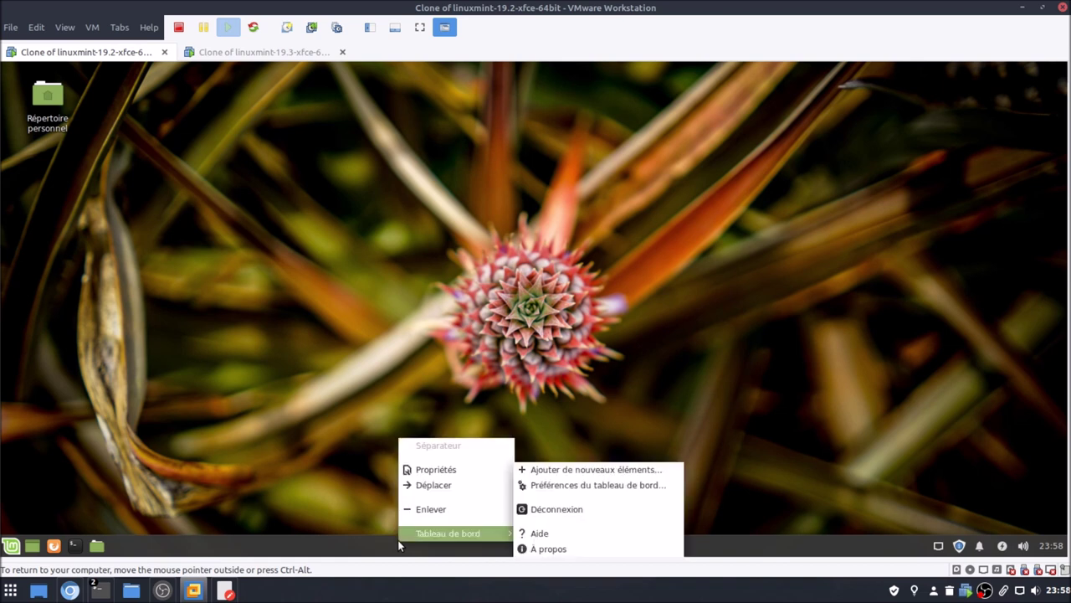
left_click(545, 486)
left_click_drag(204, 74, 519, 134)
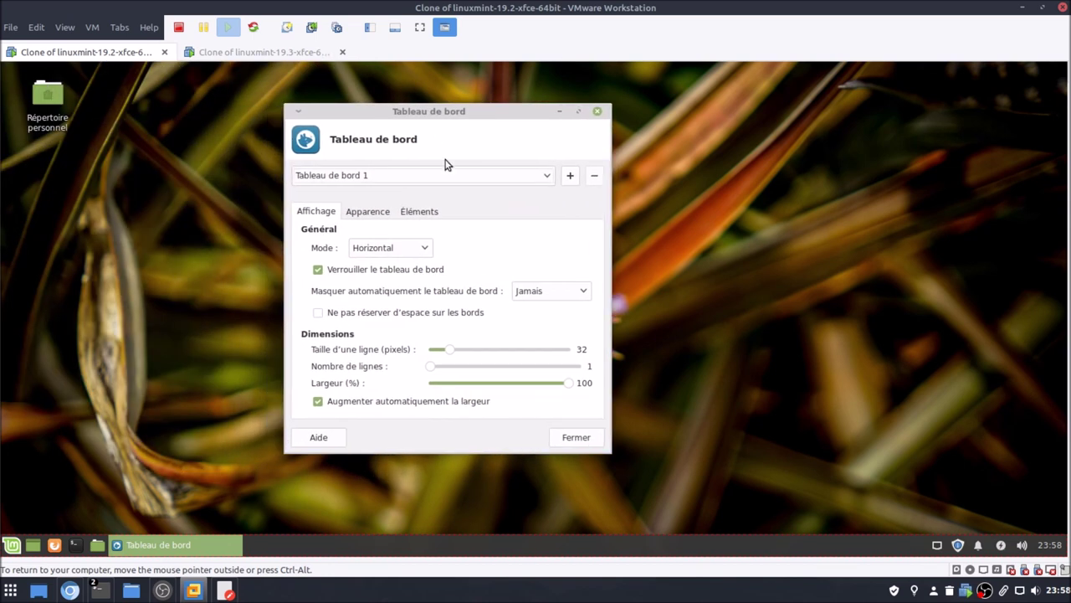
left_click(385, 211)
left_click_drag(554, 270, 313, 265)
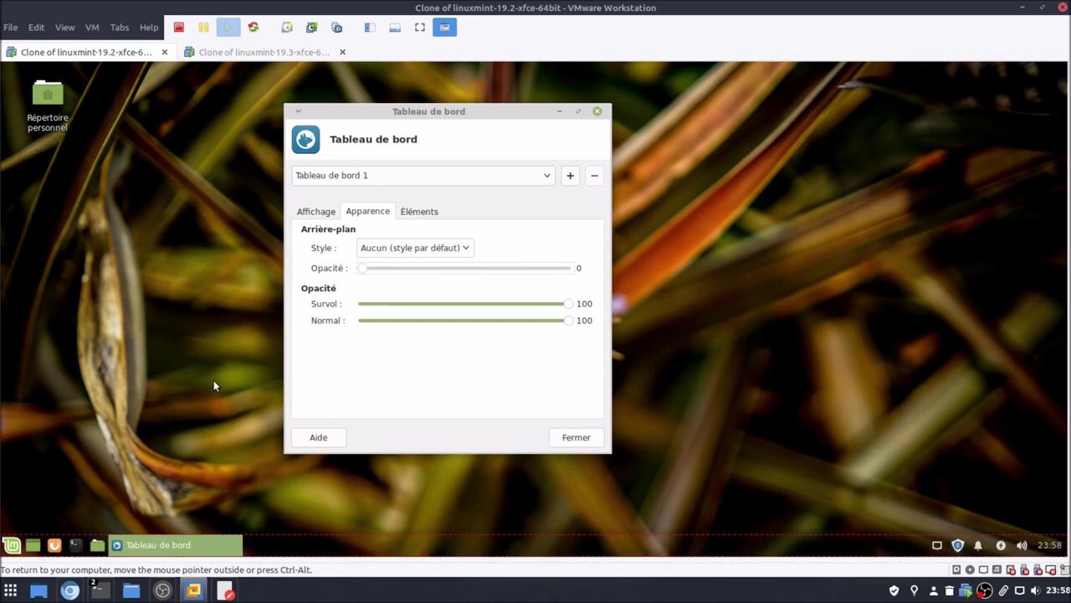
Step: In the 19.3 clone, open the panel preferences at the appearance settings and move the dialog toward the middle of the desktop
left_click(267, 48)
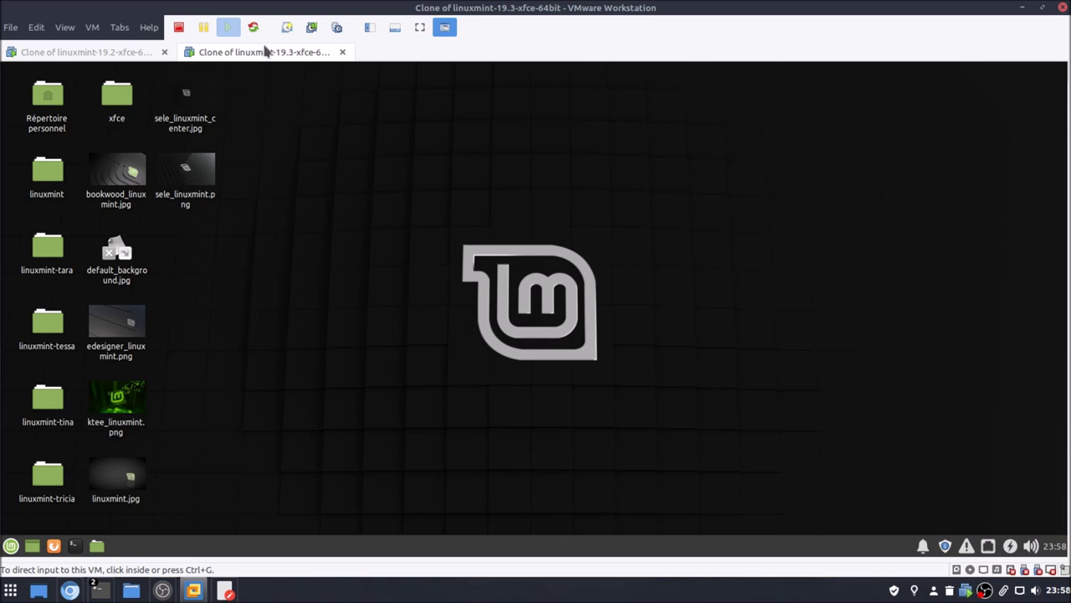
left_click(458, 550)
right_click(459, 550)
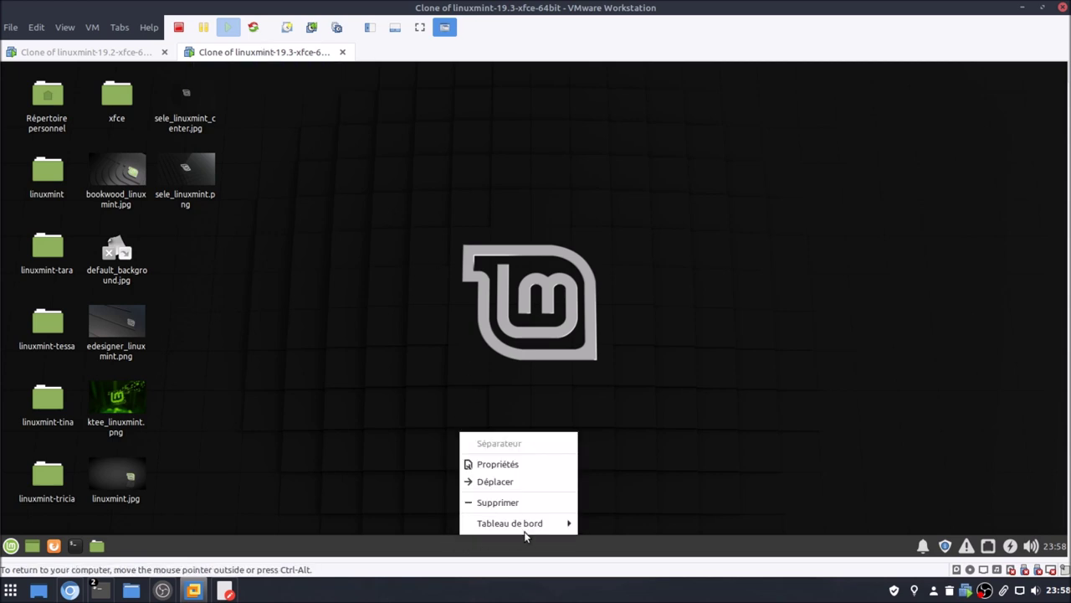
mouse_move(540, 526)
left_click(687, 467)
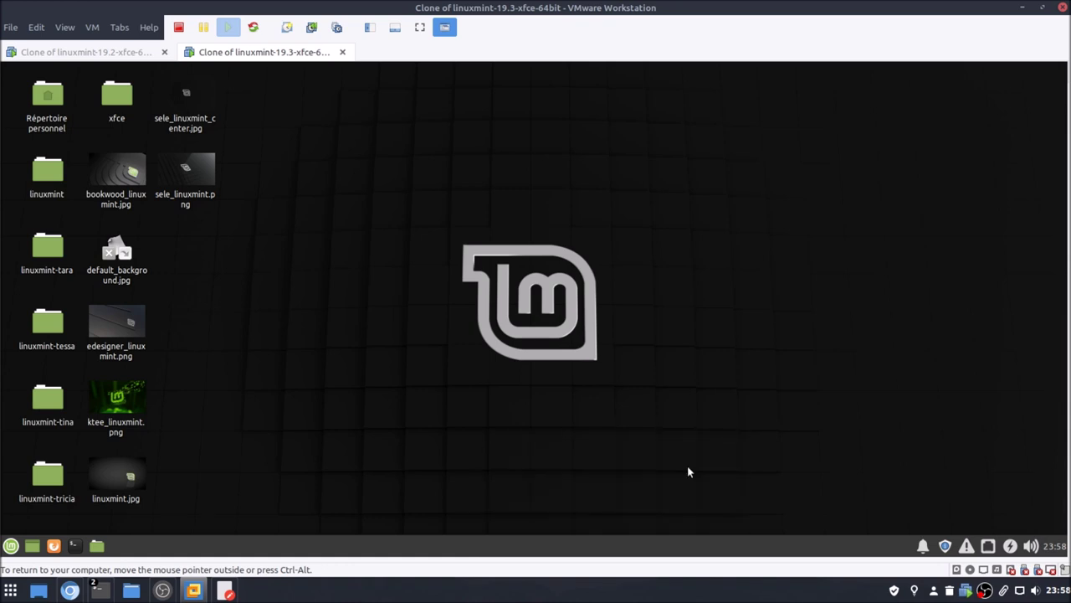
left_click_drag(240, 65, 681, 126)
left_click(506, 217)
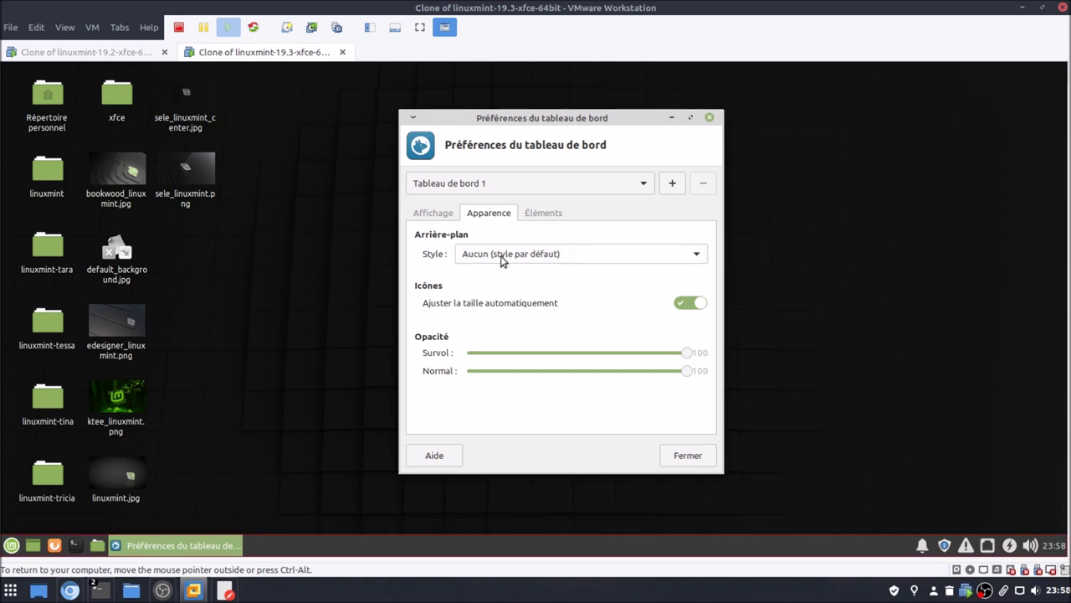
Step: Set the panel background style to Couleur pleine and make its #393939 colour fully transparent
left_click(503, 260)
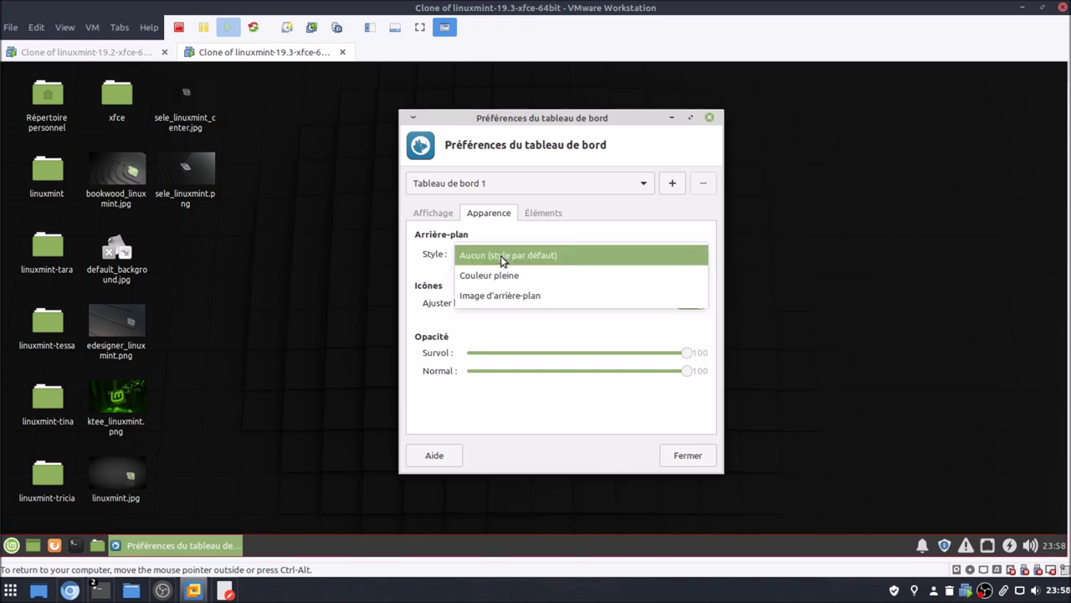
left_click(497, 274)
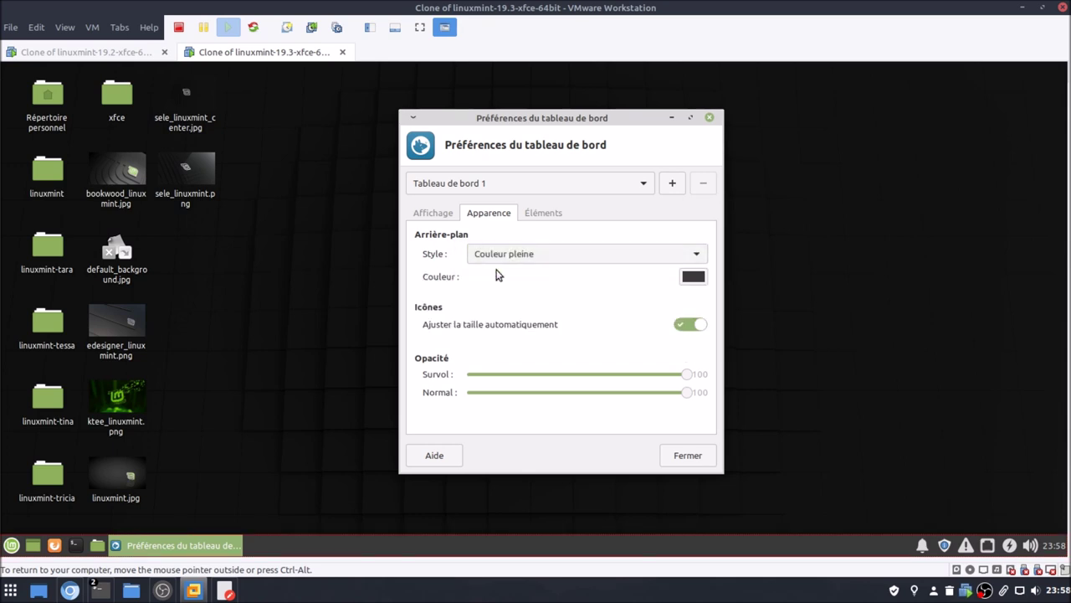
left_click(691, 279)
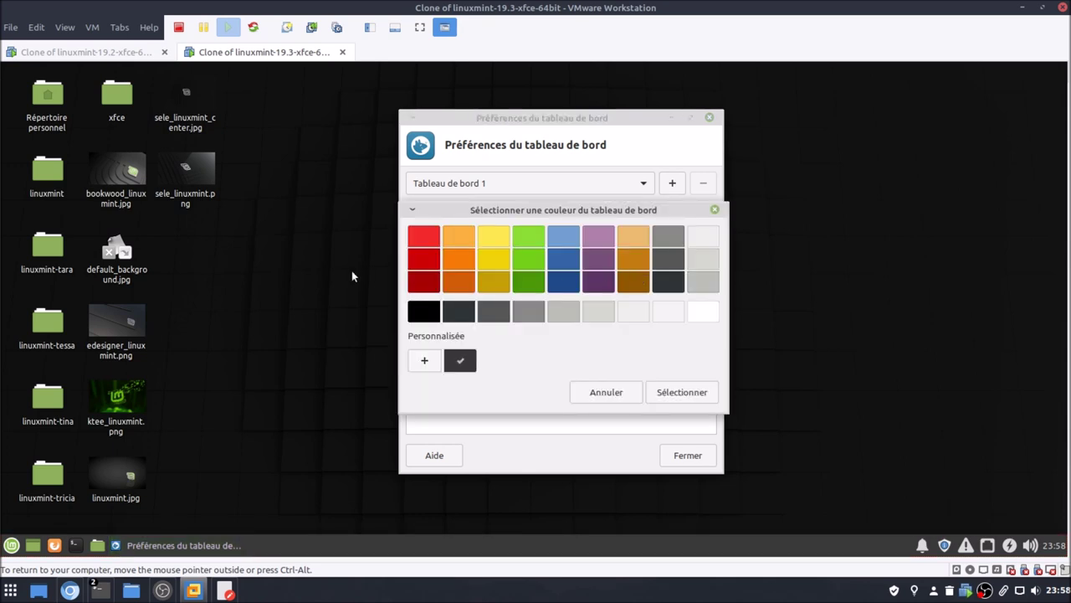
right_click(459, 362)
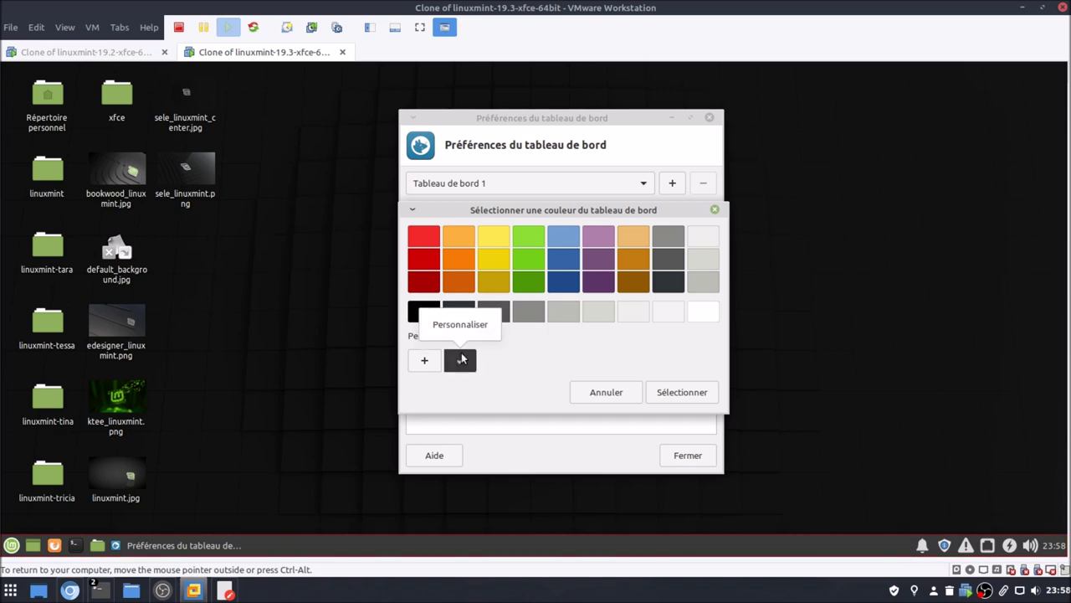
left_click(470, 329)
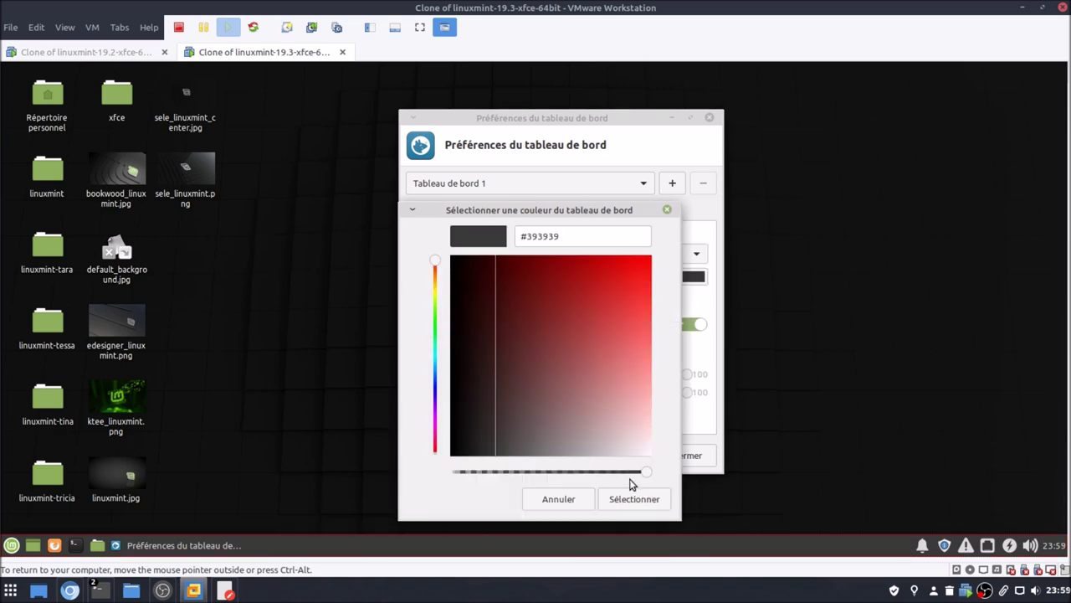
left_click_drag(638, 466, 439, 465)
left_click(634, 506)
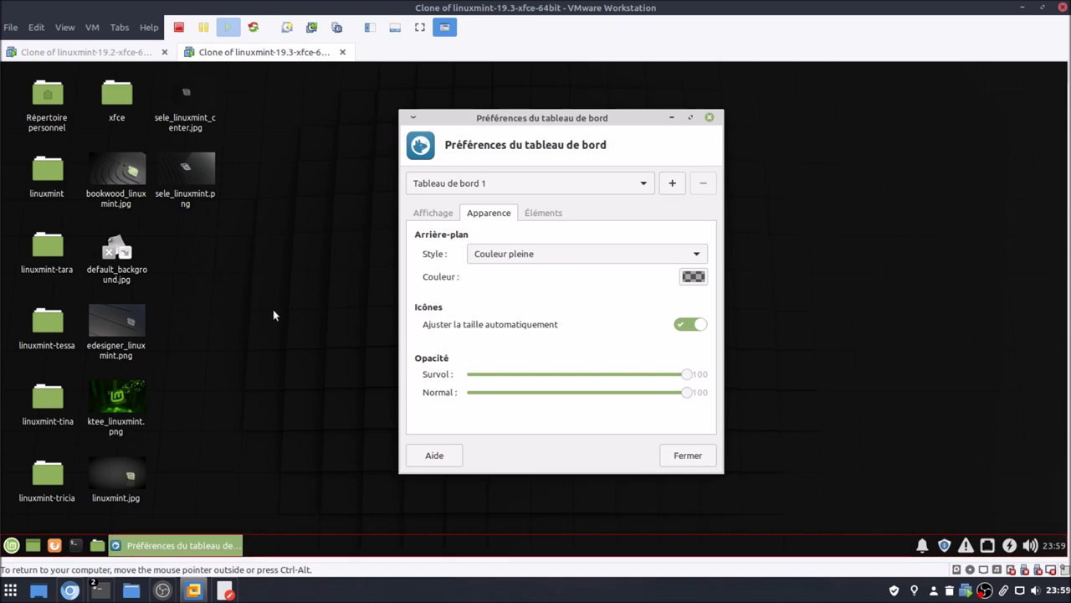
Step: Set ktee_linuxmint.png as the desktop wallpaper and change the panel's background colour to green #73D216
right_click(137, 399)
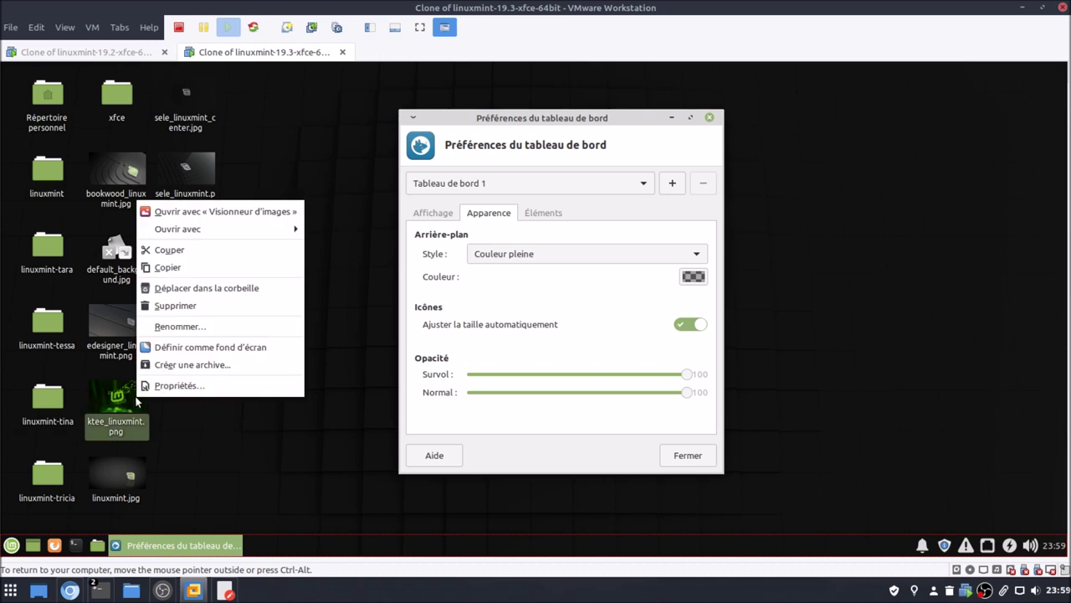
left_click(189, 351)
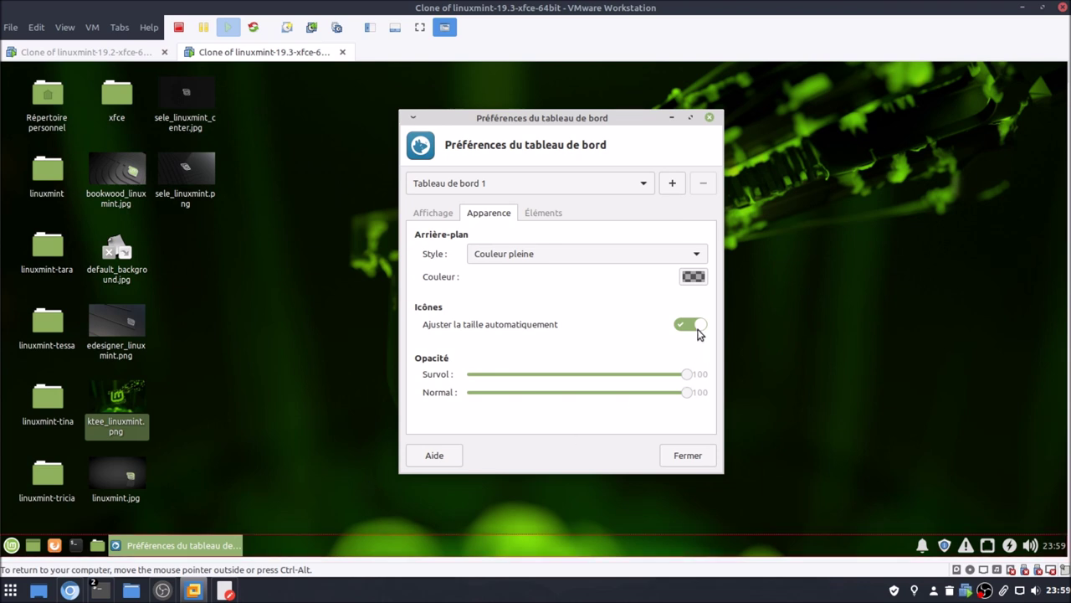
left_click(693, 276)
left_click(519, 257)
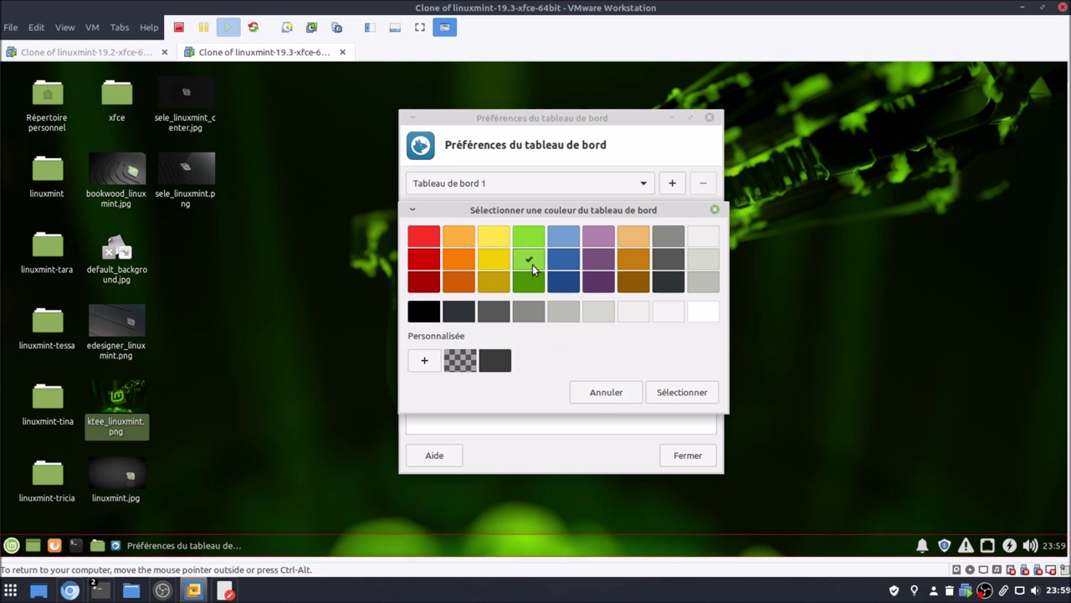
left_click(530, 298)
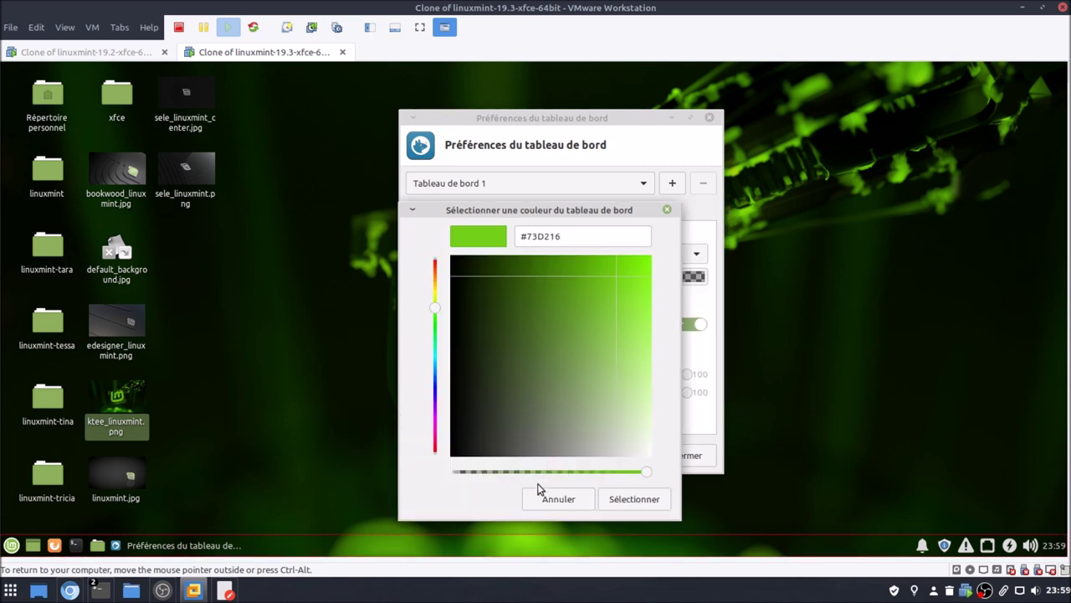
left_click(634, 498)
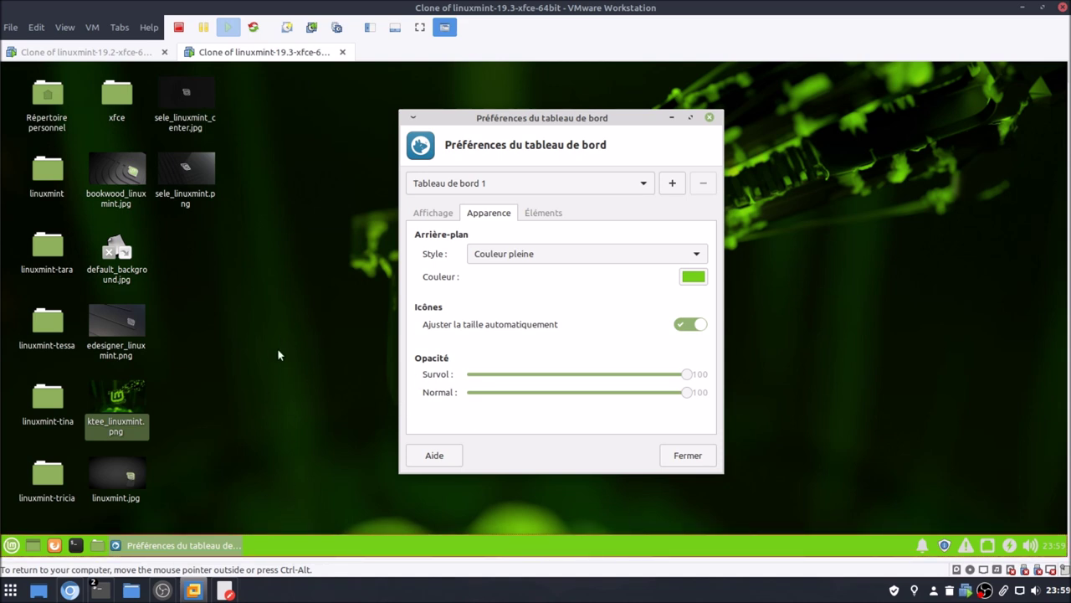
Step: Reopen the custom colour editor for the panel's green background
left_click(694, 277)
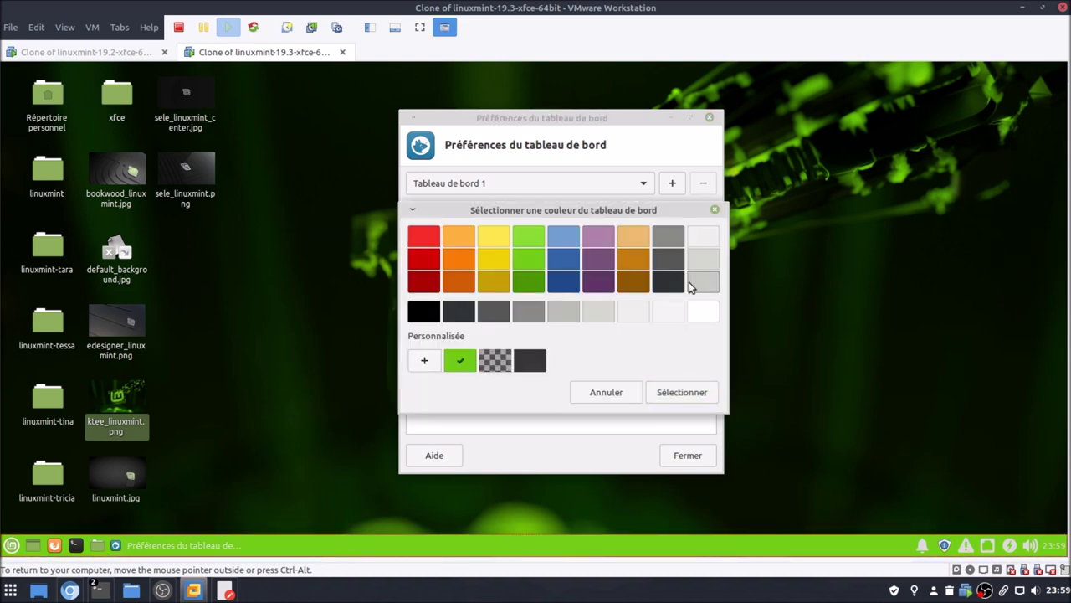
right_click(453, 363)
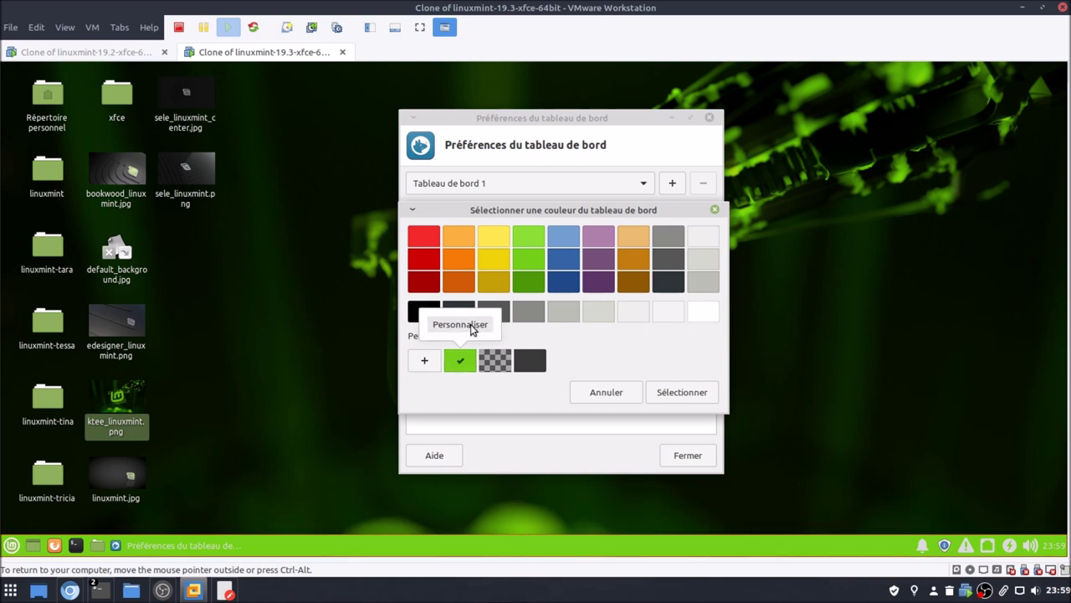
left_click(431, 323)
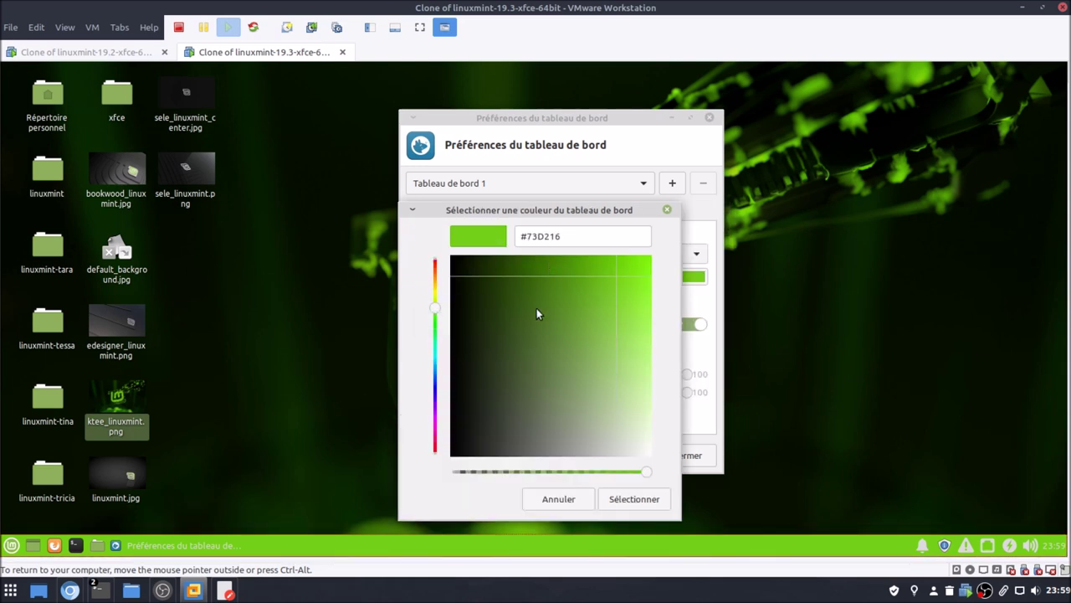
Step: Open the software manager, search for "pick" and look through the results for a colour picker
left_click(11, 545)
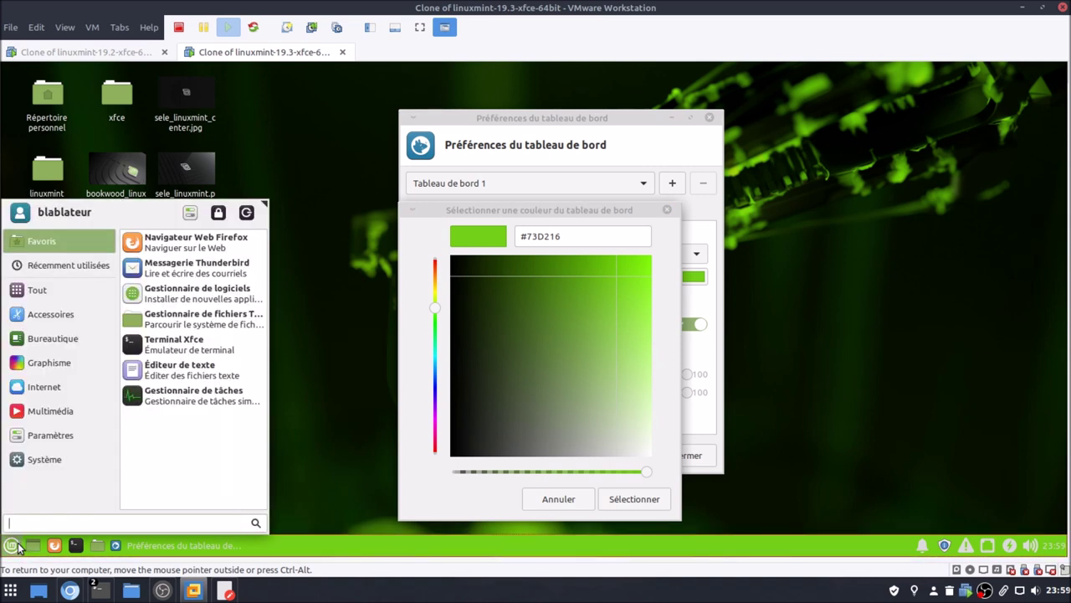
left_click(216, 294)
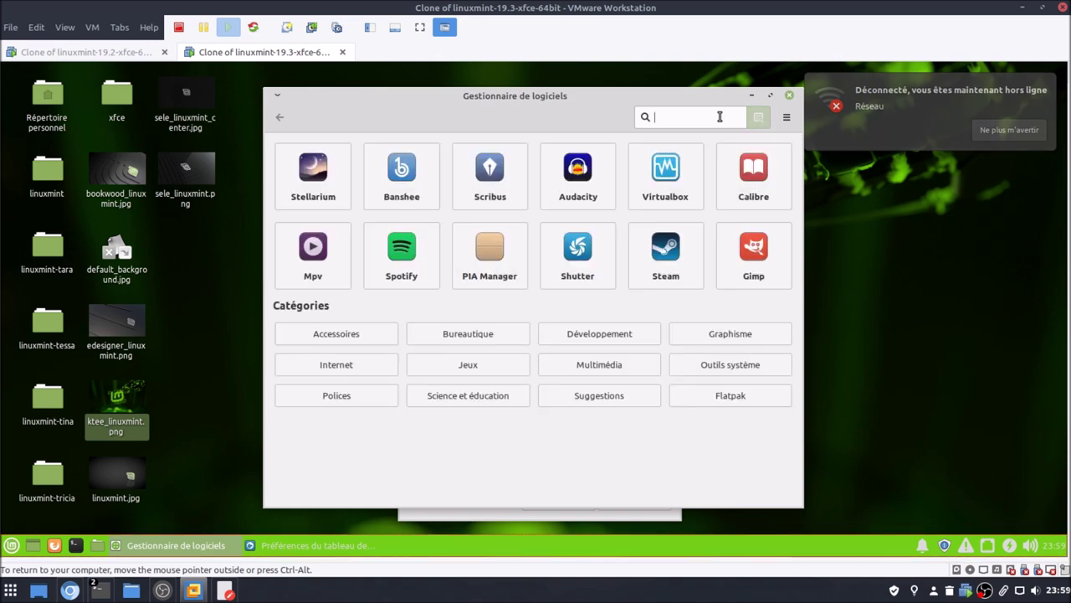
type("pick")
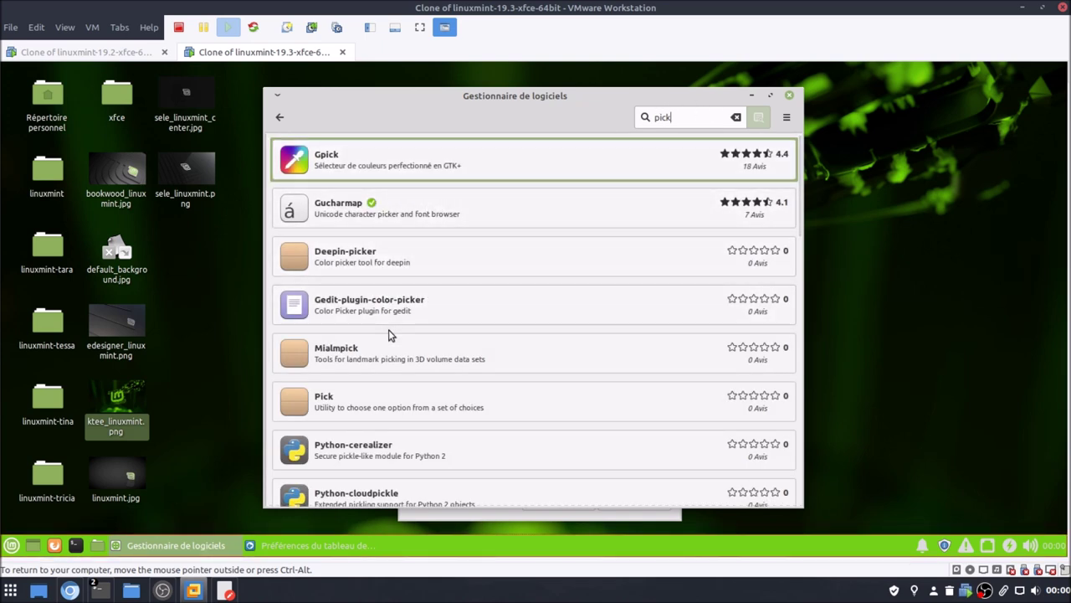
scroll(389, 335, "down", 1)
scroll(388, 335, "down", 1)
scroll(388, 335, "down", 5)
scroll(389, 335, "down", 3)
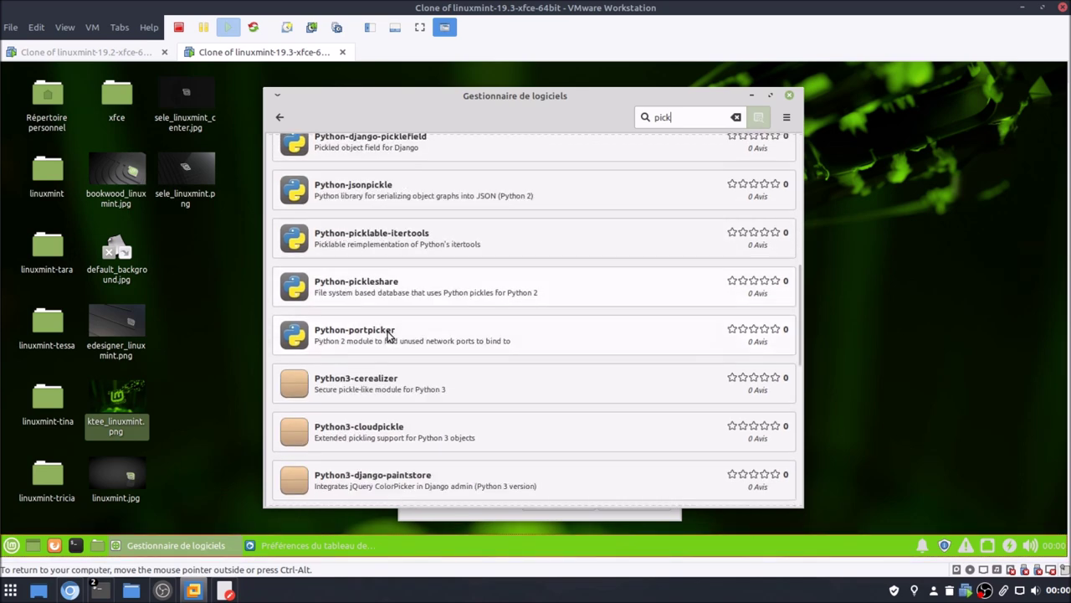
scroll(388, 335, "down", 1)
scroll(389, 335, "down", 1)
scroll(389, 335, "up", 11)
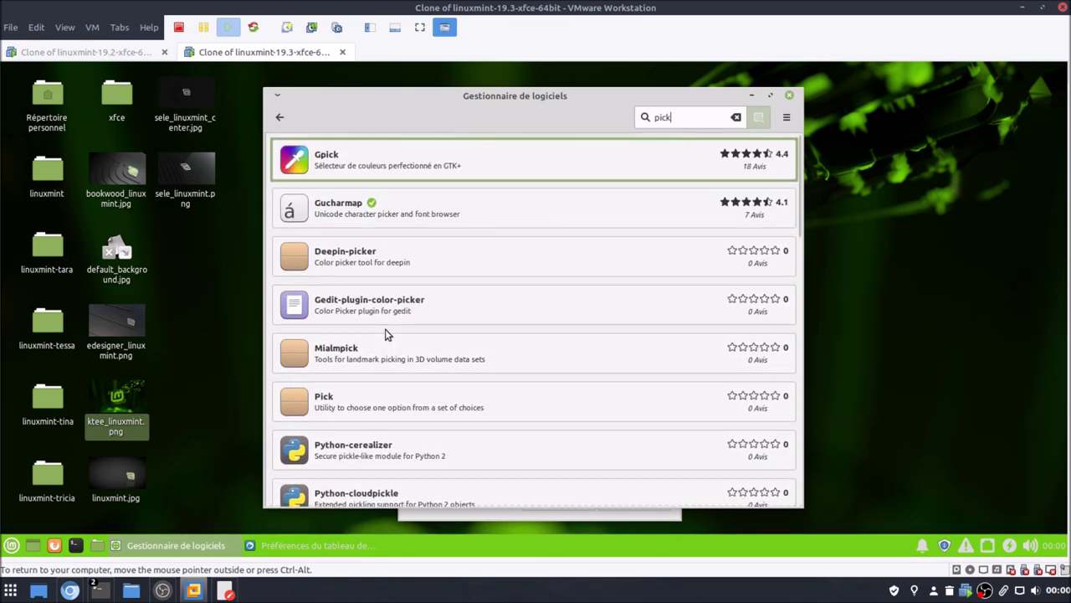
Step: Install Deepin-picker along with its additional packages, entering the account password to authorise the installation
left_click(342, 256)
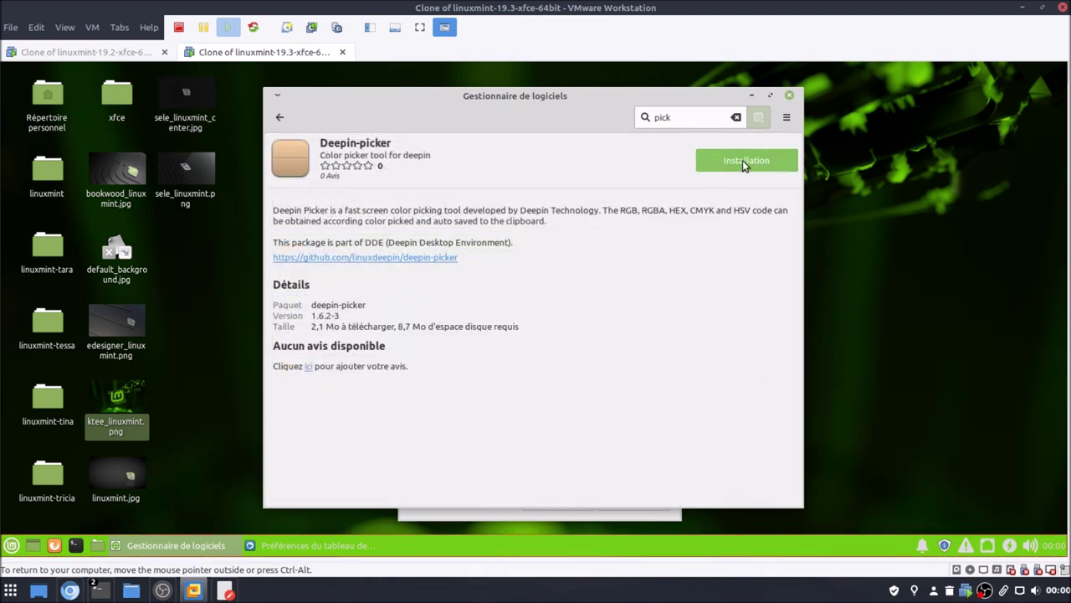
left_click(742, 160)
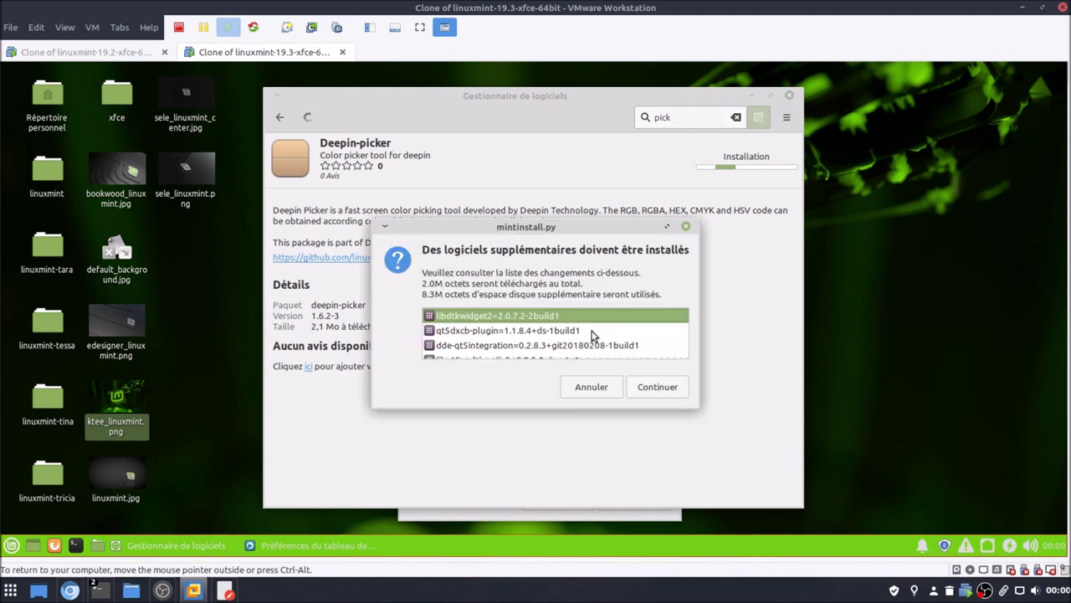
left_click(642, 390)
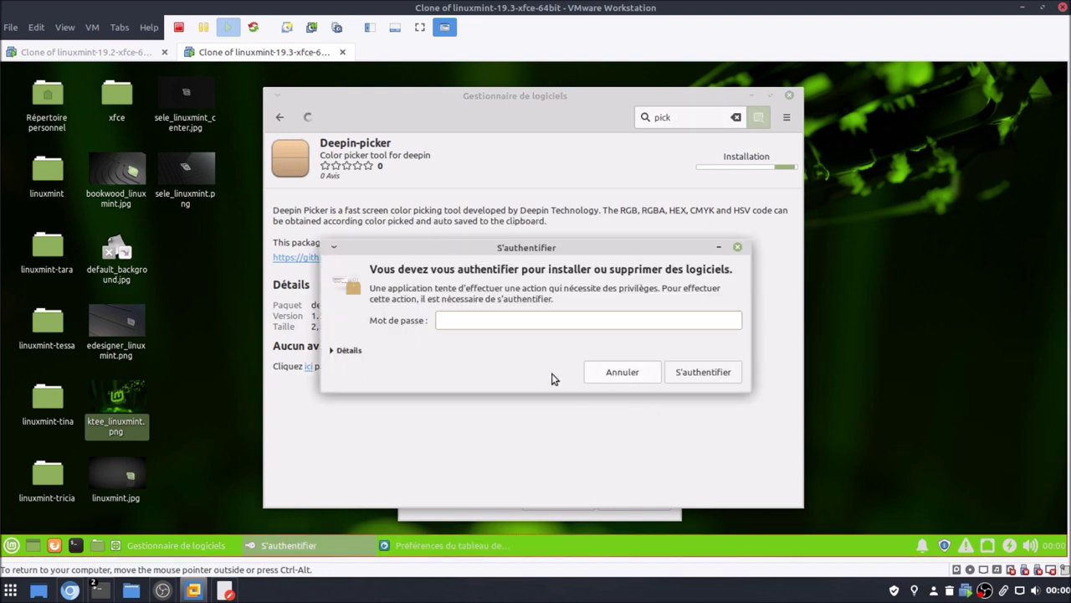
type("••••••")
key("Return")
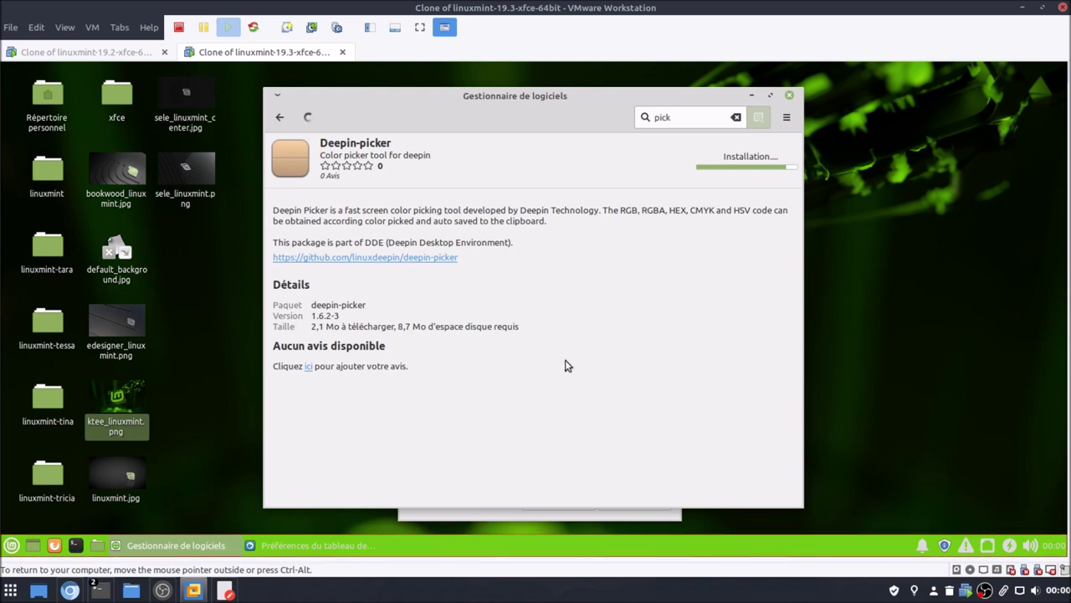
Step: Close the software manager and sample the dark grey #161717 from the desktop wallpaper with Deepin Picker
left_click(790, 97)
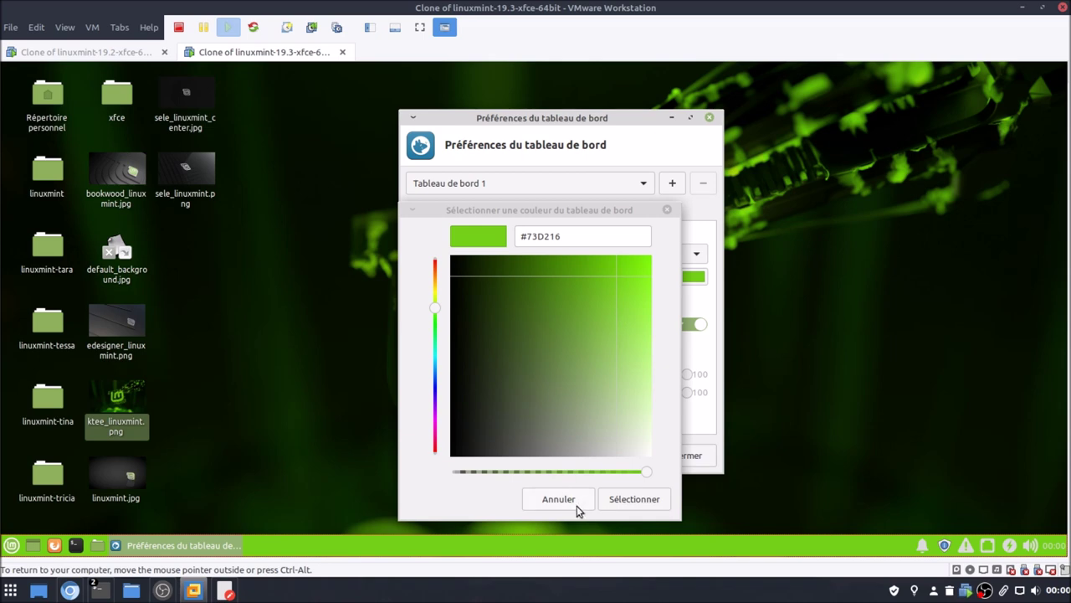
left_click(11, 545)
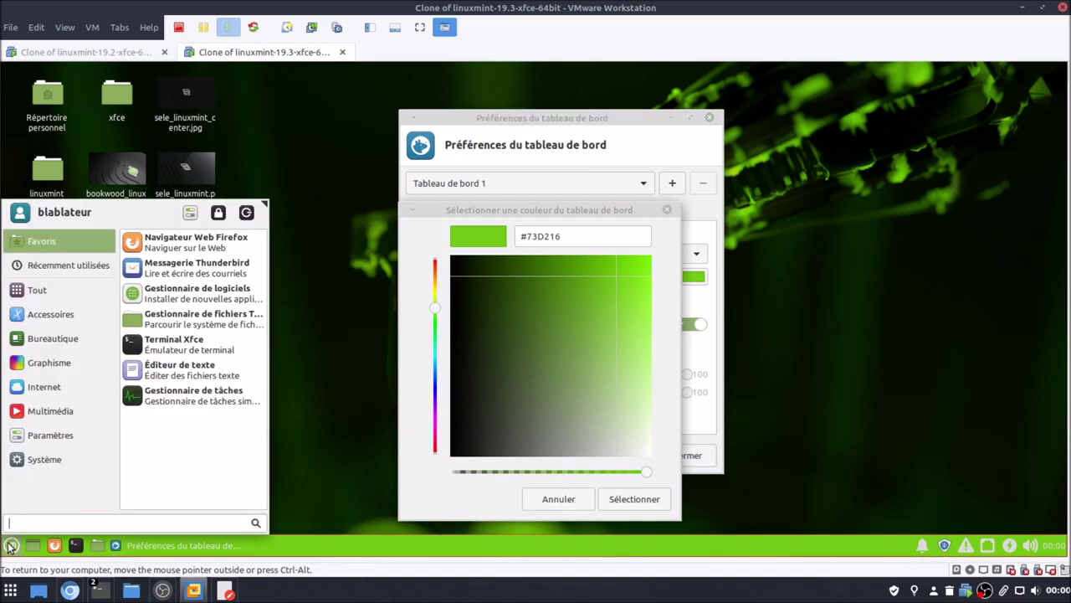
type("pi")
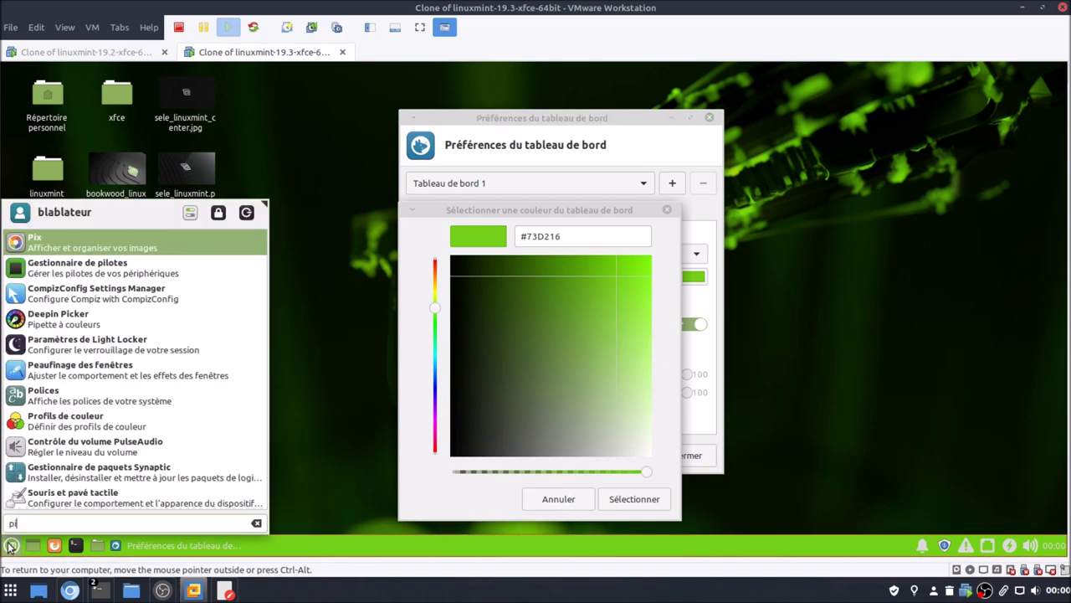
left_click(107, 324)
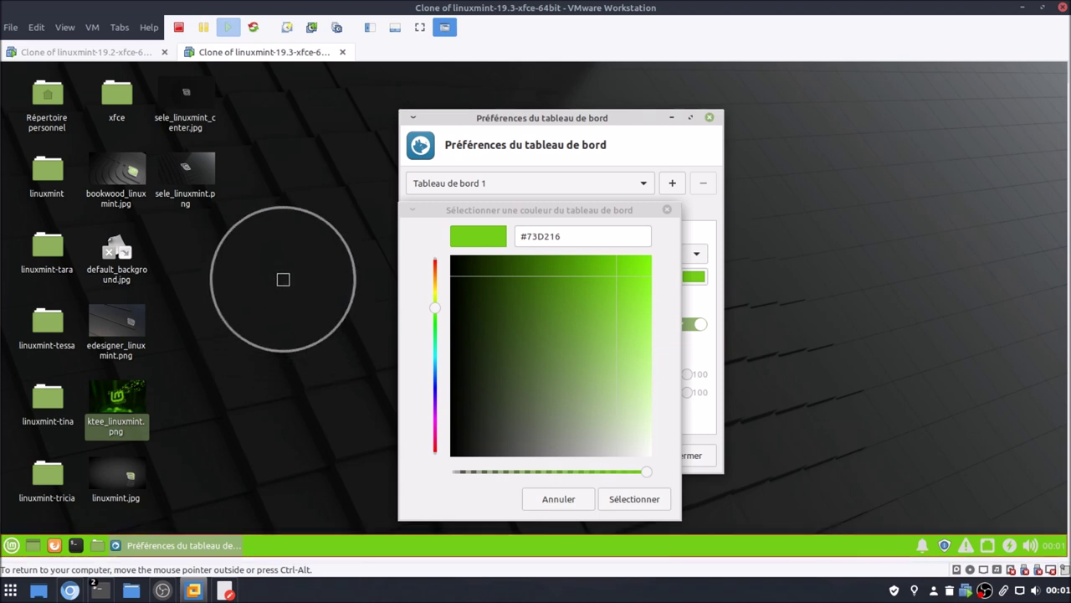
left_click(283, 278)
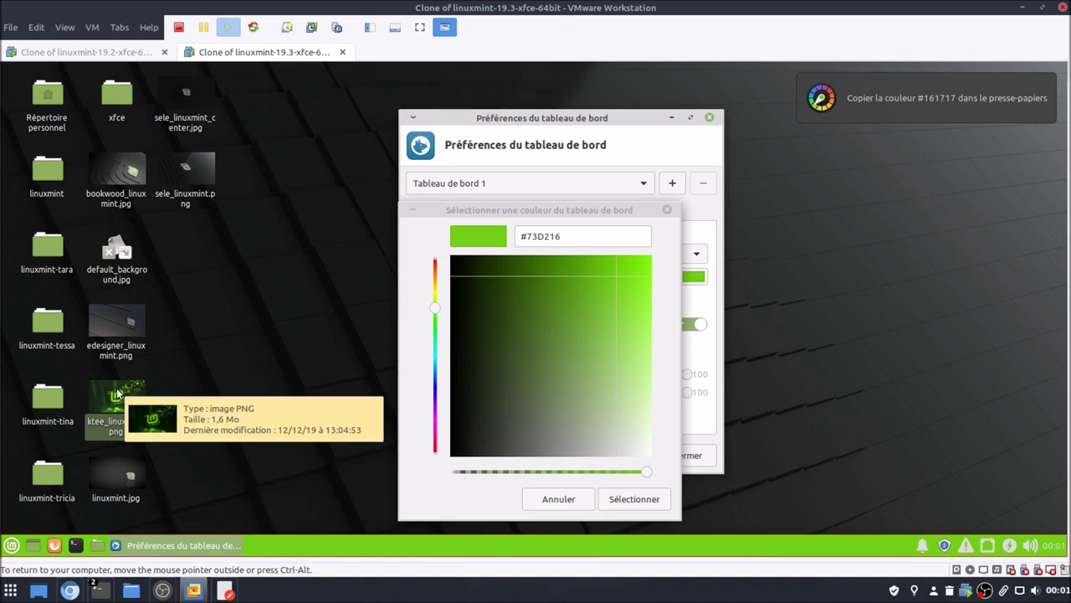
Step: Turn off the timed wallpaper change and set ktee_linuxmint.png as the desktop wallpaper again
right_click(259, 344)
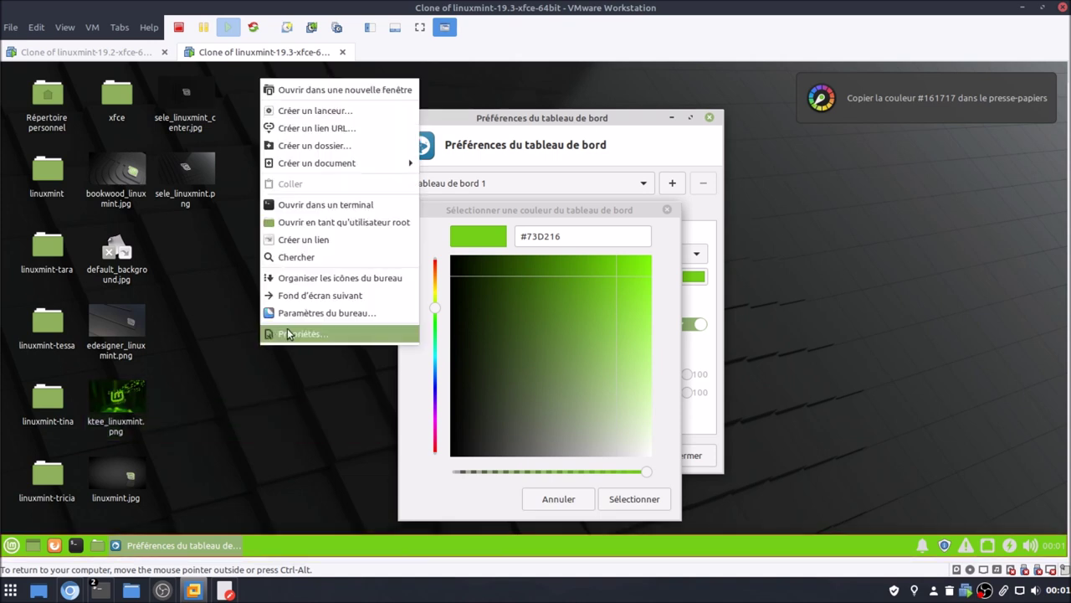
left_click(296, 312)
left_click(314, 456)
left_click(710, 235)
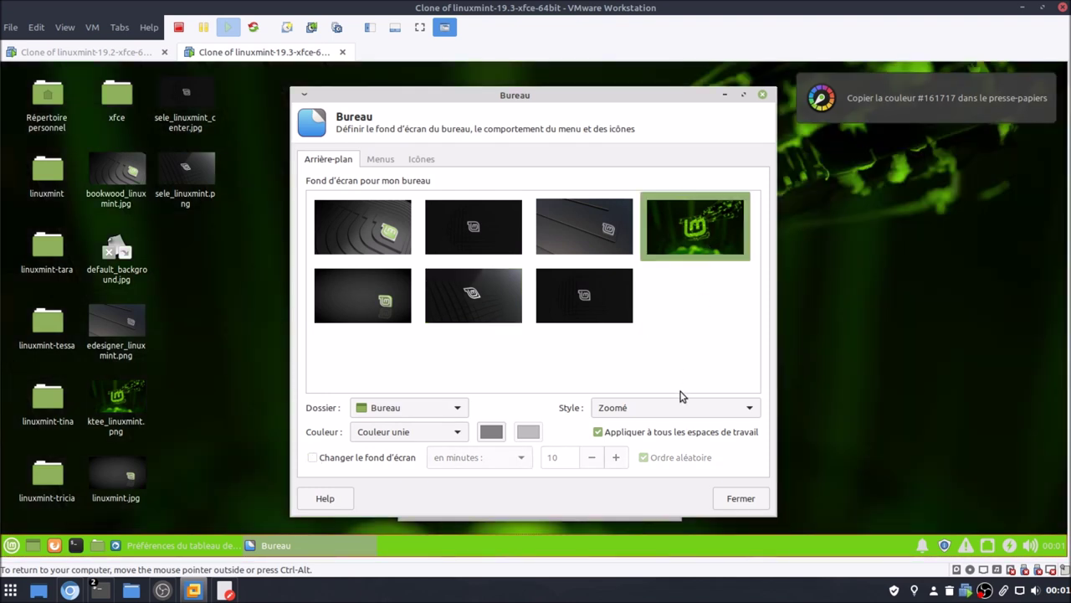
left_click(741, 498)
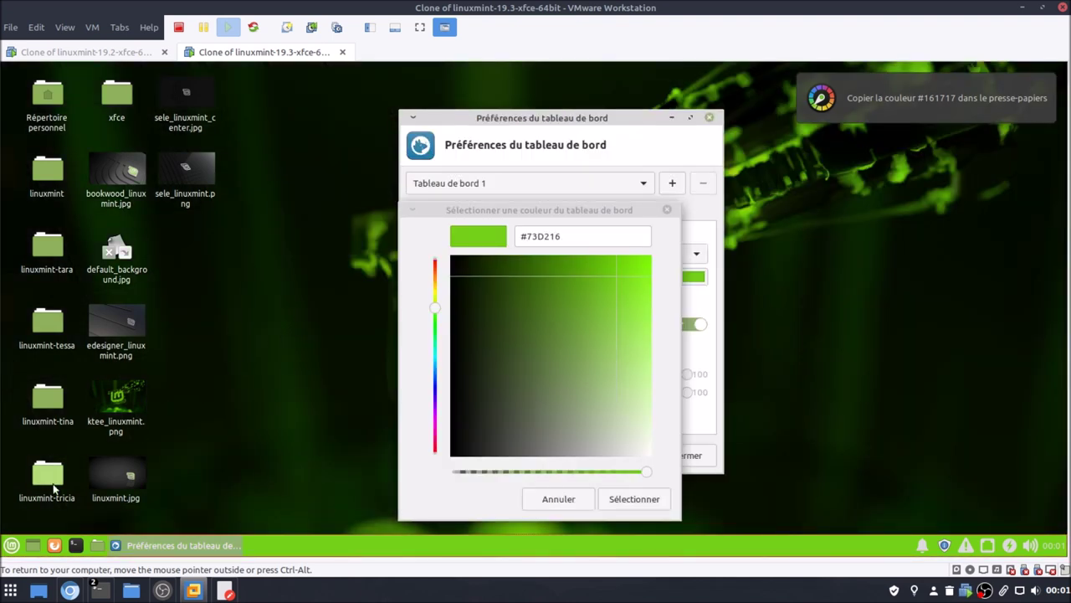
Step: Copy the dark green colour #0A2100 from the desktop wallpaper with Deepin Picker
left_click(11, 545)
type("pick")
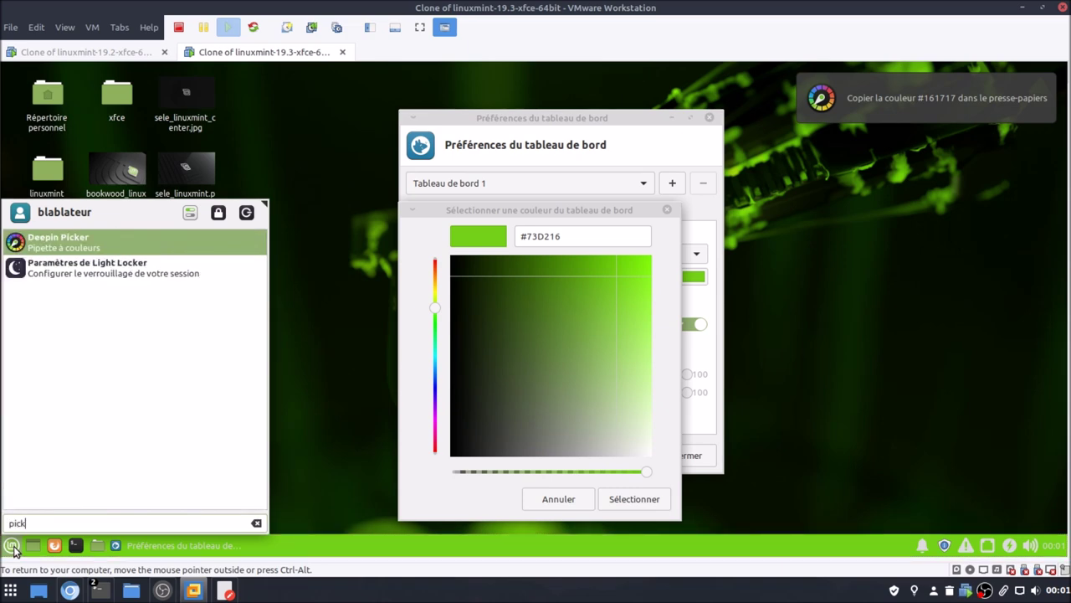
left_click(144, 243)
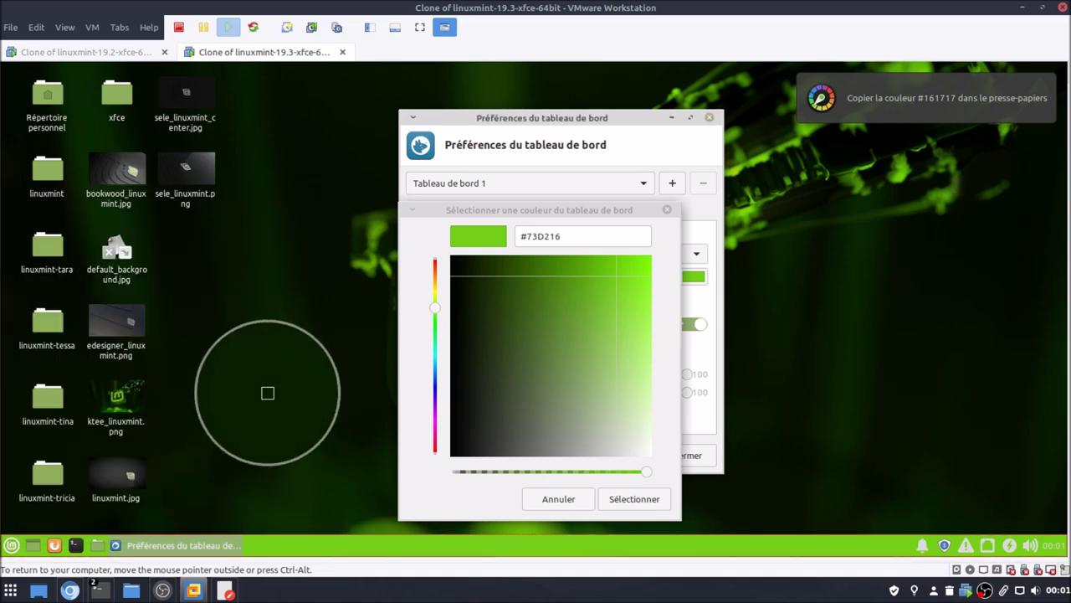
left_click(268, 392)
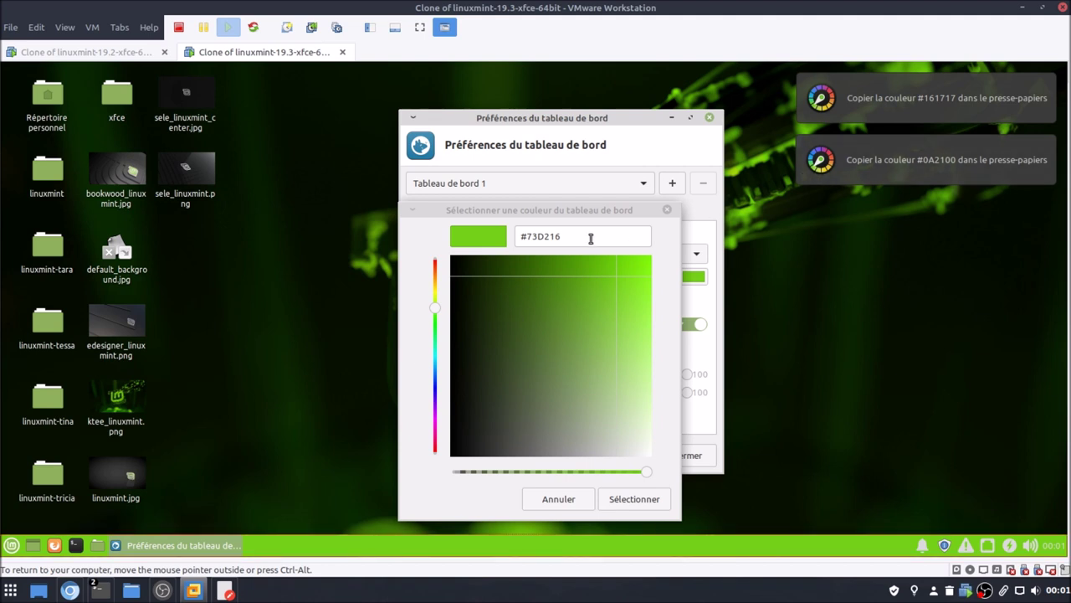
Step: Set the panel's background colour to #0A2100 and close the panel preferences
left_click_drag(591, 237, 502, 241)
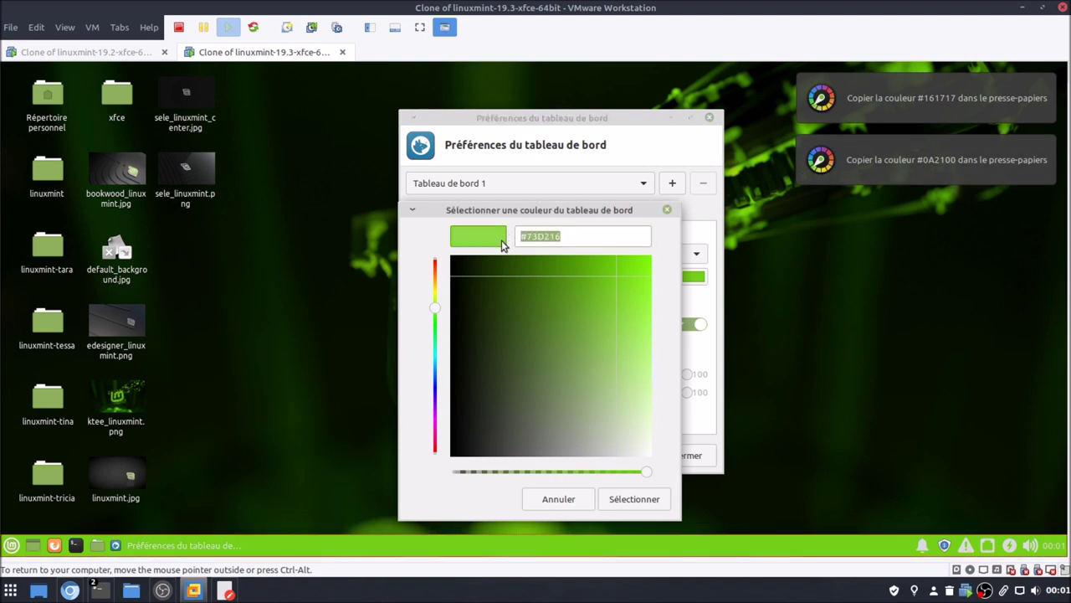
type("#0A2100")
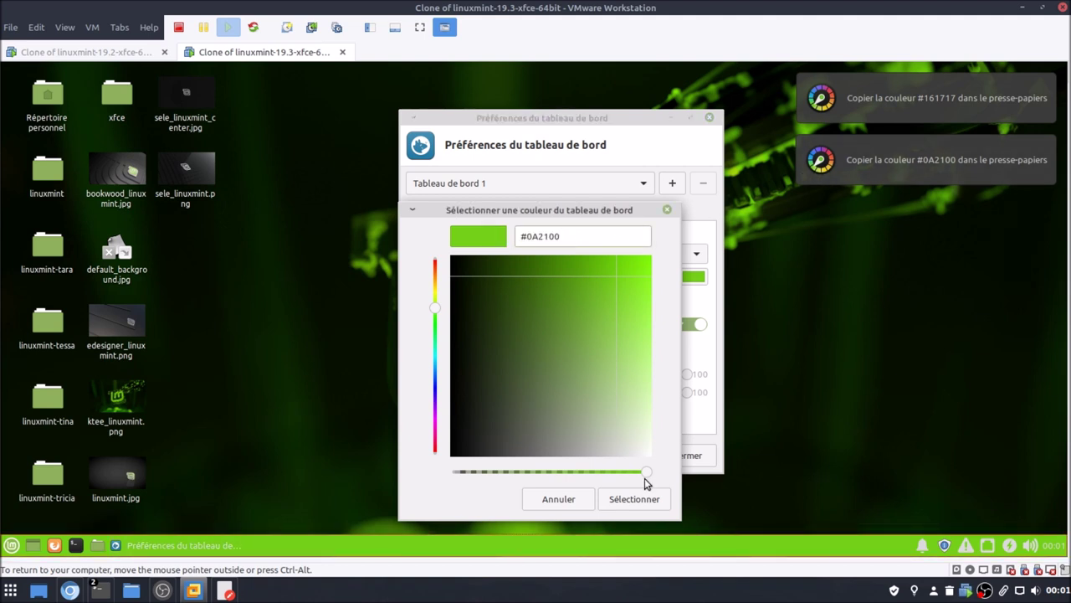
left_click(661, 500)
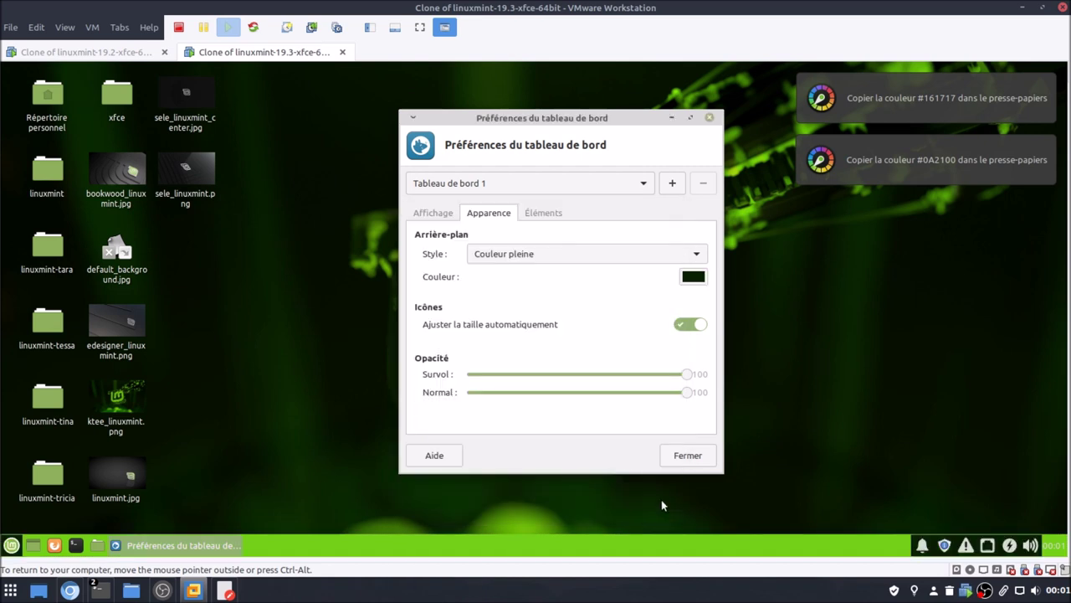
left_click(698, 459)
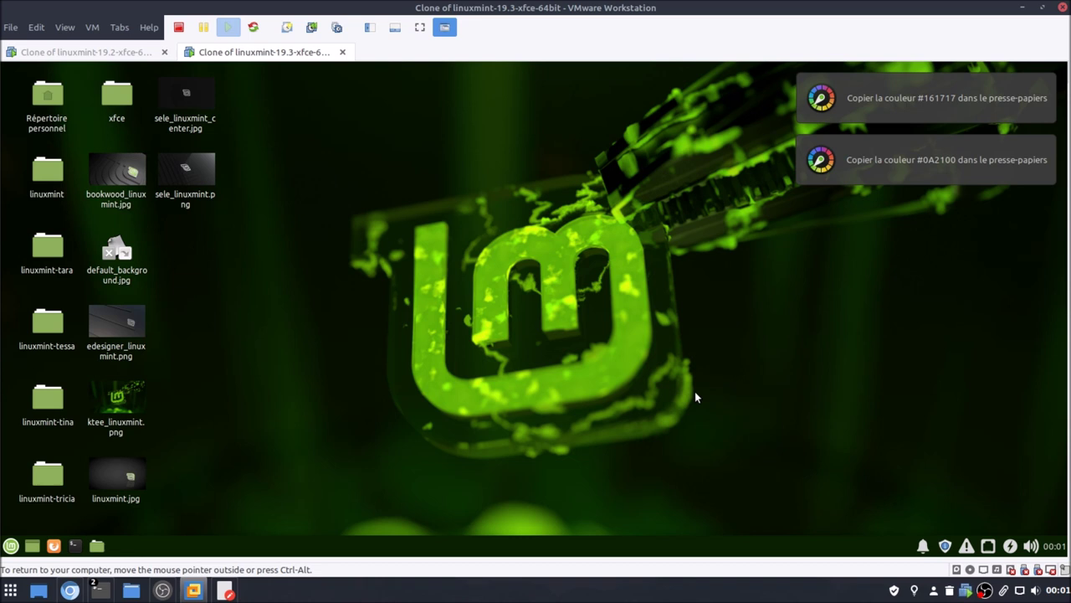
Step: Reopen the panel preferences at the appearance settings and place the window in the middle of the desktop
right_click(473, 551)
mouse_move(565, 524)
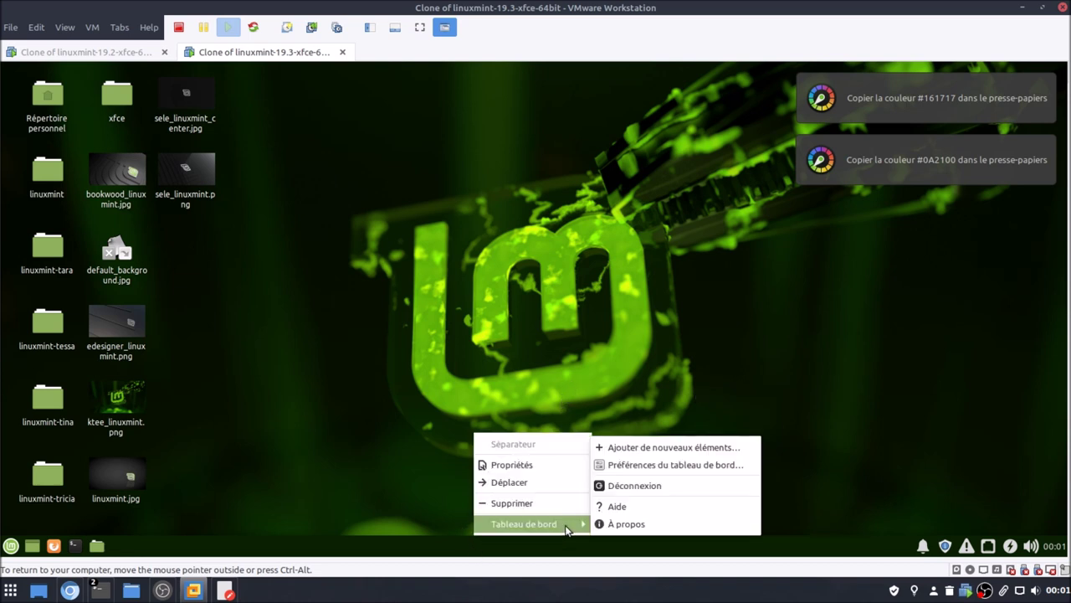
left_click(689, 469)
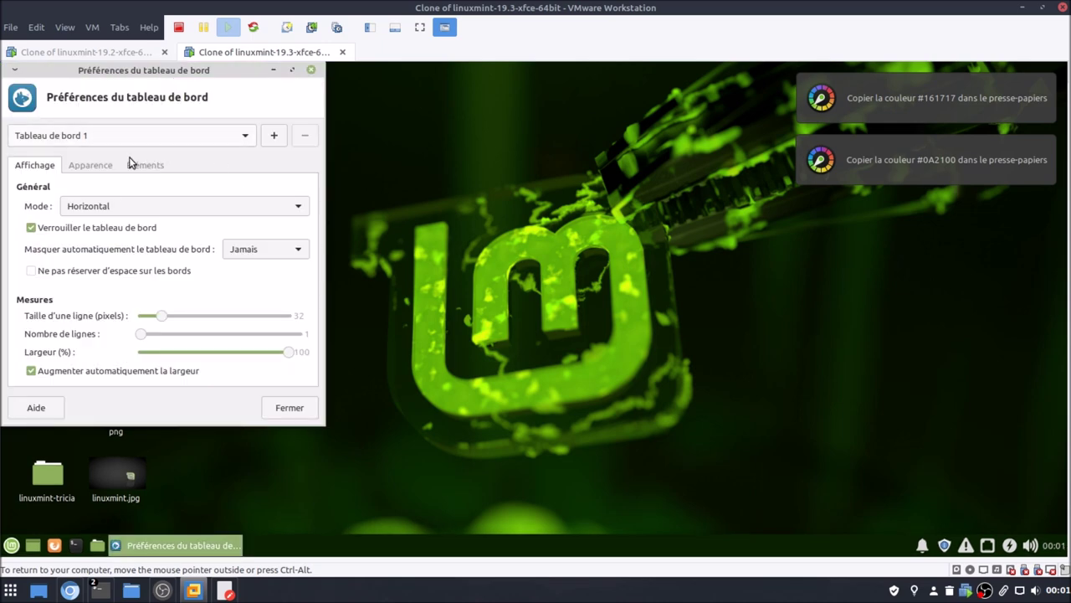
left_click(88, 165)
left_click_drag(170, 74, 561, 127)
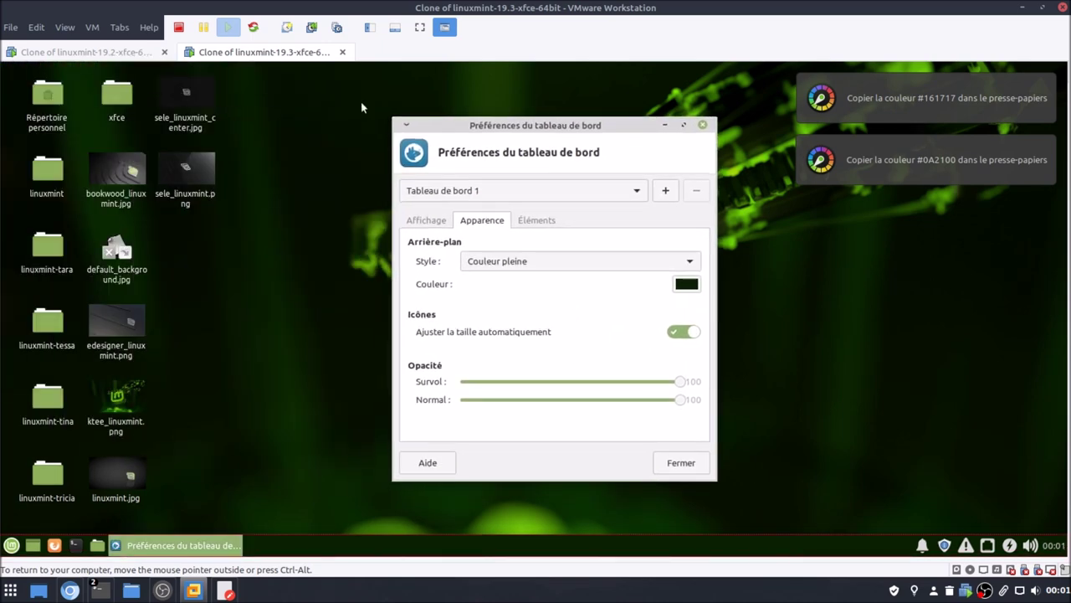
Step: In the Linux Mint 19.2 machine, set the panel's background opacity to 100
left_click(130, 52)
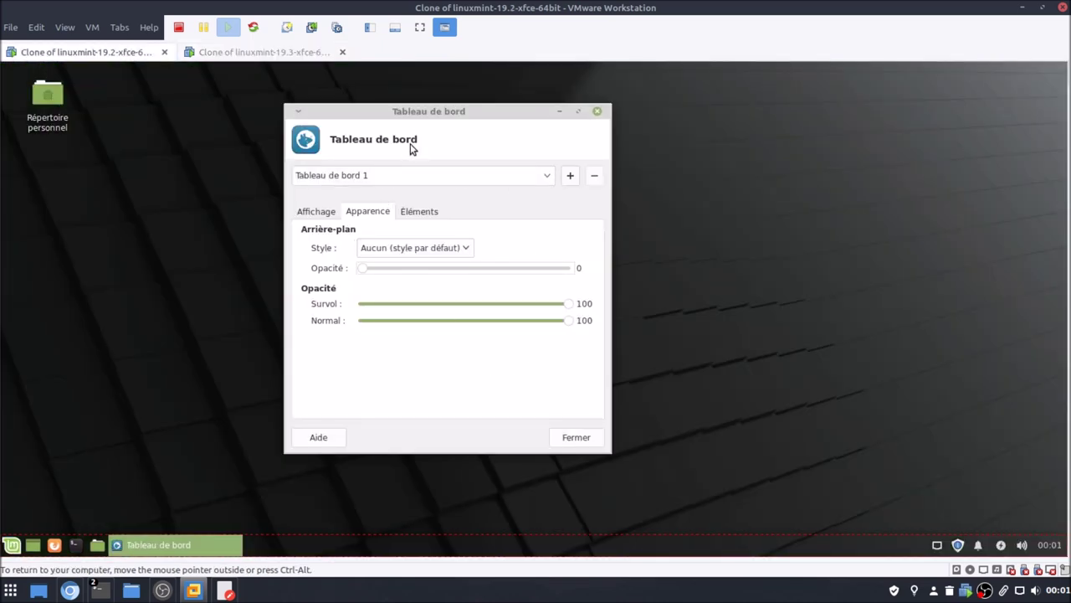
left_click_drag(419, 113, 499, 132)
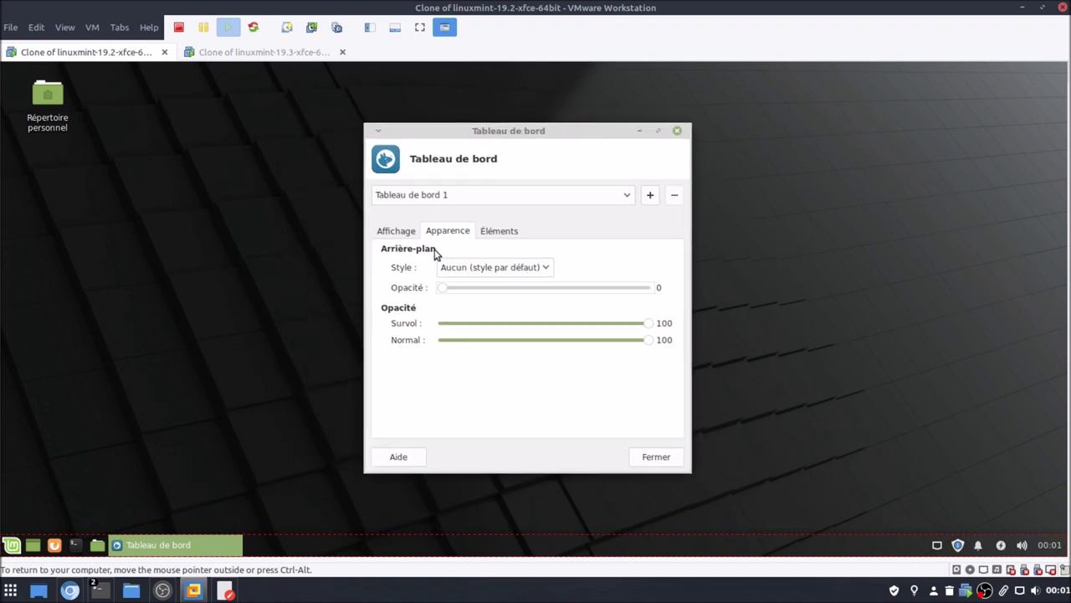
left_click_drag(443, 288, 679, 304)
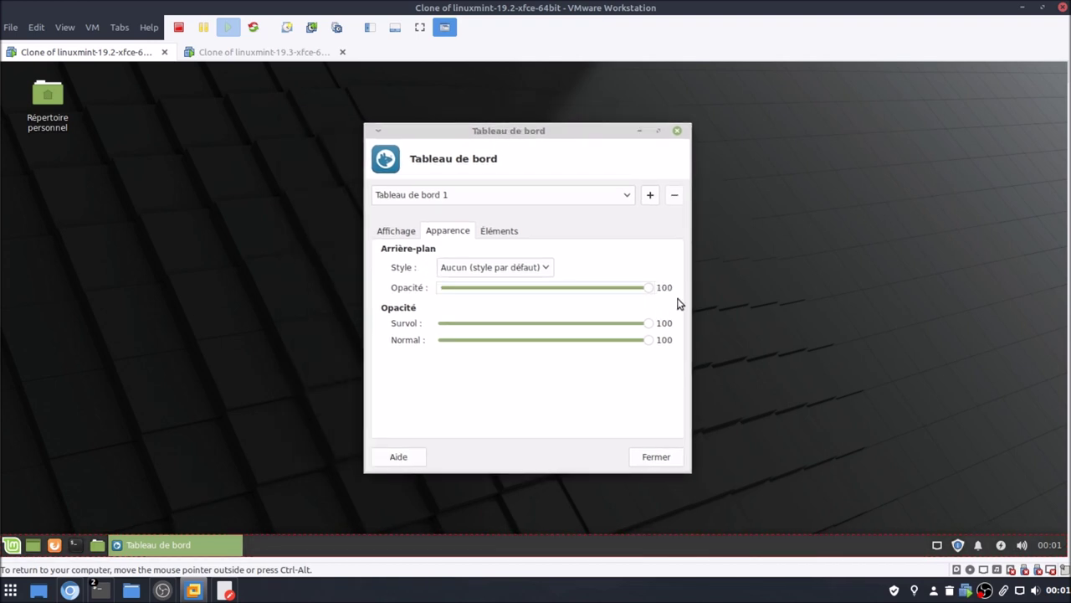
Step: Return to the Linux Mint 19.3 machine and try switching the panel's automatic icon sizing off and on again
left_click(262, 53)
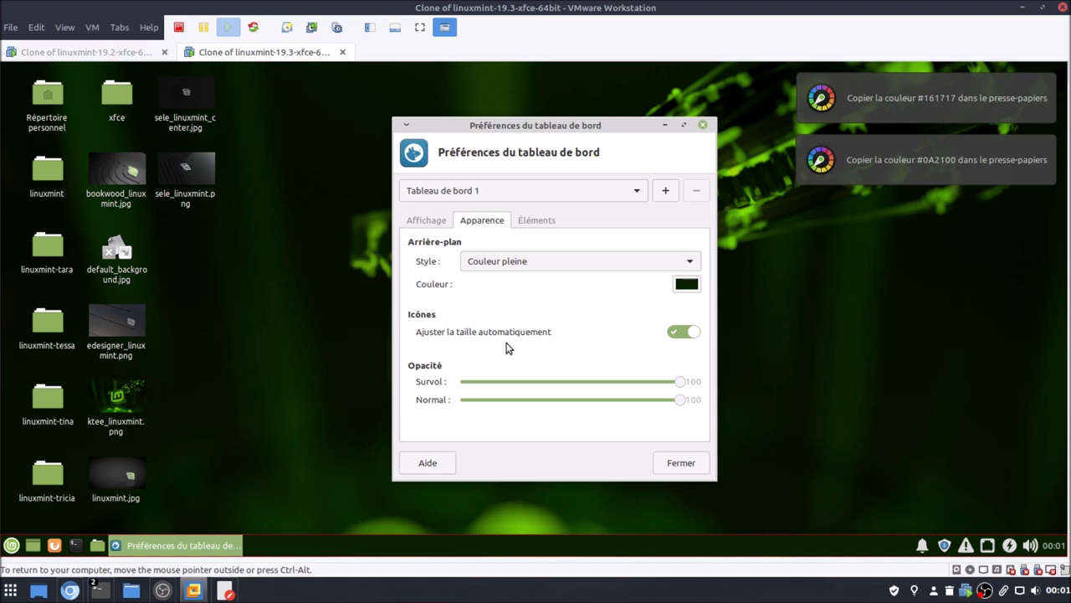
left_click(686, 333)
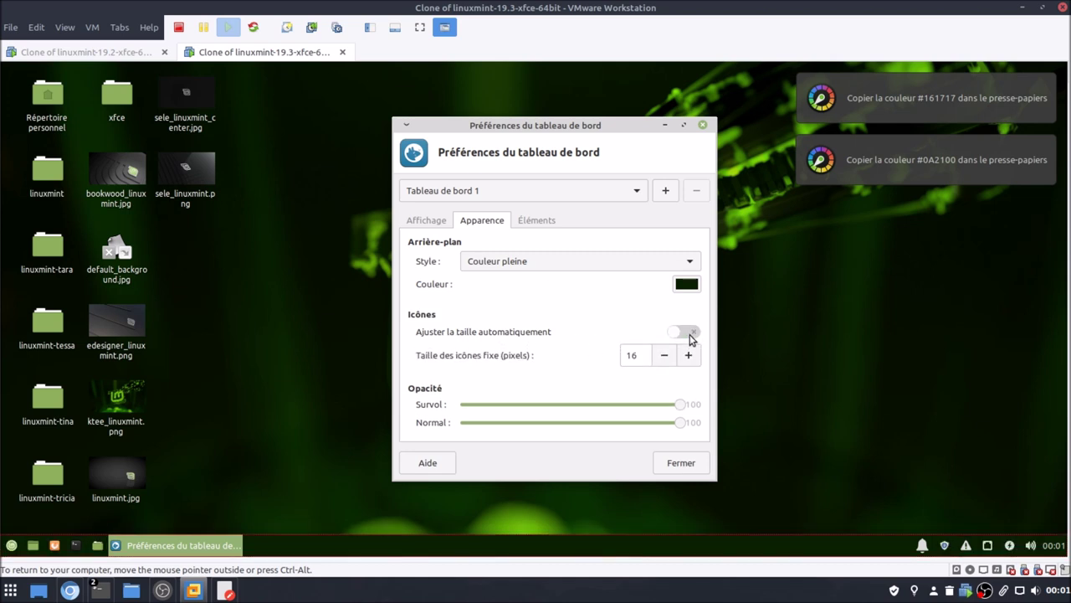
left_click(684, 333)
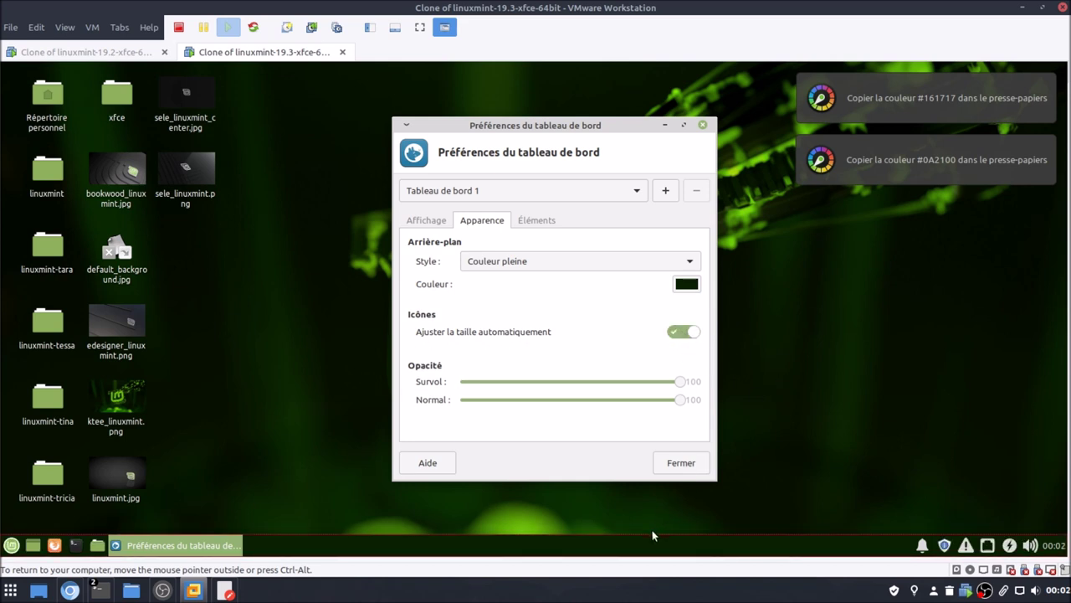
Step: Unlock the 19.3 panel and set its row size to 72 pixels
left_click(435, 222)
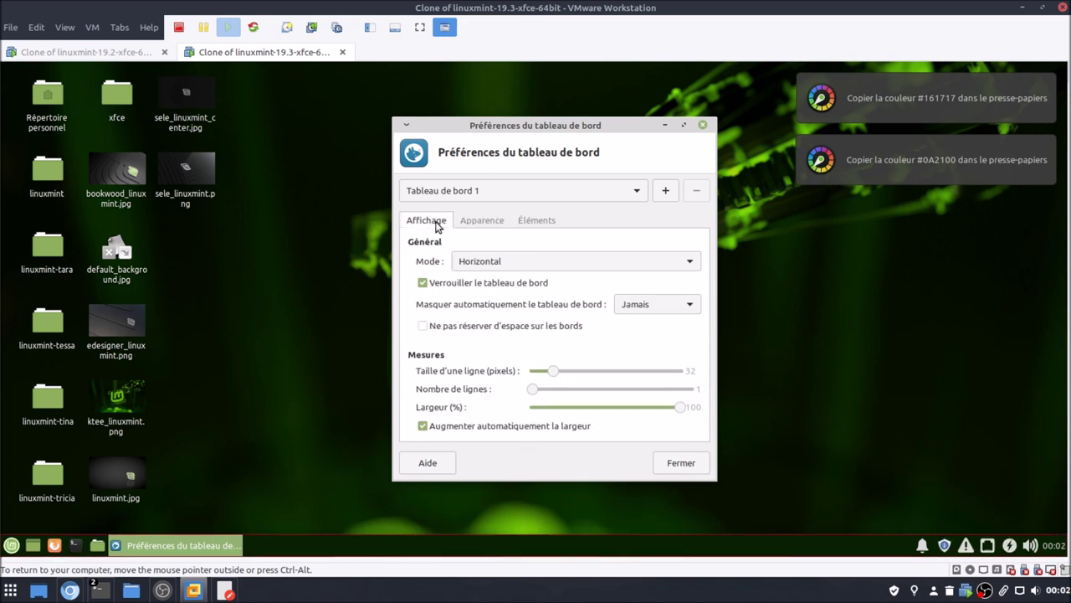
left_click(436, 286)
scroll(553, 377, "up", 5)
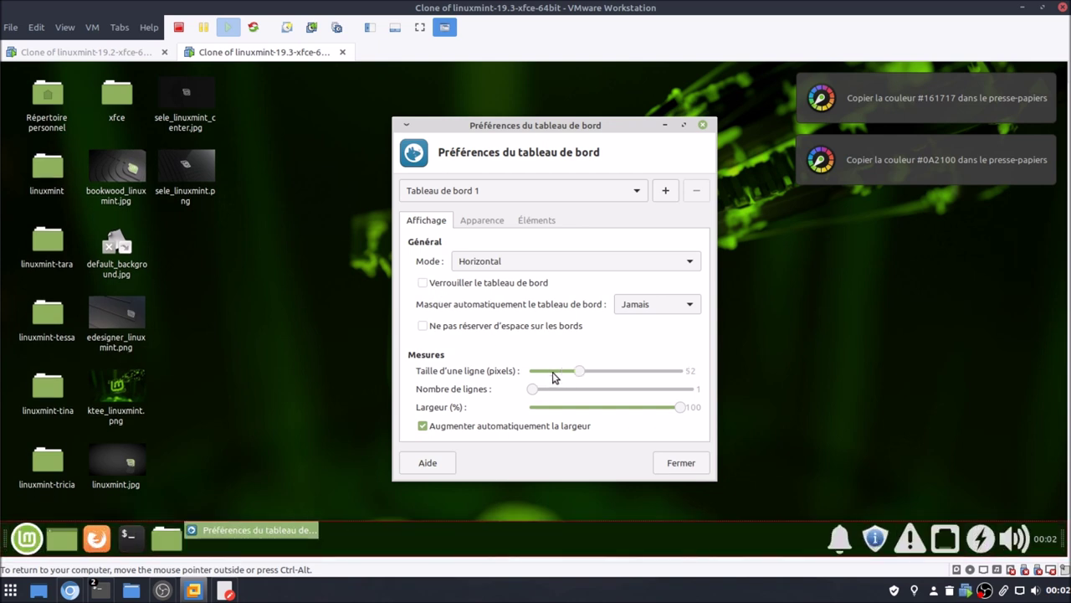
scroll(552, 377, "up", 5)
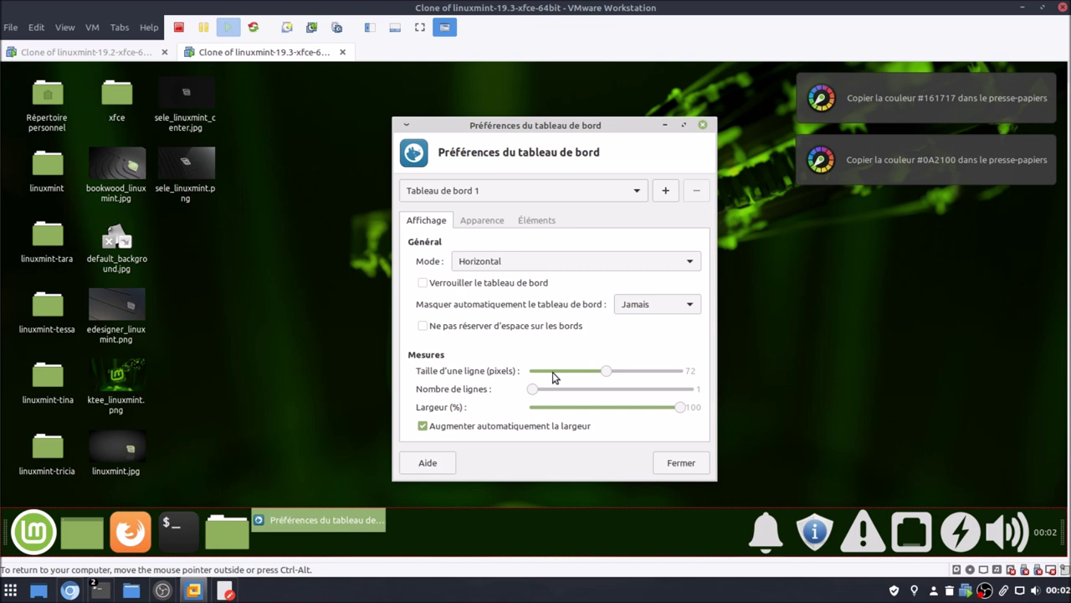
Step: Turn off automatic icon sizing for the 19.3 panel and set the fixed icon size to 44 pixels
left_click(483, 220)
left_click(684, 333)
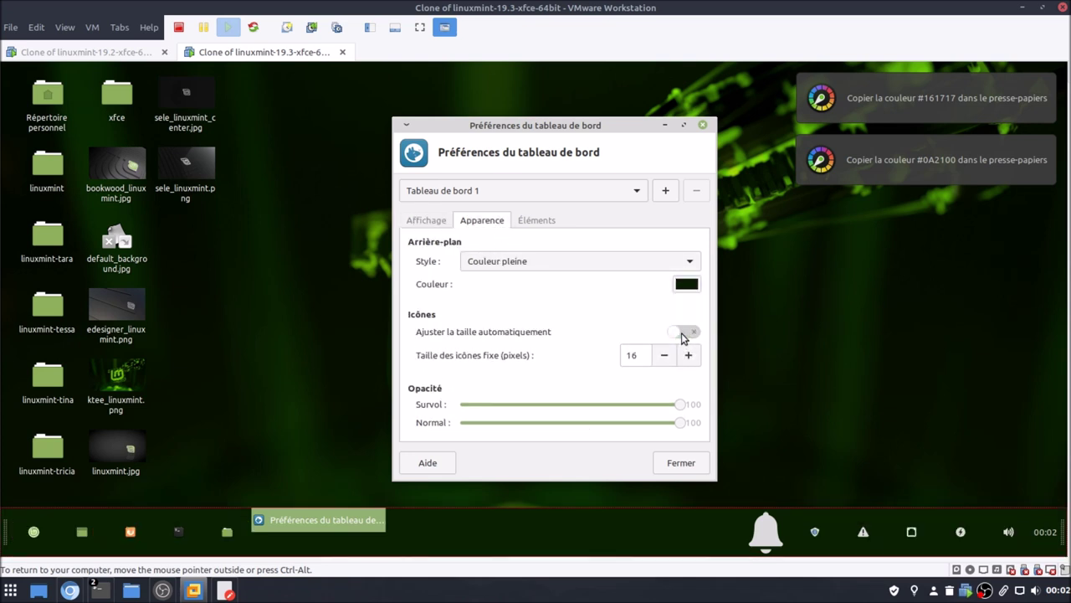
left_click(688, 356)
left_click(688, 355)
left_click(688, 356)
left_click(688, 356)
left_click(688, 356)
left_click(688, 355)
left_click(688, 355)
left_click(688, 354)
left_click(688, 355)
left_click(688, 354)
left_click(688, 355)
left_click(688, 355)
left_click(688, 354)
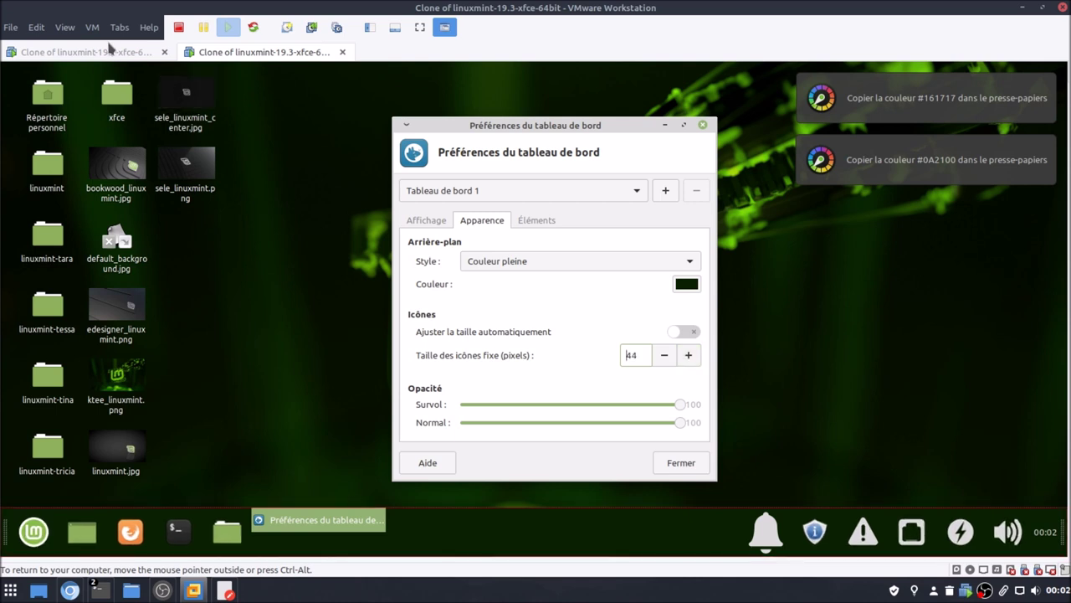
Step: In the Linux Mint 19.2 machine, raise the panel's row size to 60 pixels, reduce it again, and open the appearance settings
left_click(112, 50)
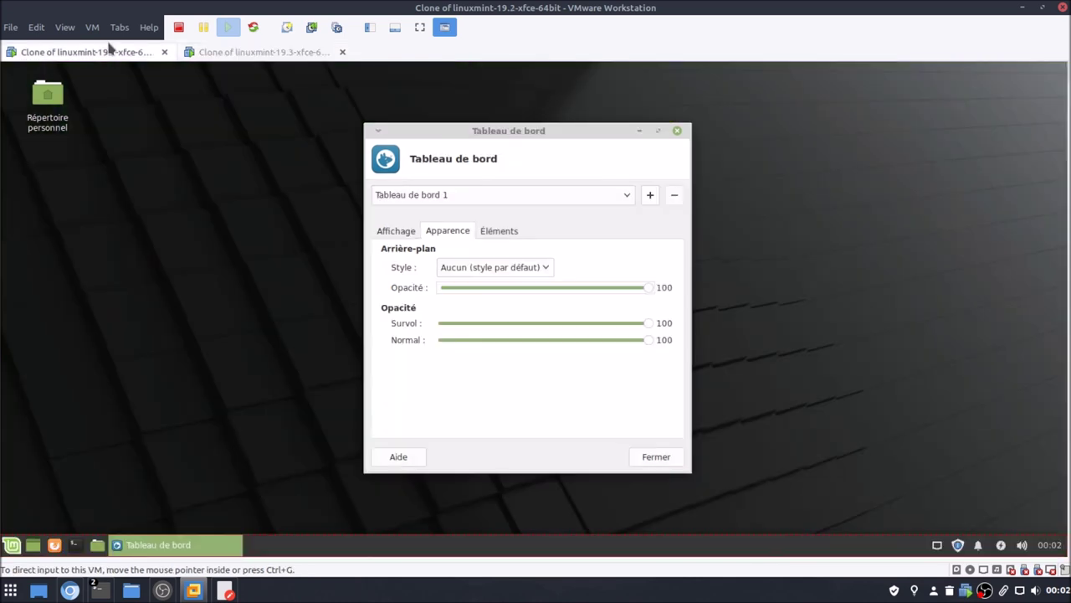
left_click(410, 231)
scroll(536, 369, "up", 7)
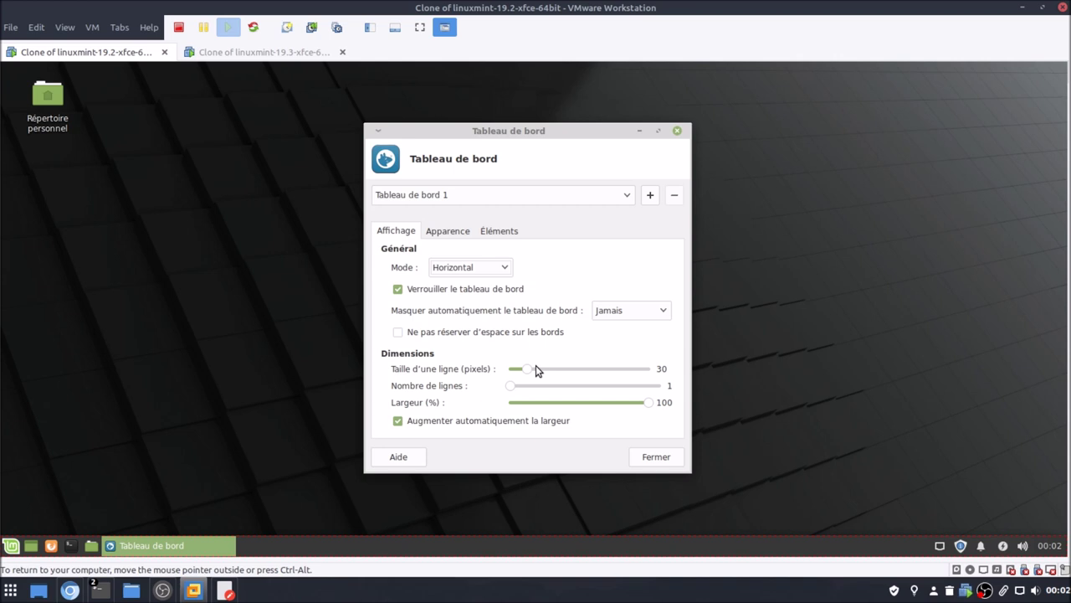
scroll(536, 368, "up", 1)
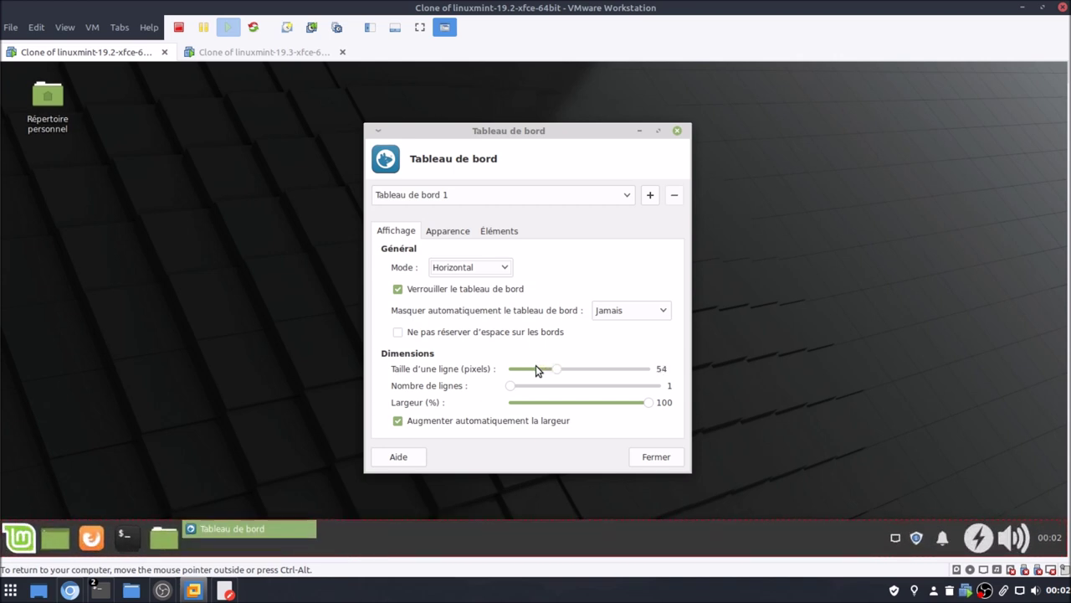
scroll(535, 369, "up", 15)
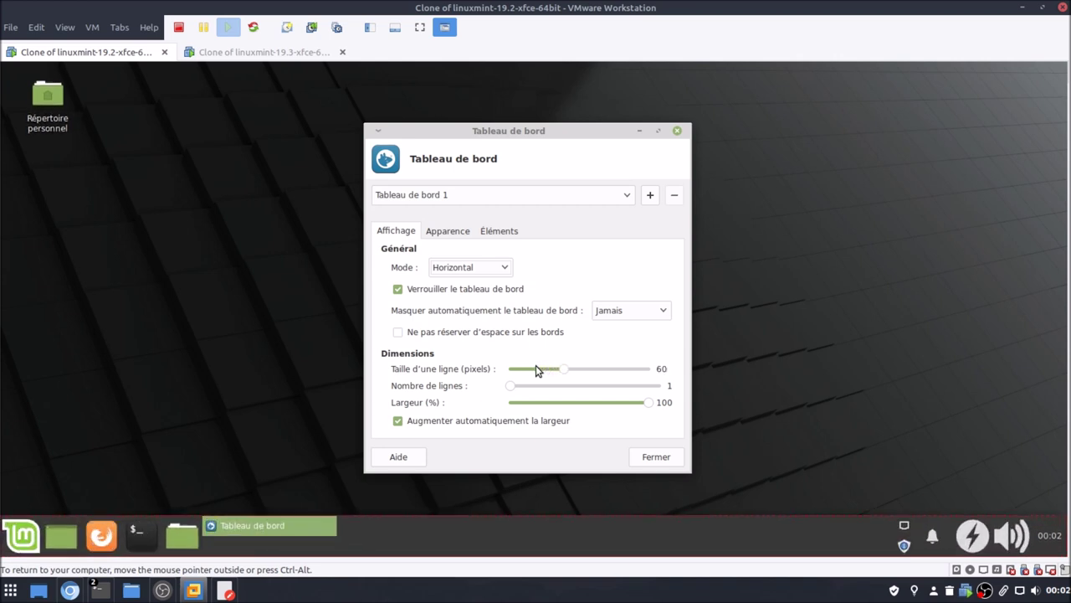
scroll(536, 369, "down", 6)
scroll(536, 369, "down", 8)
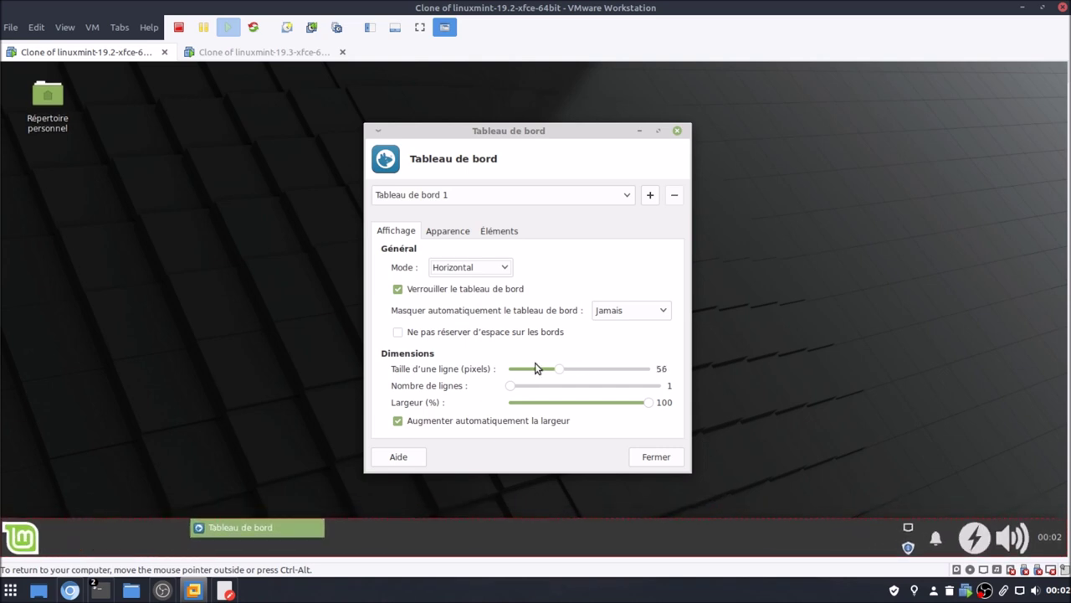
left_click(452, 232)
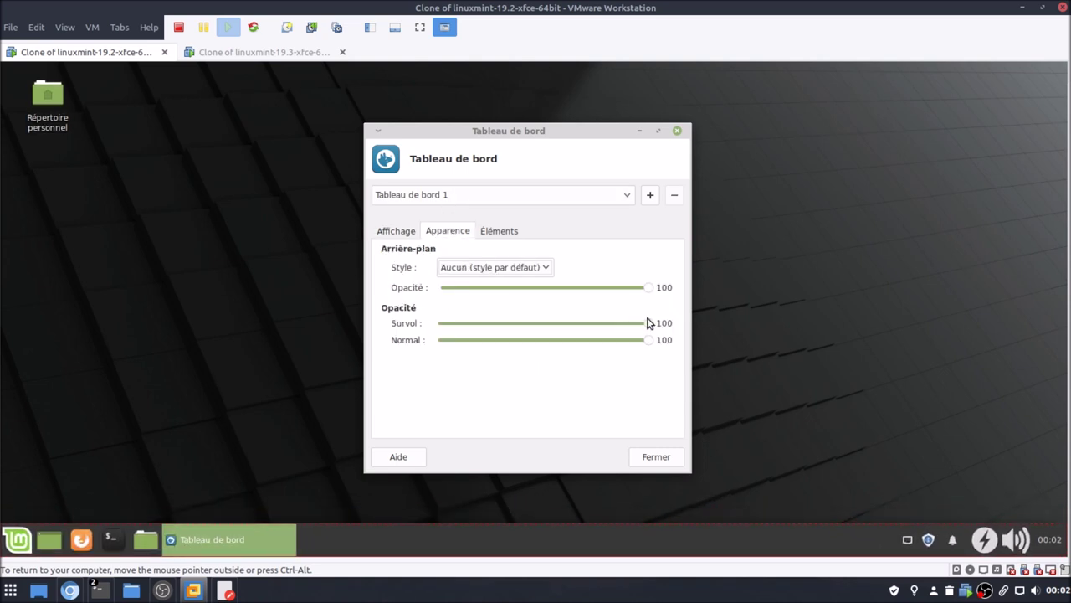